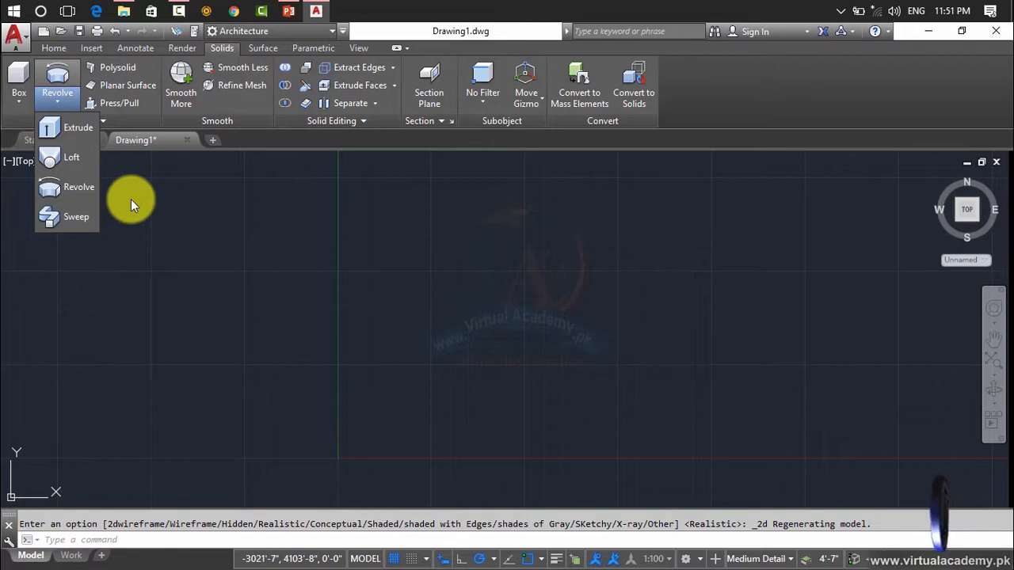
Step: Switch the viewport to the SW Isometric view with the Realistic visual style
{"action": "key", "text": "Escape"}
{"action": "left_click", "coordinate": [30, 164]}
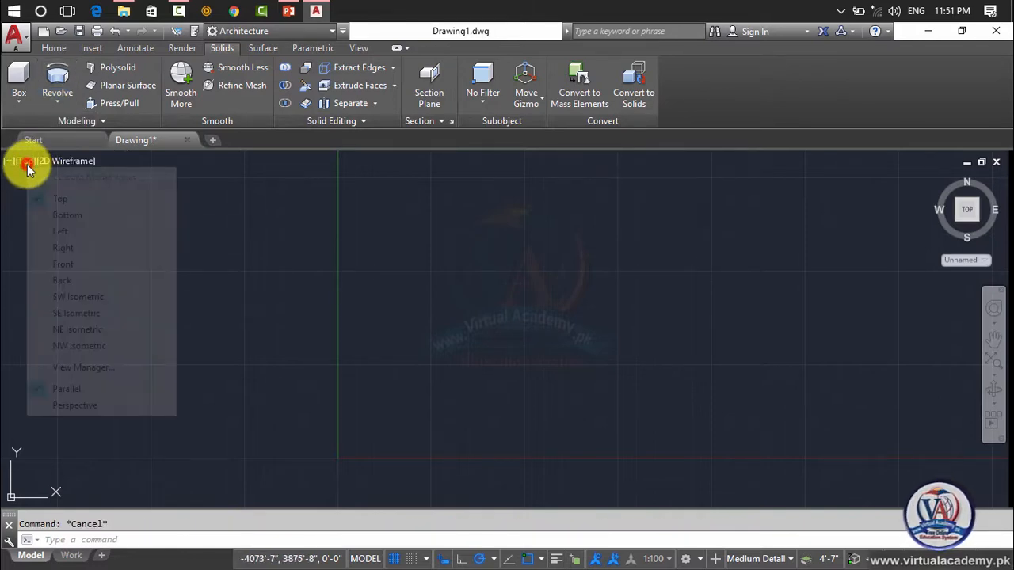
{"action": "left_click", "coordinate": [61, 297]}
{"action": "left_click", "coordinate": [90, 159]}
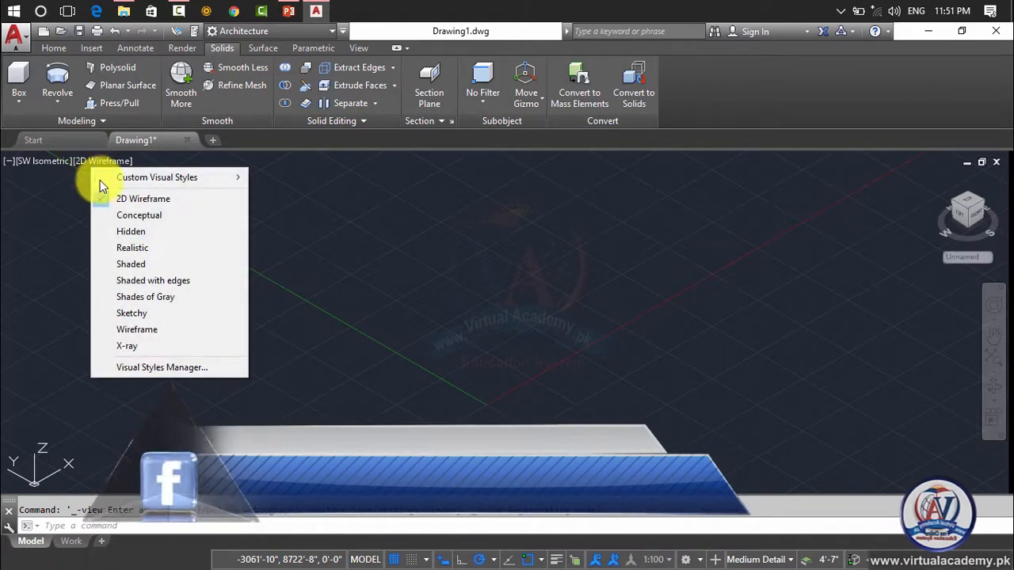
{"action": "left_click", "coordinate": [125, 247]}
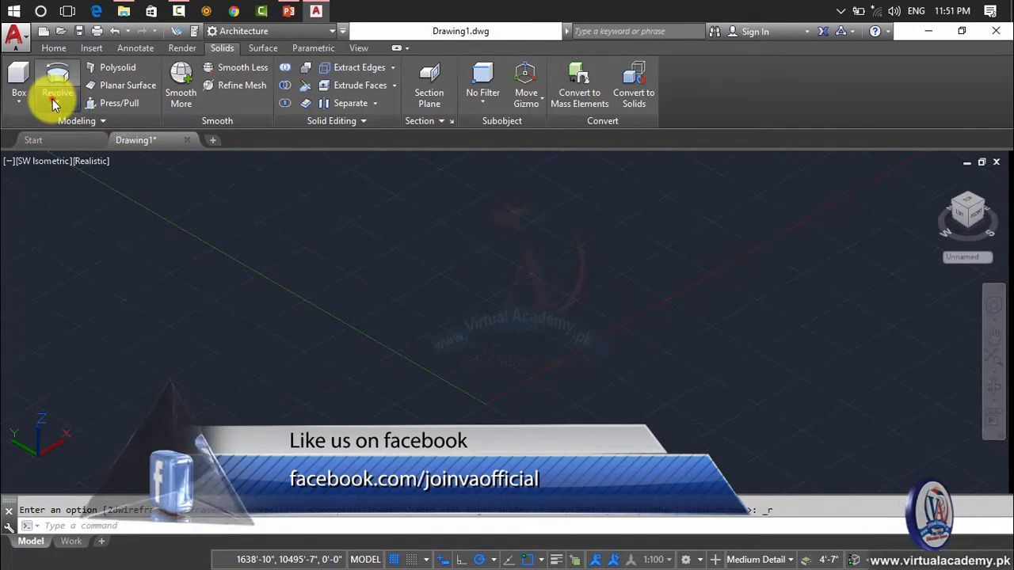
{"action": "left_click", "coordinate": [52, 99]}
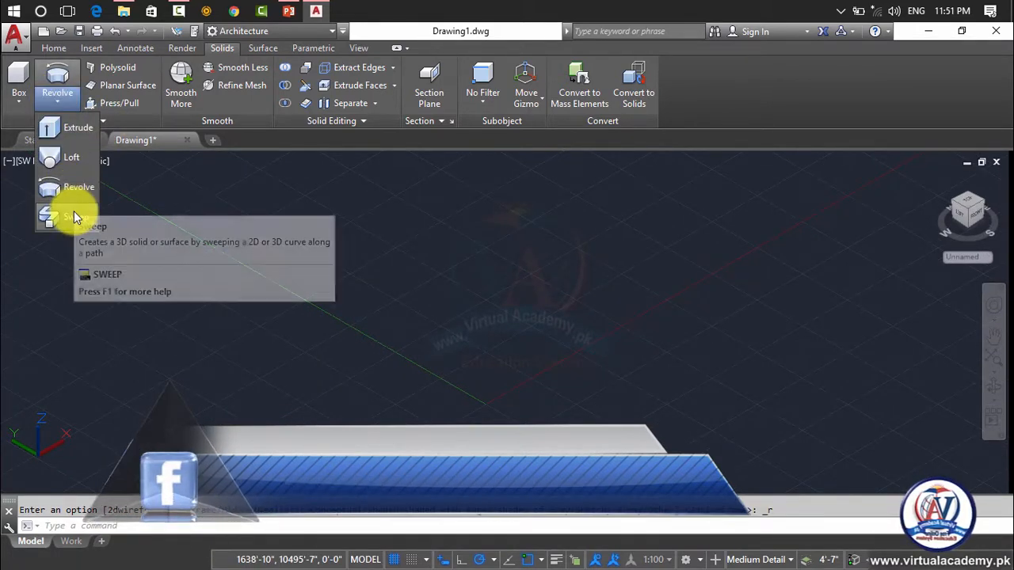
{"action": "key", "text": "Escape"}
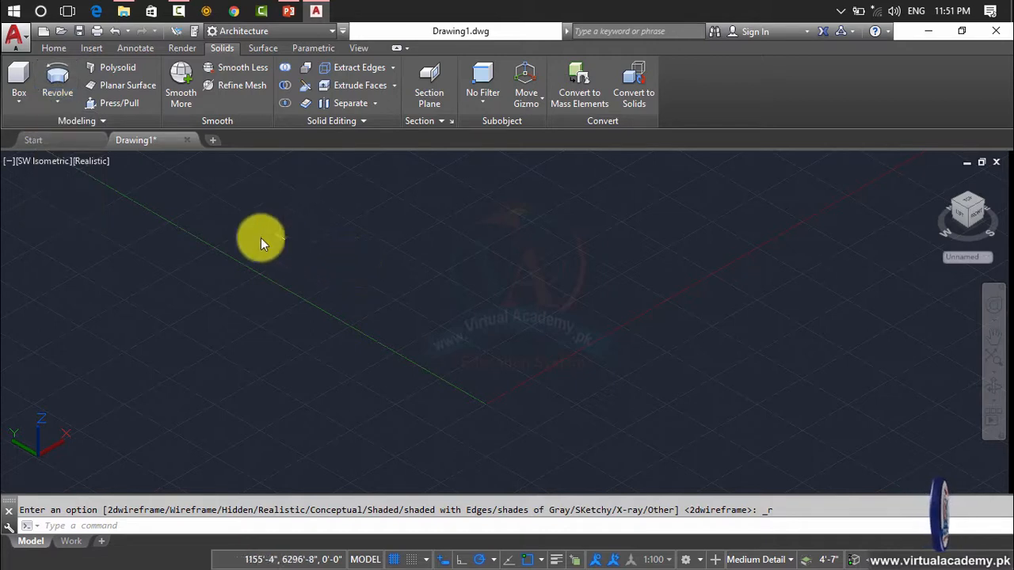
{"action": "left_click", "coordinate": [90, 163]}
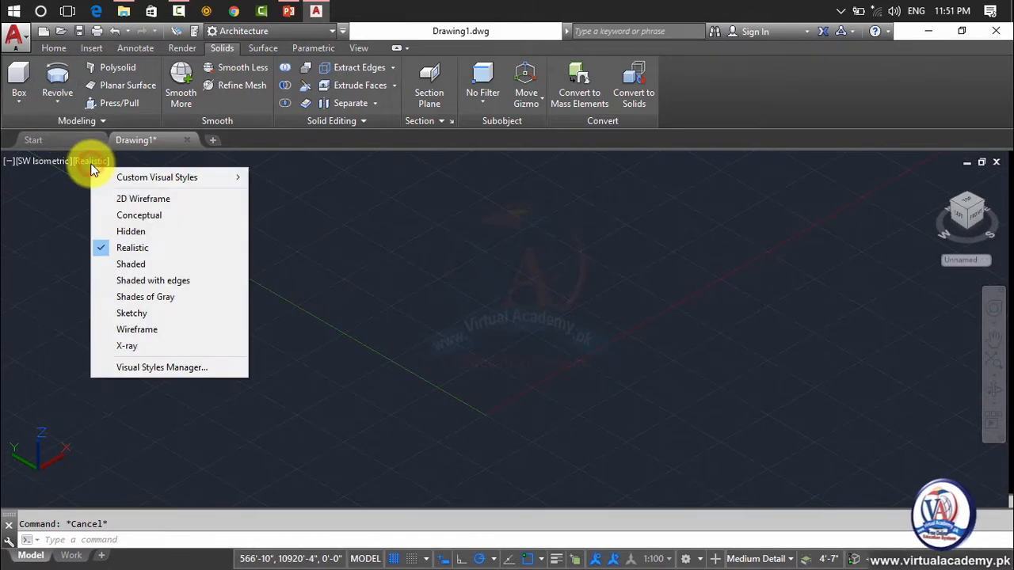
{"action": "left_click", "coordinate": [49, 164]}
{"action": "left_click", "coordinate": [49, 164]}
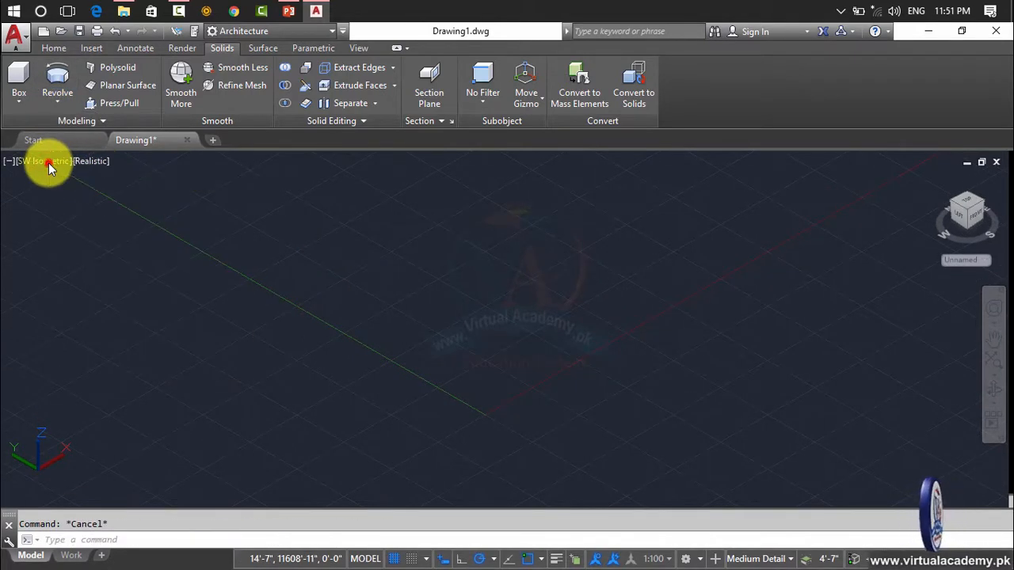
Step: Switch to the Front view and draw a vertical line about 3,500 ft tall, starting near the horizontal axis
{"action": "left_click", "coordinate": [48, 162]}
{"action": "left_click", "coordinate": [92, 255]}
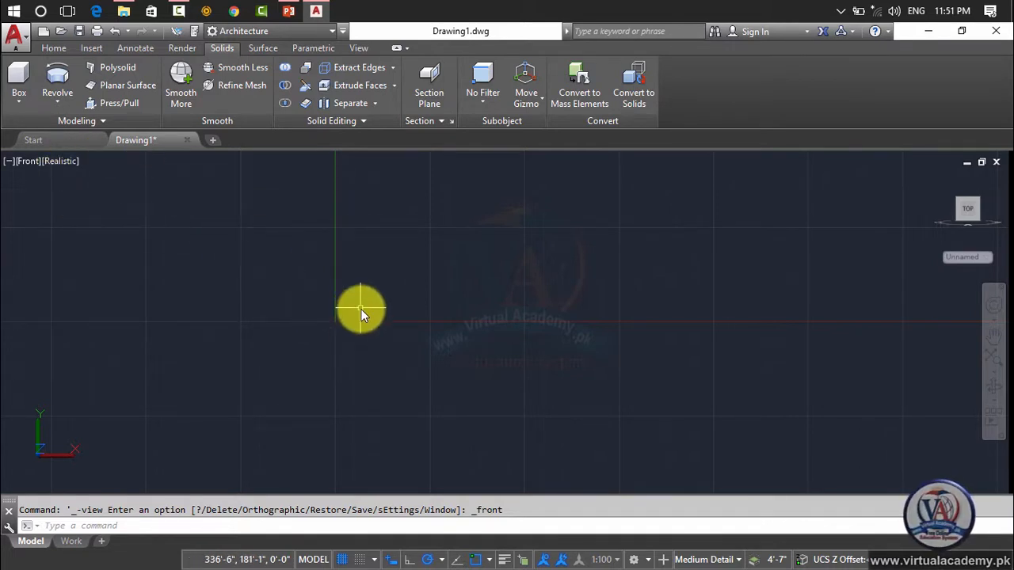
{"action": "type", "text": "l"}
{"action": "key", "text": "Return"}
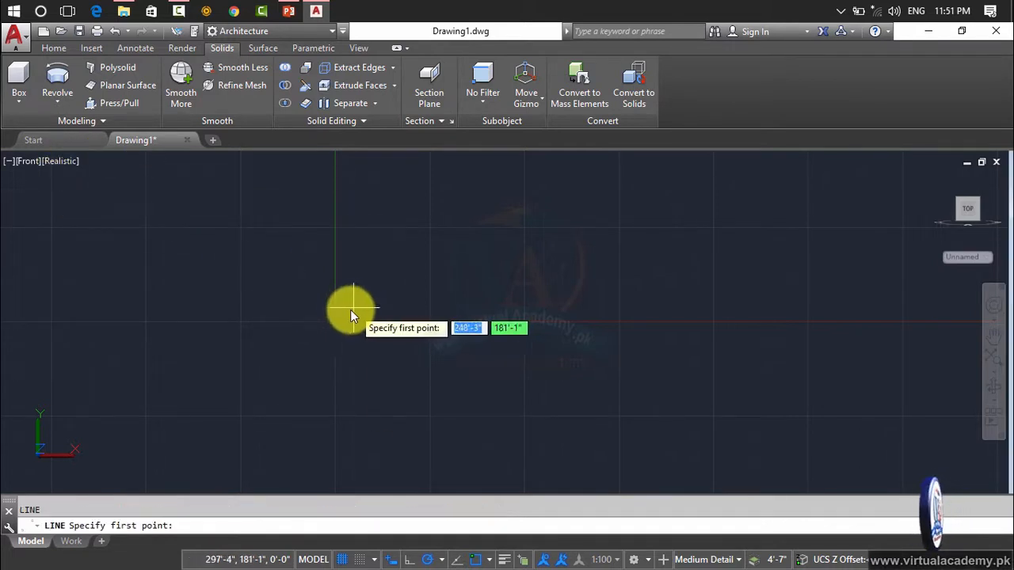
{"action": "left_click", "coordinate": [523, 324]}
{"action": "middle_click_drag", "start_coordinate": [523, 218], "coordinate": [513, 364]}
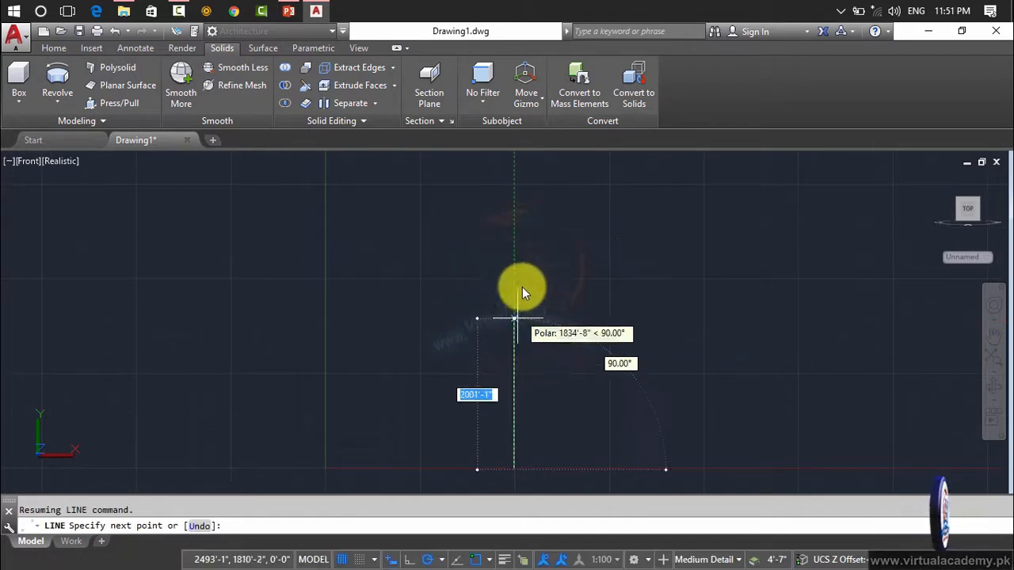
{"action": "left_click", "coordinate": [512, 205]}
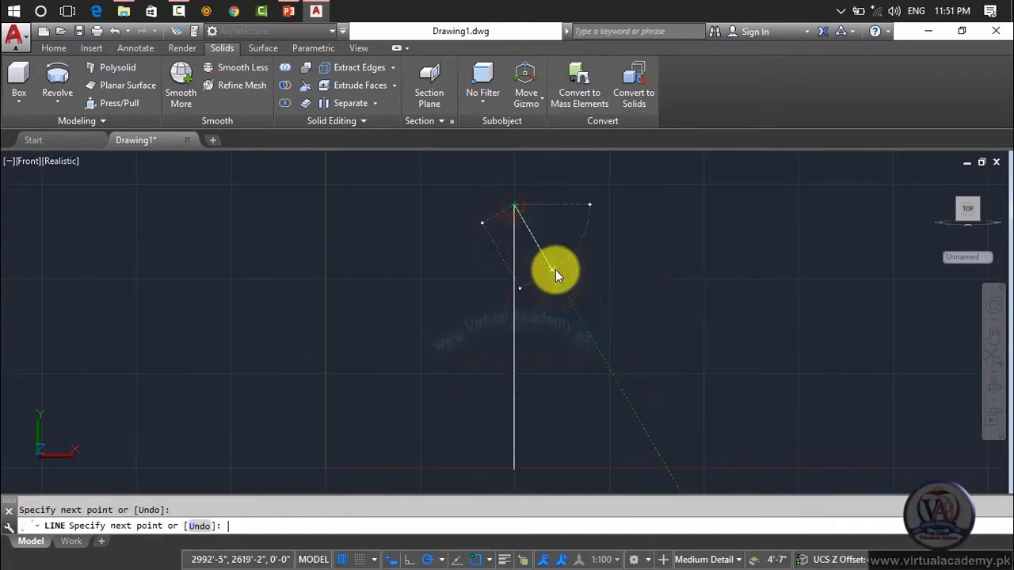
{"action": "key", "text": "Return"}
{"action": "key", "text": "Return"}
{"action": "key", "text": "Escape"}
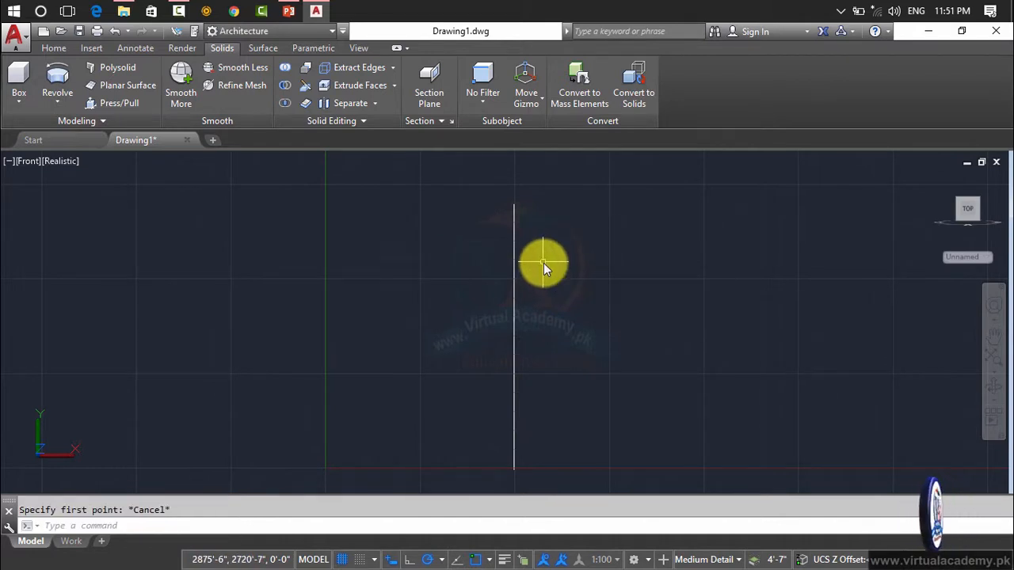
Step: Start a polyline at the line's upper end with a short slanted segment, followed by three connected arcs curving down towards the base
{"action": "type", "text": "PL"}
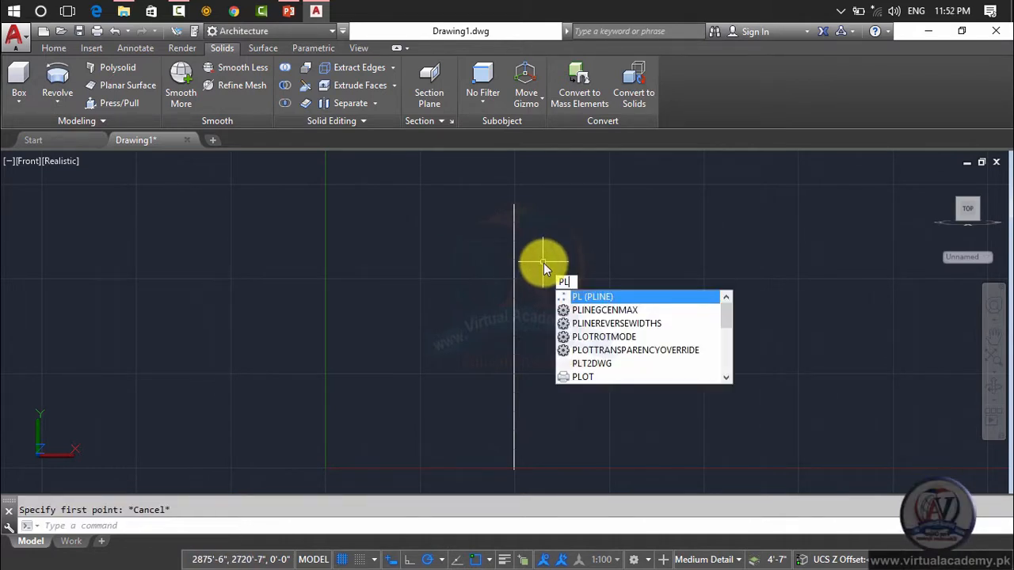
{"action": "key", "text": "Return"}
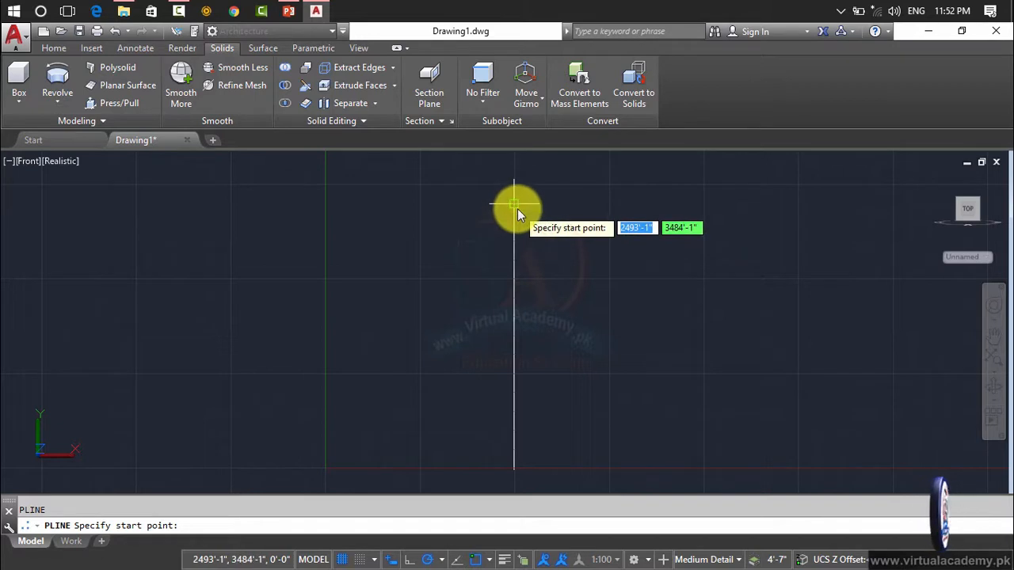
{"action": "left_click", "coordinate": [516, 208]}
{"action": "left_click", "coordinate": [559, 263]}
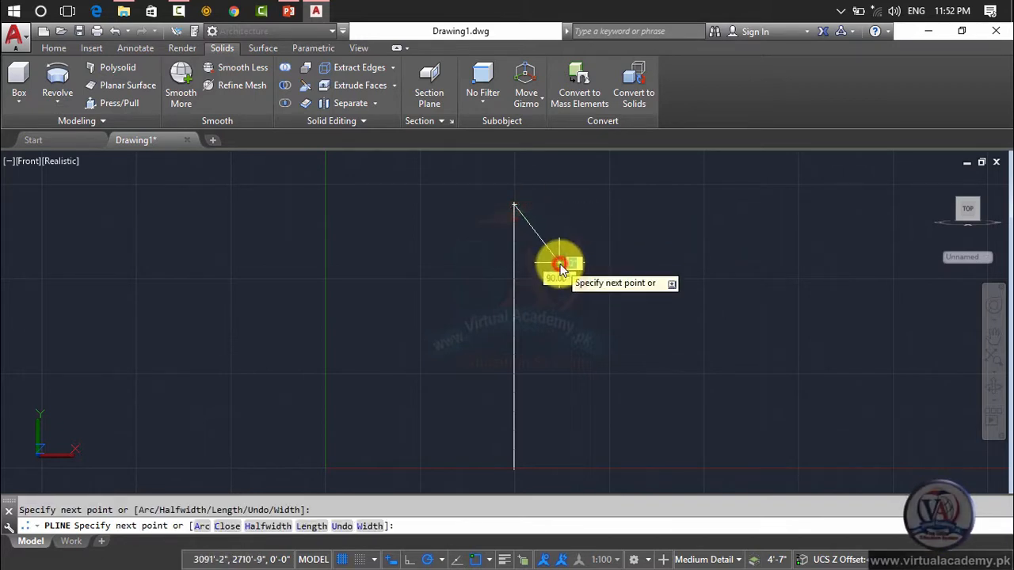
{"action": "type", "text": "a"}
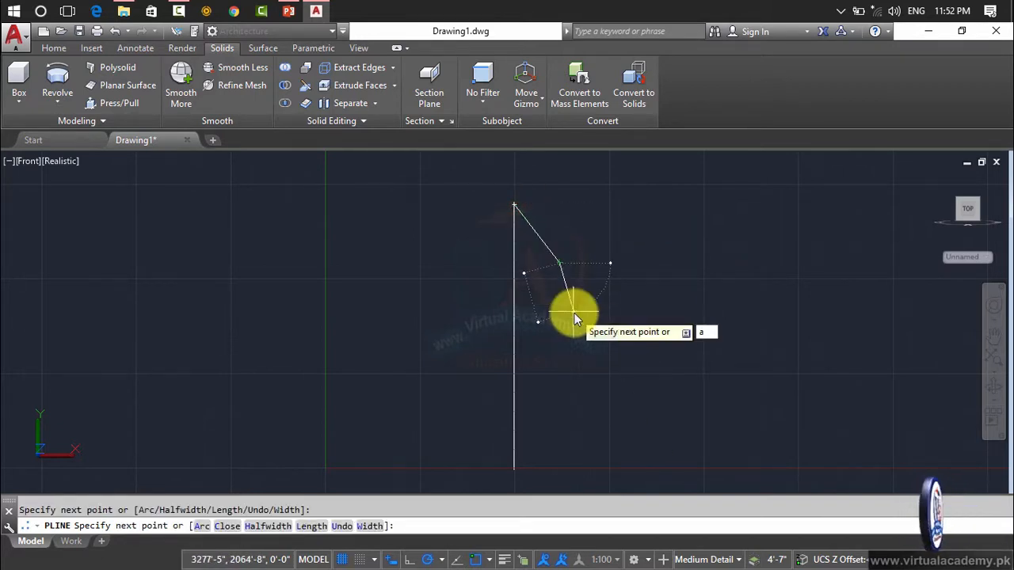
{"action": "key", "text": "Return"}
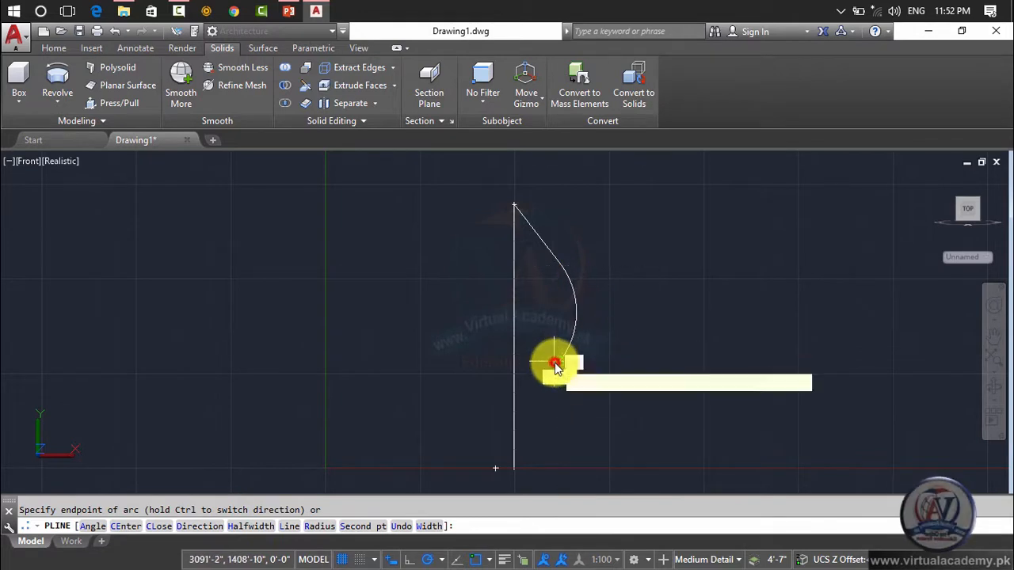
{"action": "left_click", "coordinate": [554, 362]}
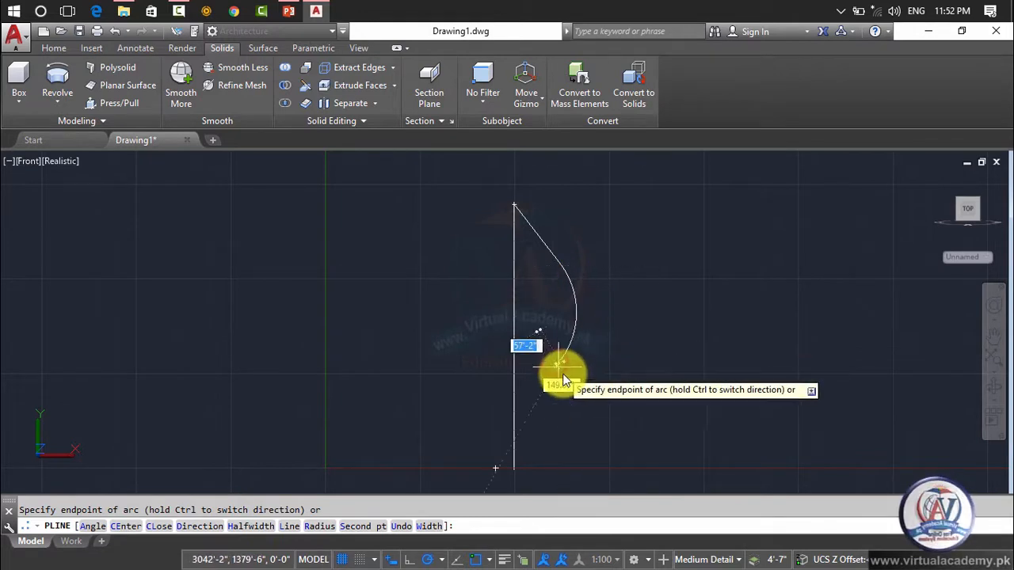
{"action": "left_click", "coordinate": [574, 444]}
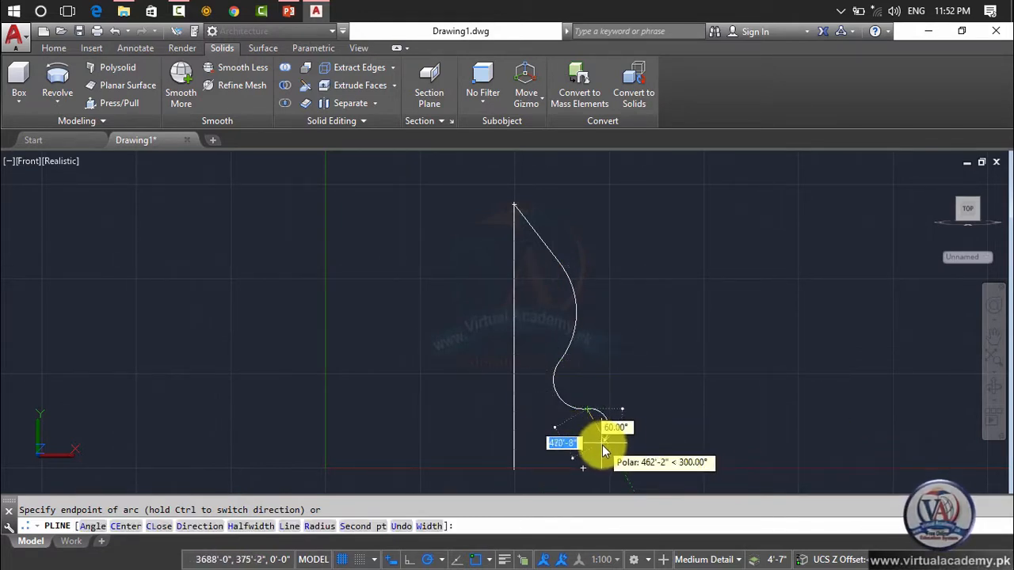
{"action": "left_click", "coordinate": [550, 449]}
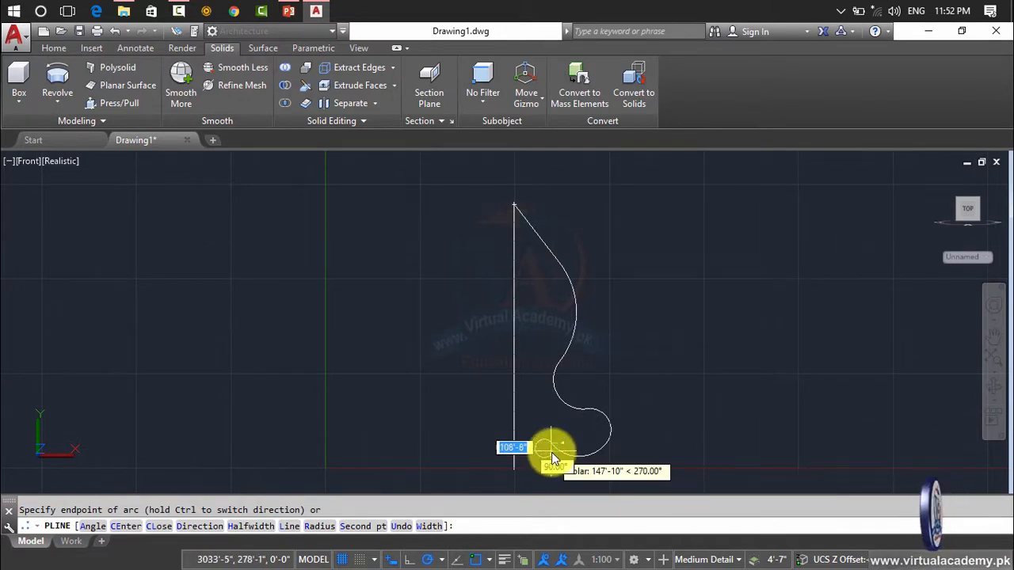
Step: Finish the polyline with a straight segment slanting down at 240° and a horizontal one ending at the vertical line's lower end
{"action": "scroll", "coordinate": [552, 457], "scroll_direction": "up", "scroll_amount": 3}
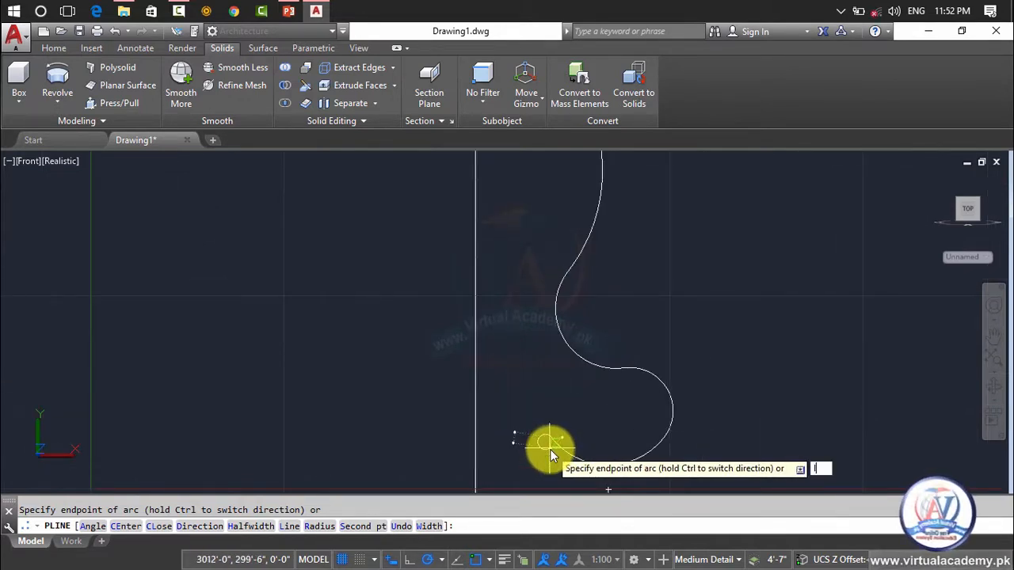
{"action": "type", "text": "l"}
{"action": "key", "text": "Return"}
{"action": "middle_click_drag", "start_coordinate": [546, 481], "coordinate": [556, 368]}
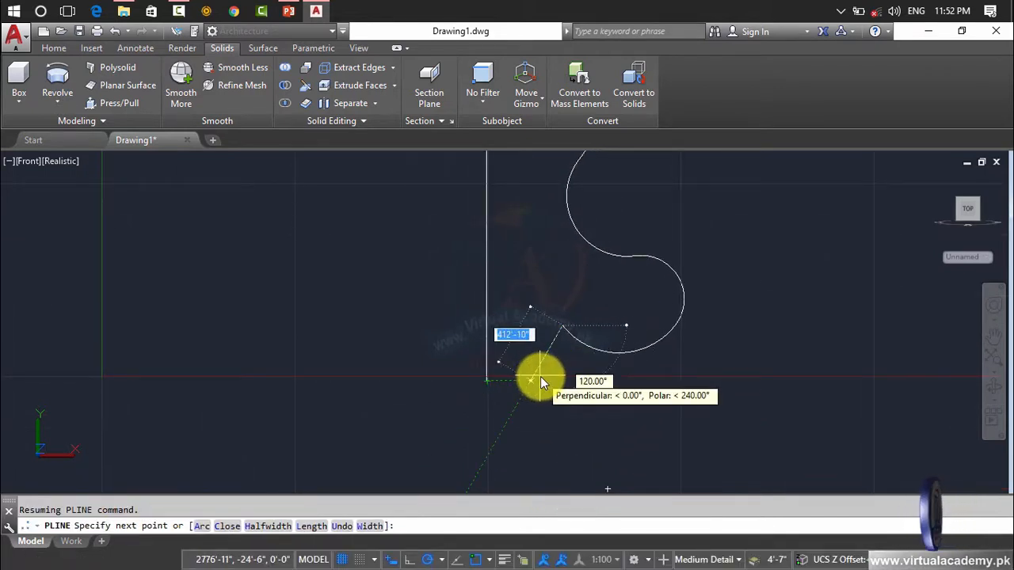
{"action": "left_click", "coordinate": [531, 380]}
{"action": "left_click", "coordinate": [486, 383]}
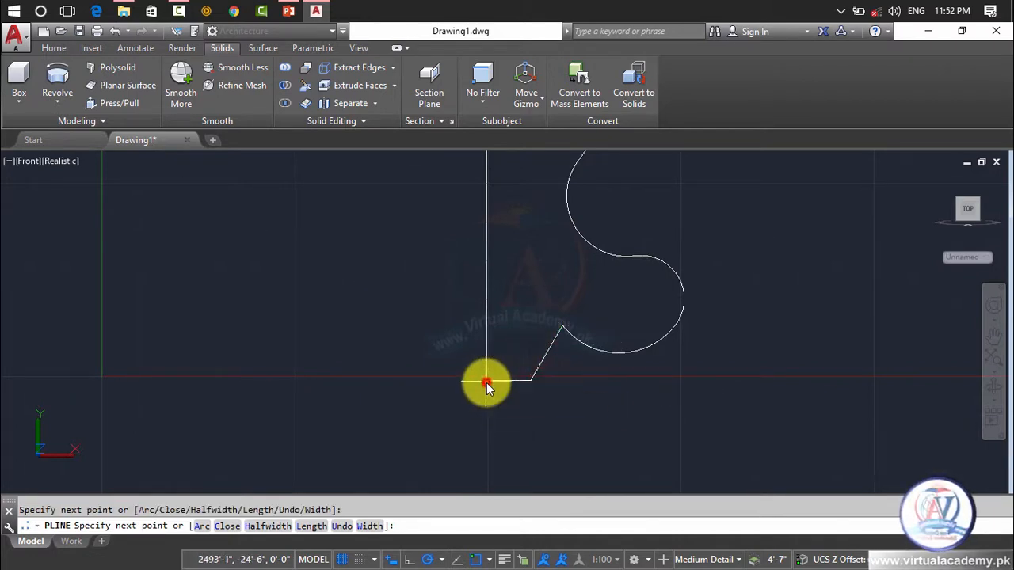
{"action": "key", "text": "Return"}
{"action": "scroll", "coordinate": [559, 354], "scroll_direction": "down", "scroll_amount": 4}
{"action": "middle_click_drag", "start_coordinate": [557, 364], "coordinate": [553, 380]}
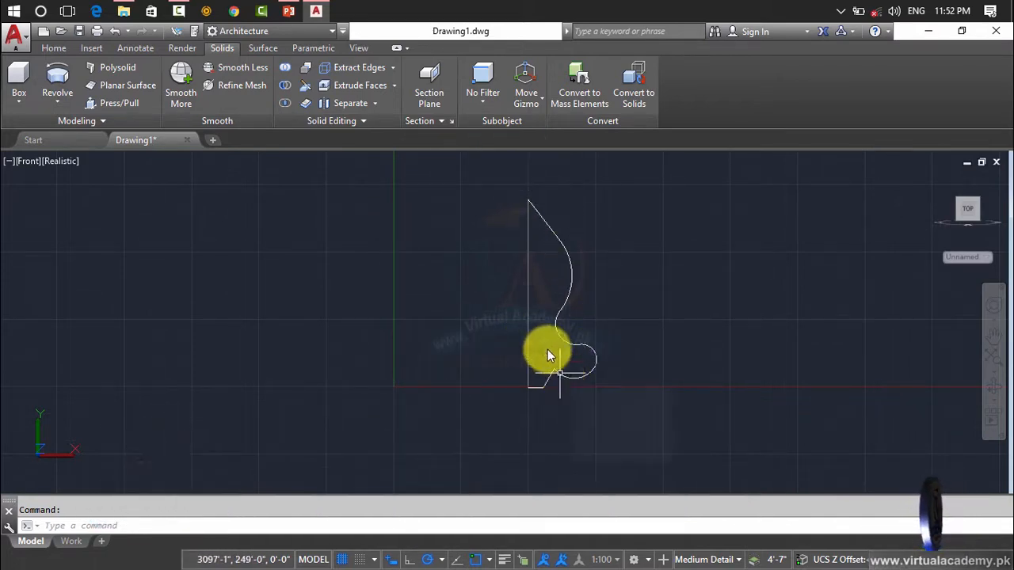
Step: Show the profile in the SW Isometric view and set the coordinate system to World
{"action": "left_click", "coordinate": [27, 162]}
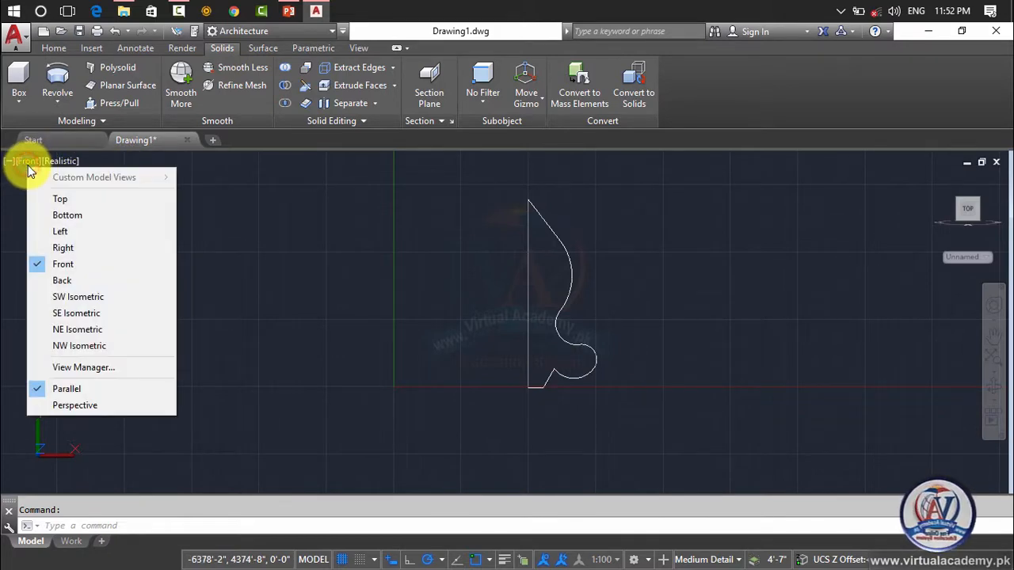
{"action": "left_click", "coordinate": [85, 297]}
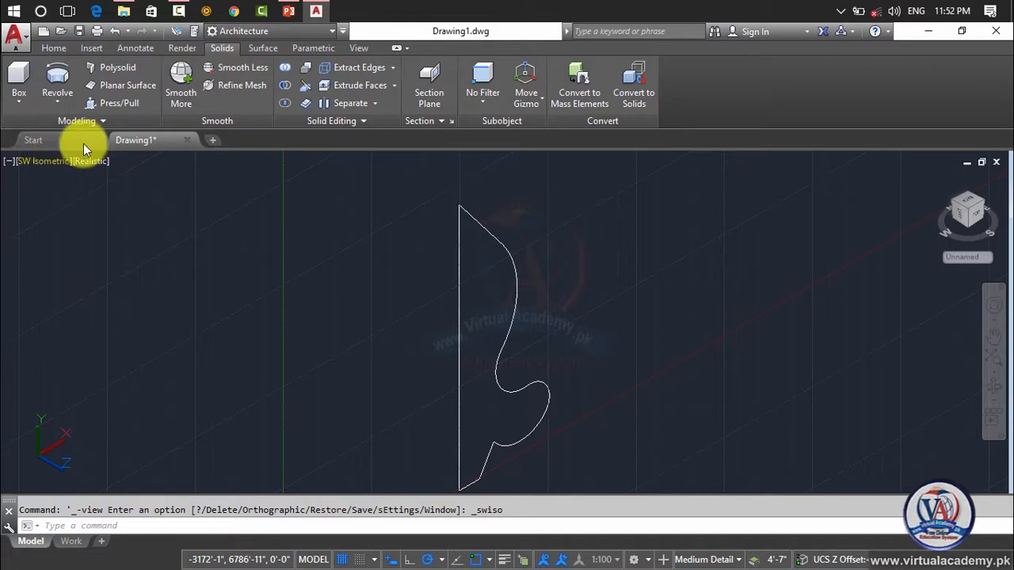
{"action": "left_click", "coordinate": [358, 47]}
{"action": "left_click", "coordinate": [282, 104]}
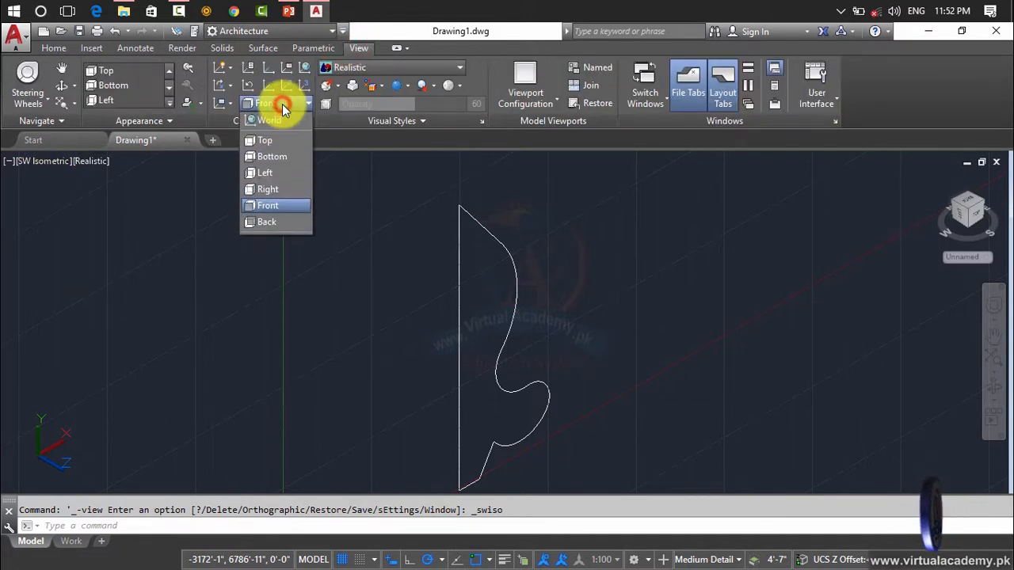
{"action": "left_click", "coordinate": [282, 118]}
Step: Set the coordinate system to the Top orientation
{"action": "left_click", "coordinate": [289, 106]}
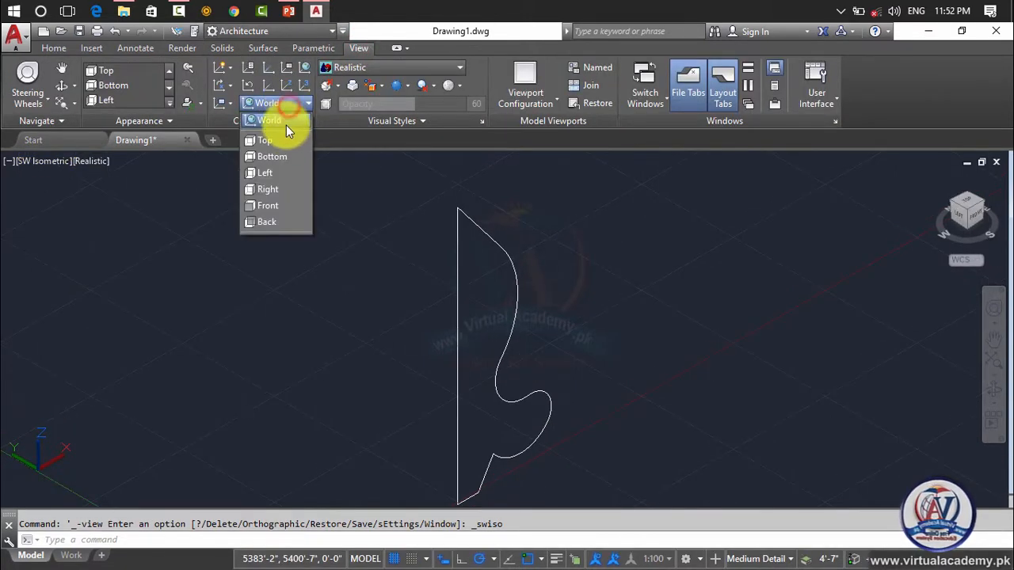
{"action": "left_click", "coordinate": [283, 144]}
{"action": "scroll", "coordinate": [485, 280], "scroll_direction": "down", "scroll_amount": 4}
{"action": "middle_click_drag", "start_coordinate": [484, 275], "coordinate": [477, 245]}
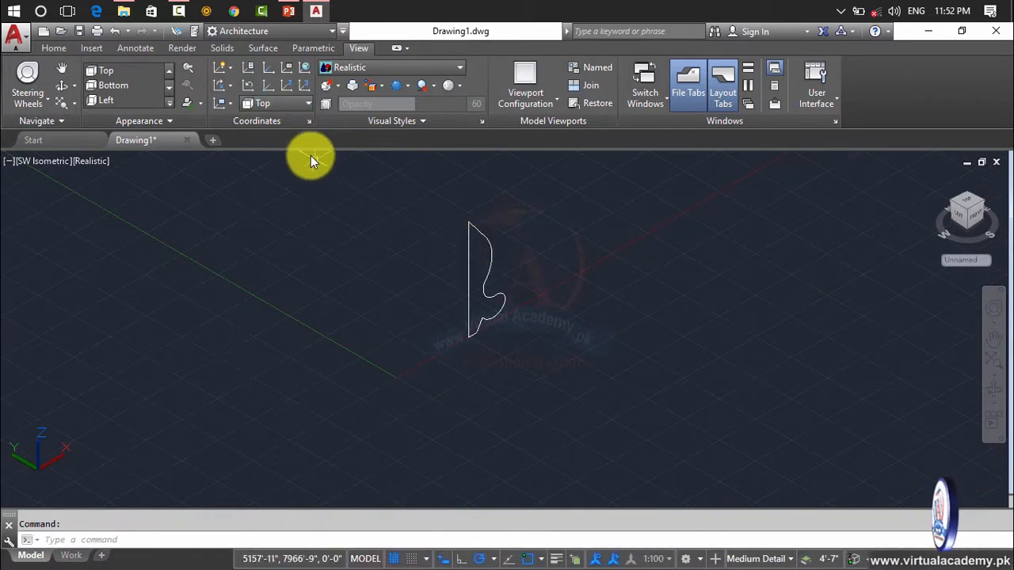
Step: Set the coordinate system to the Back orientation and draw an upright rectangle overlapping the upper part of the profile
{"action": "left_click", "coordinate": [287, 106]}
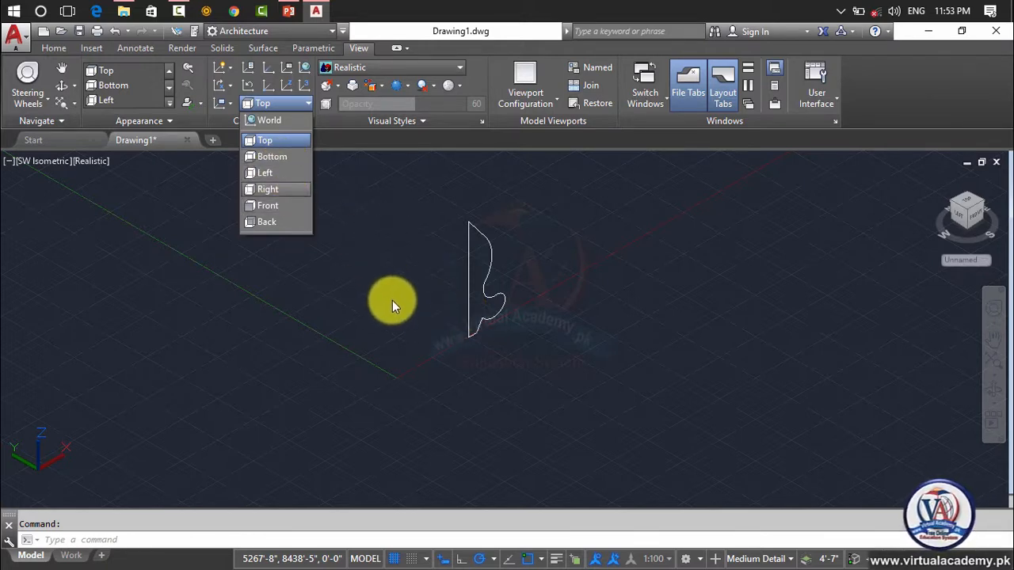
{"action": "left_click", "coordinate": [266, 222]}
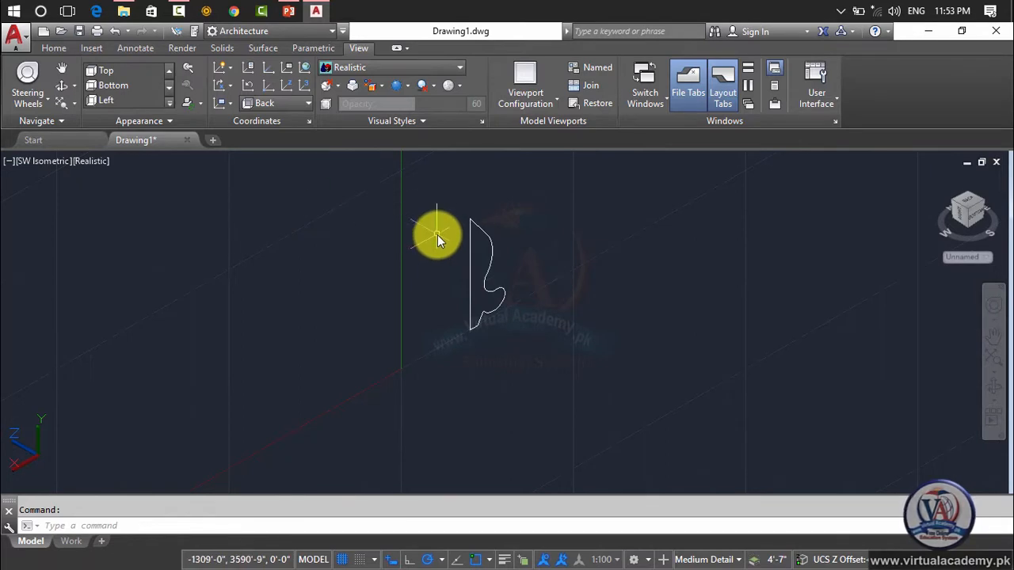
{"action": "type", "text": "rec"}
{"action": "key", "text": "Return"}
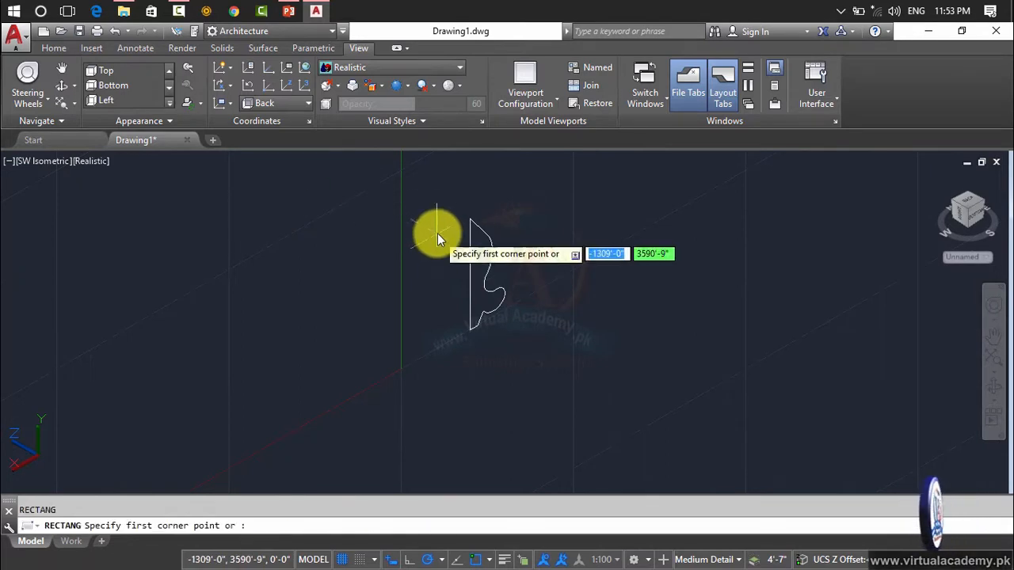
{"action": "left_click", "coordinate": [431, 208]}
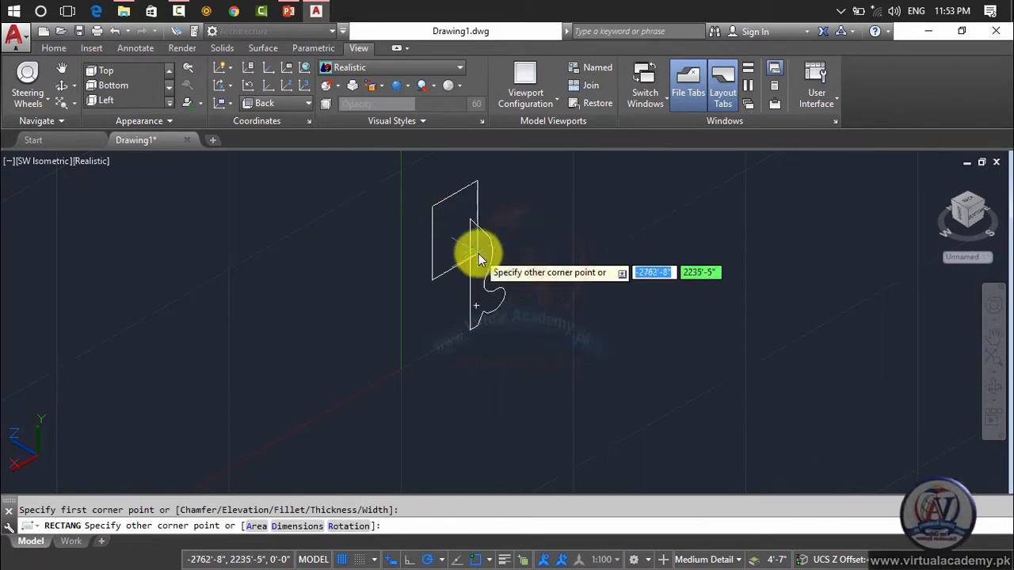
{"action": "left_click", "coordinate": [479, 253]}
Step: Delete the upright rectangle that overlaps the upper part of the profile
{"action": "scroll", "coordinate": [477, 247], "scroll_direction": "up", "scroll_amount": 4}
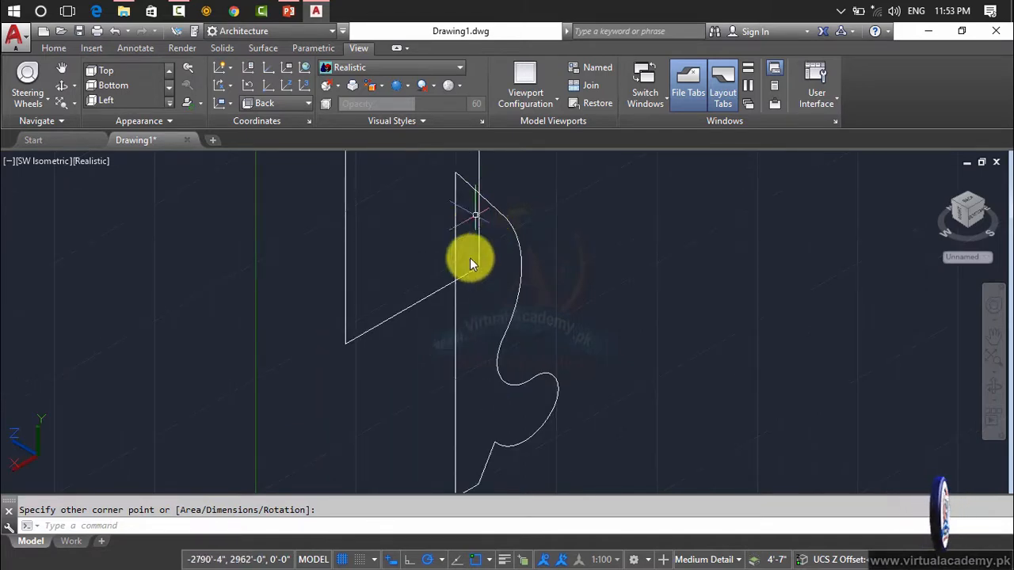
{"action": "left_click", "coordinate": [437, 292]}
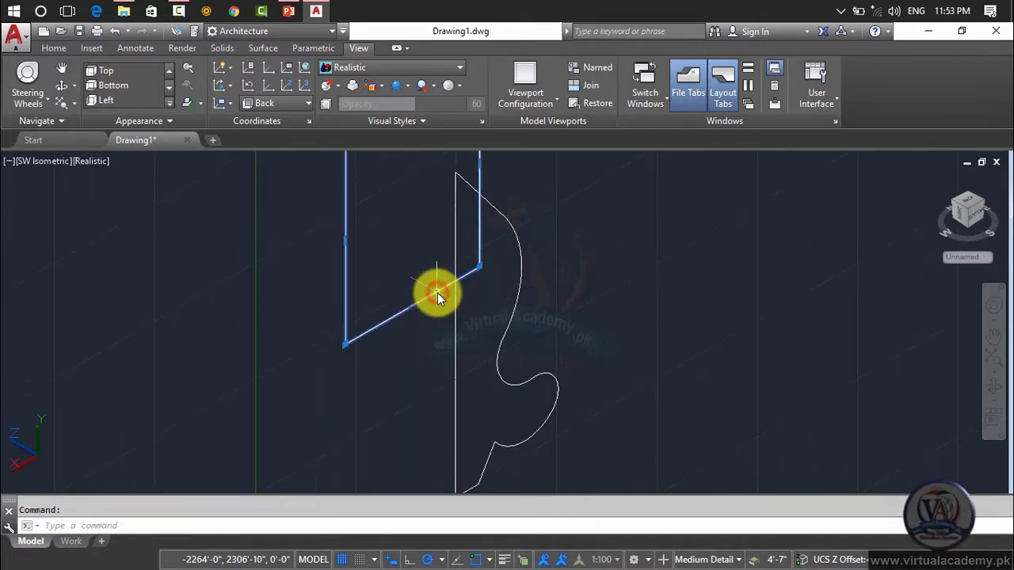
{"action": "key", "text": "Delete"}
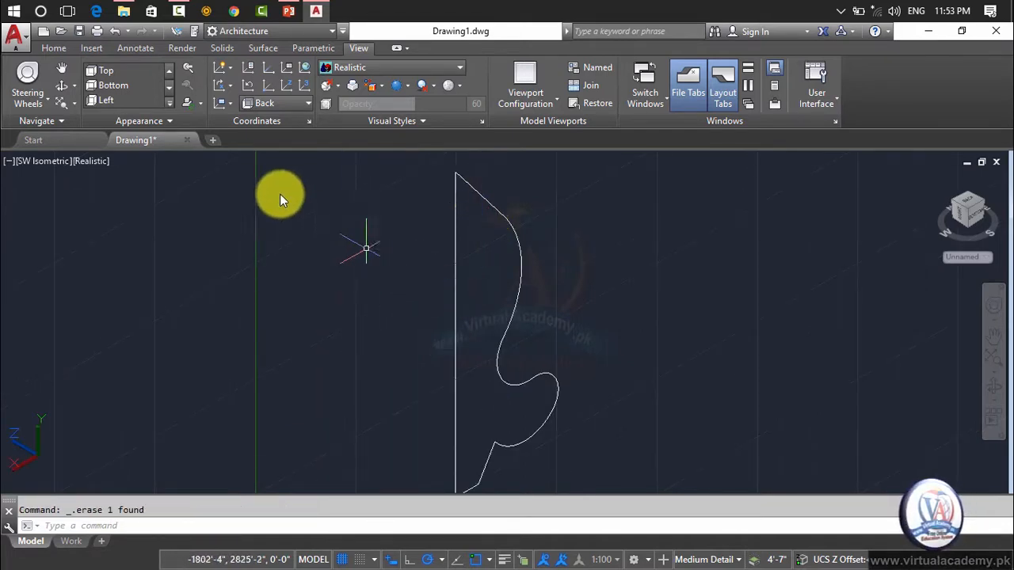
Step: Set the coordinate system to the Top orientation and reset it to World
{"action": "left_click", "coordinate": [272, 102]}
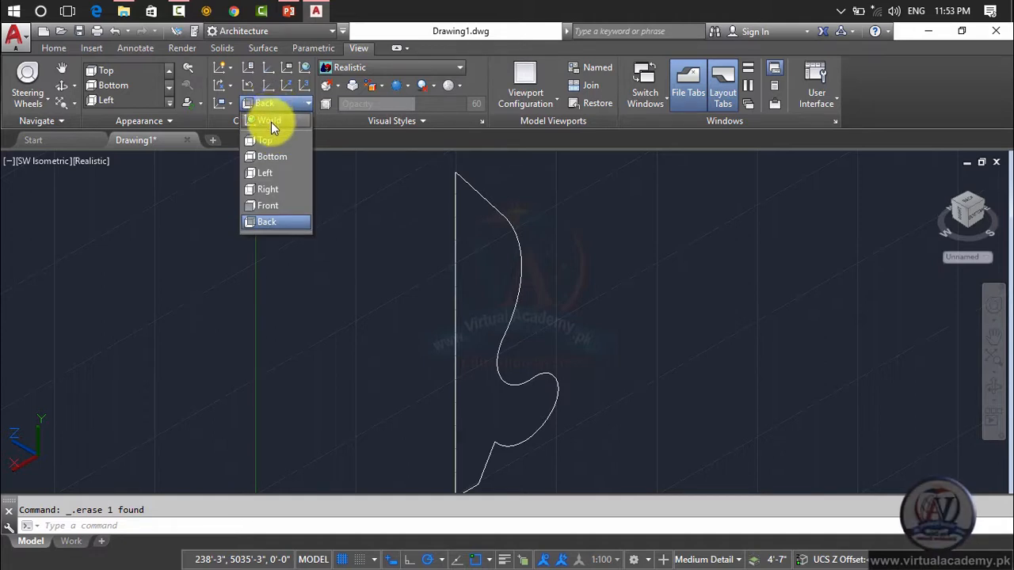
{"action": "left_click", "coordinate": [265, 141]}
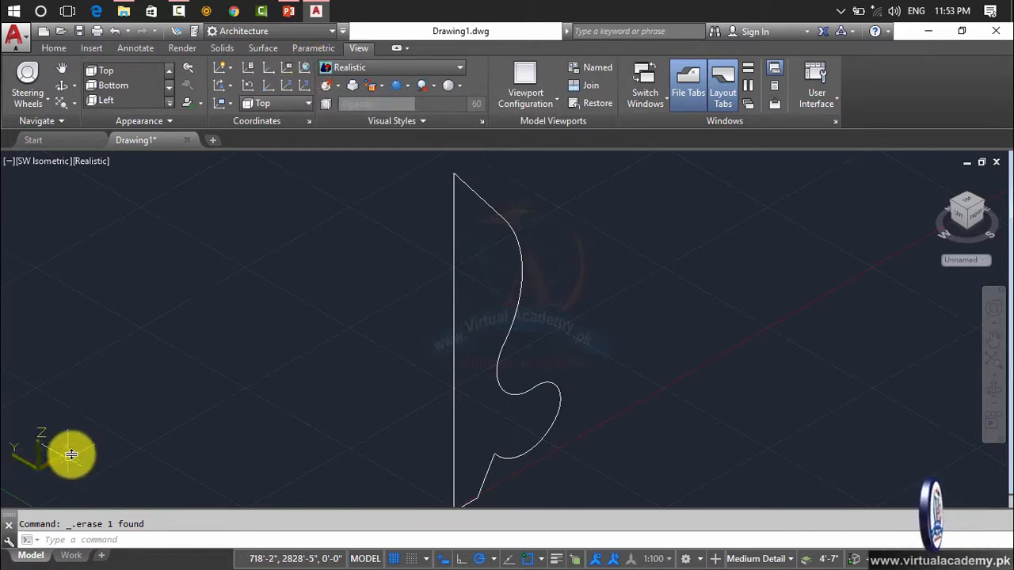
{"action": "left_click", "coordinate": [303, 69]}
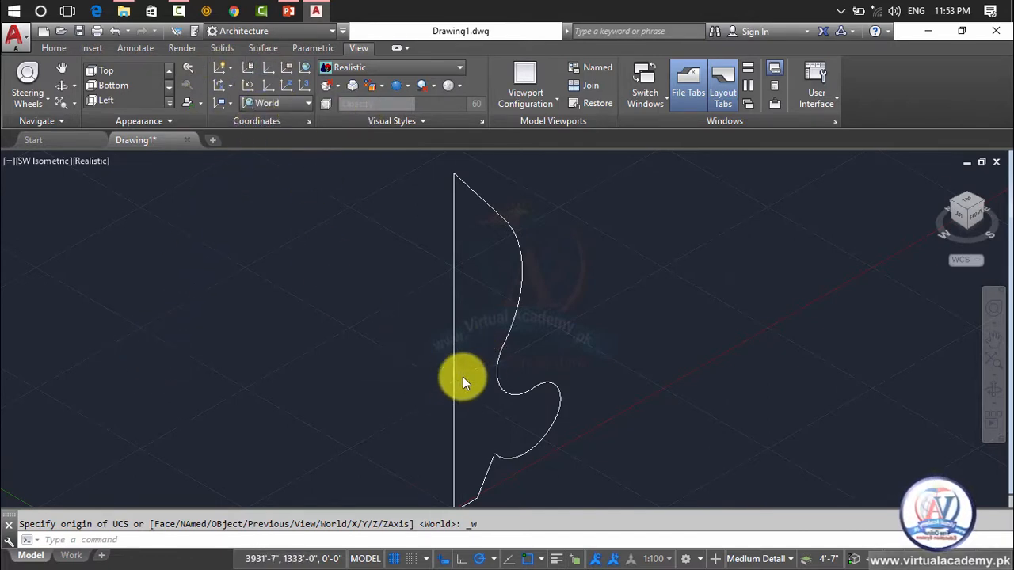
{"action": "scroll", "coordinate": [462, 378], "scroll_direction": "down", "scroll_amount": 2}
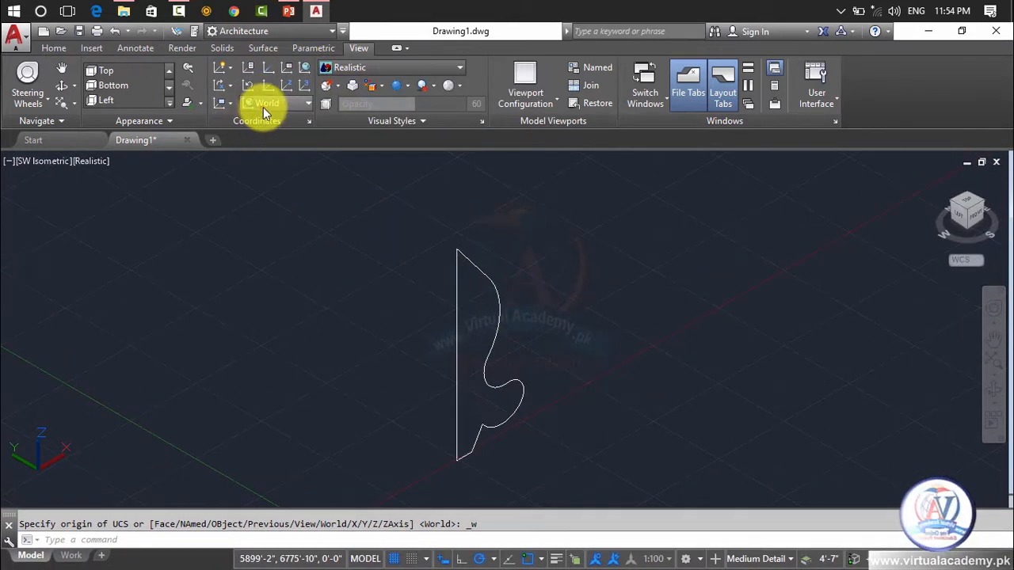
Step: Set the coordinate system from World to the Top orientation
{"action": "left_click", "coordinate": [263, 107]}
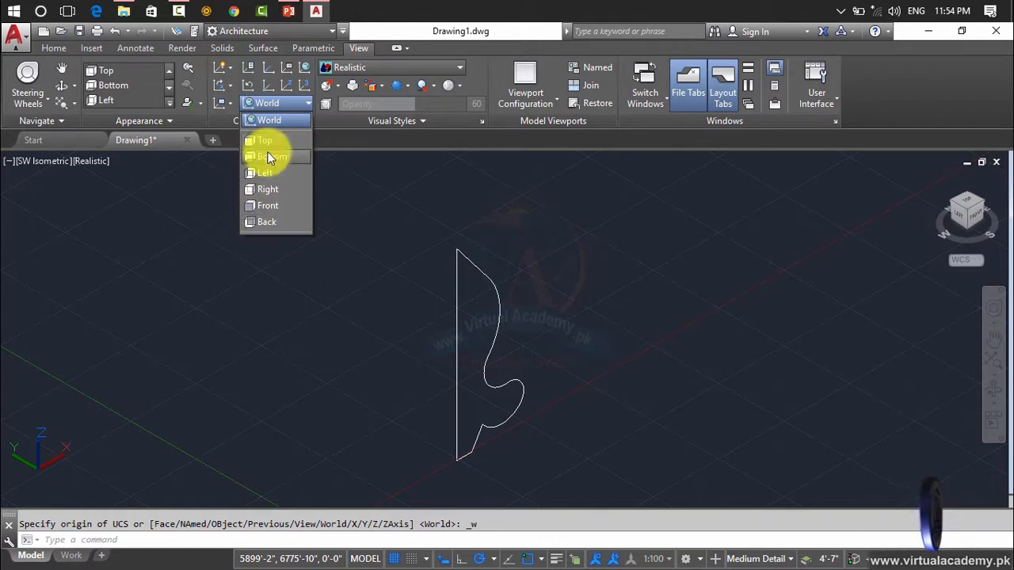
{"action": "left_click", "coordinate": [217, 116]}
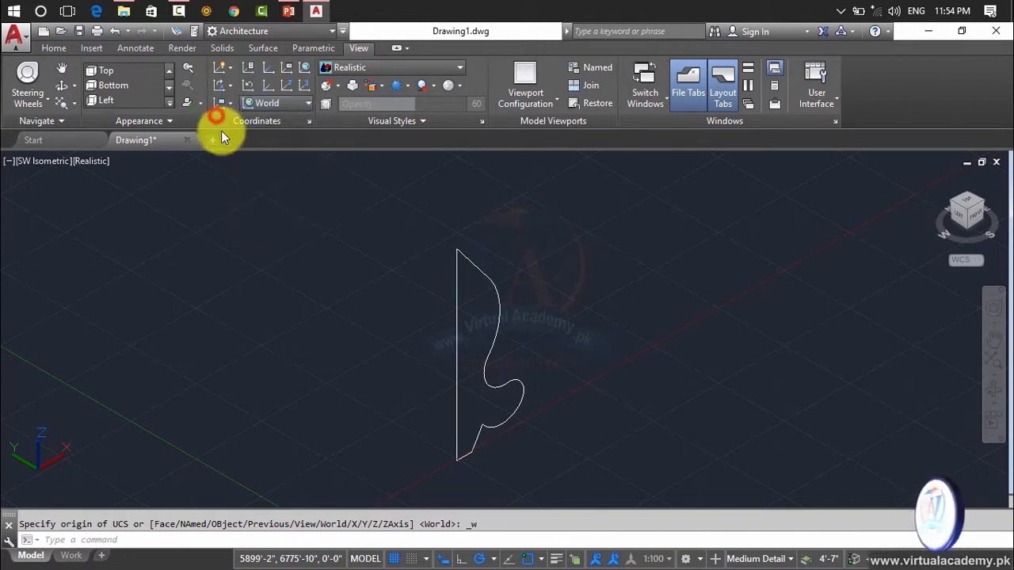
{"action": "left_click", "coordinate": [282, 107]}
{"action": "left_click", "coordinate": [282, 136]}
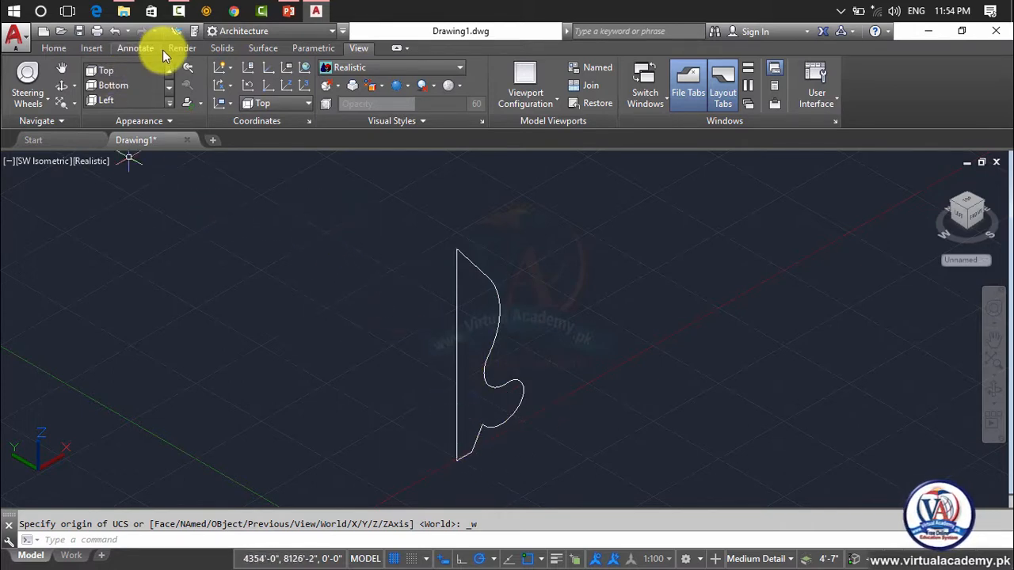
{"action": "left_click", "coordinate": [220, 48]}
{"action": "left_click", "coordinate": [57, 101]}
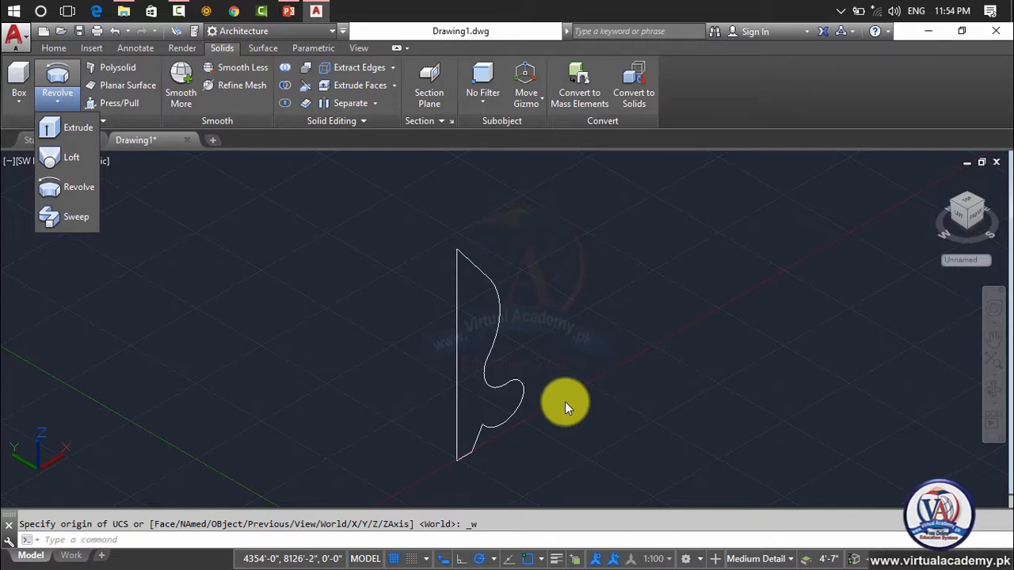
{"action": "key", "text": "Escape"}
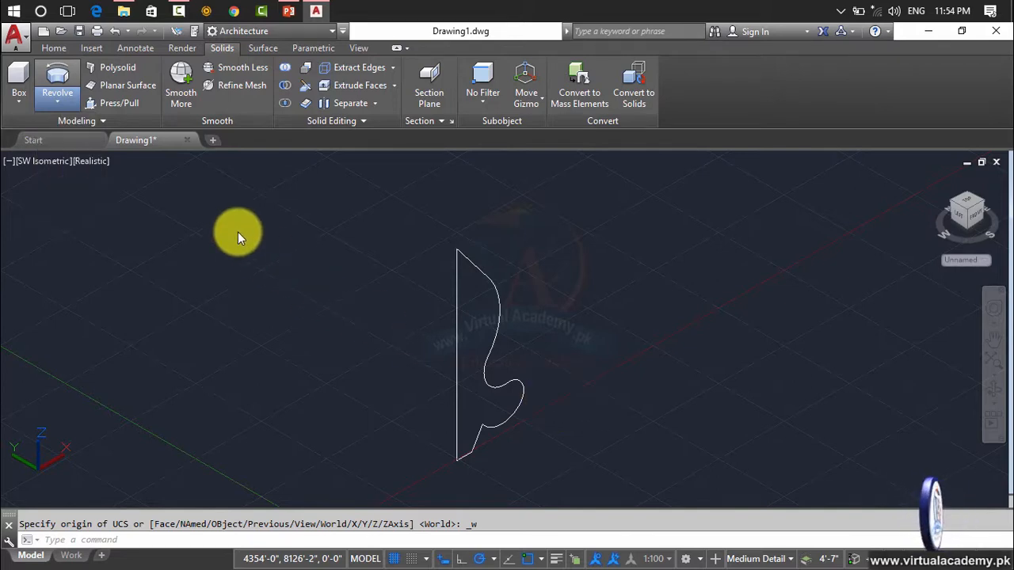
{"action": "key", "text": "Escape"}
{"action": "scroll", "coordinate": [624, 331], "scroll_direction": "down", "scroll_amount": 2}
{"action": "middle_click_drag", "start_coordinate": [624, 330], "coordinate": [541, 288]}
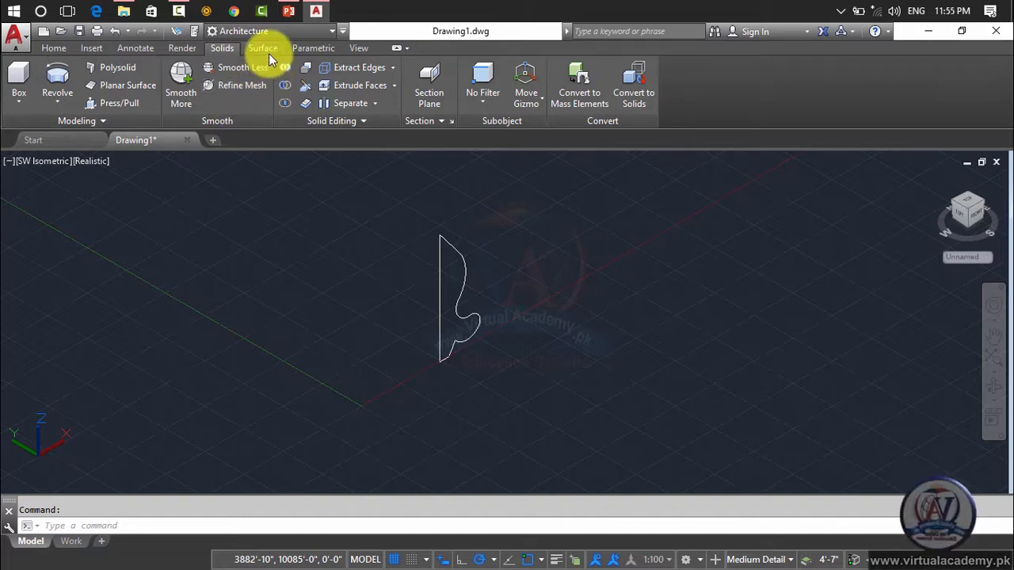
Step: Switch the viewport to the Front view, leaving free space beside the profile
{"action": "left_click", "coordinate": [39, 163]}
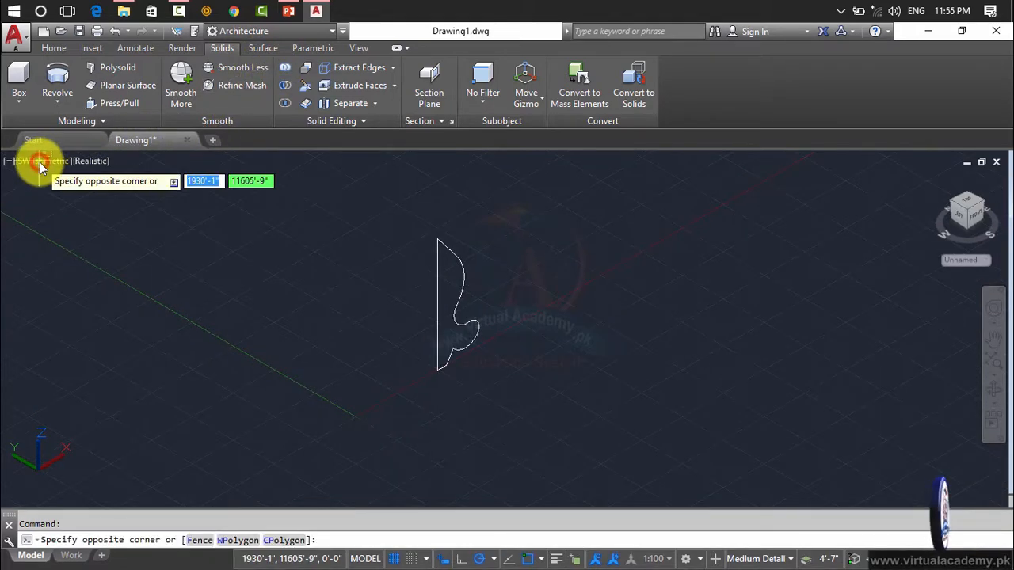
{"action": "key", "text": "Escape"}
{"action": "left_click", "coordinate": [39, 163]}
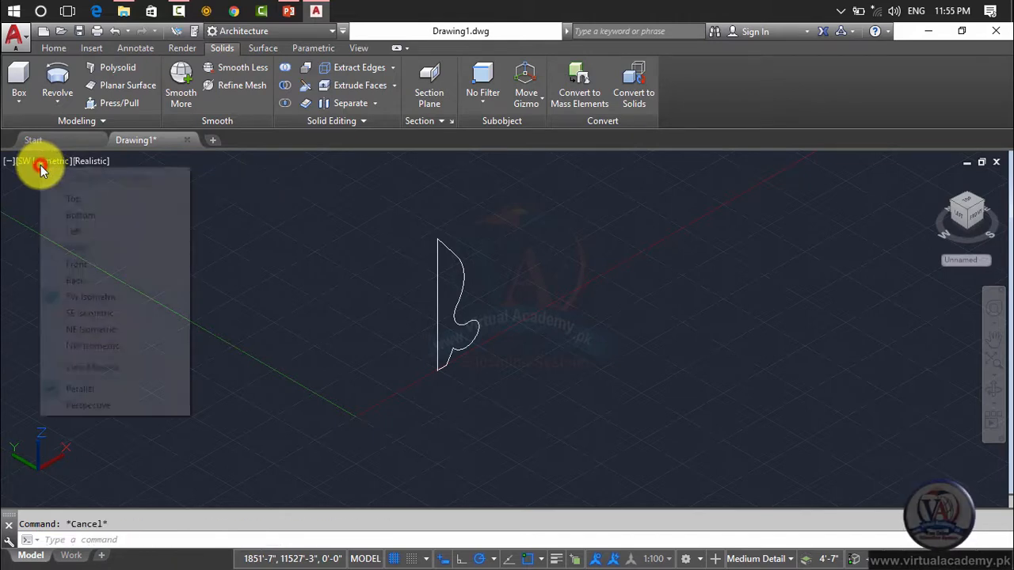
{"action": "left_click", "coordinate": [77, 267]}
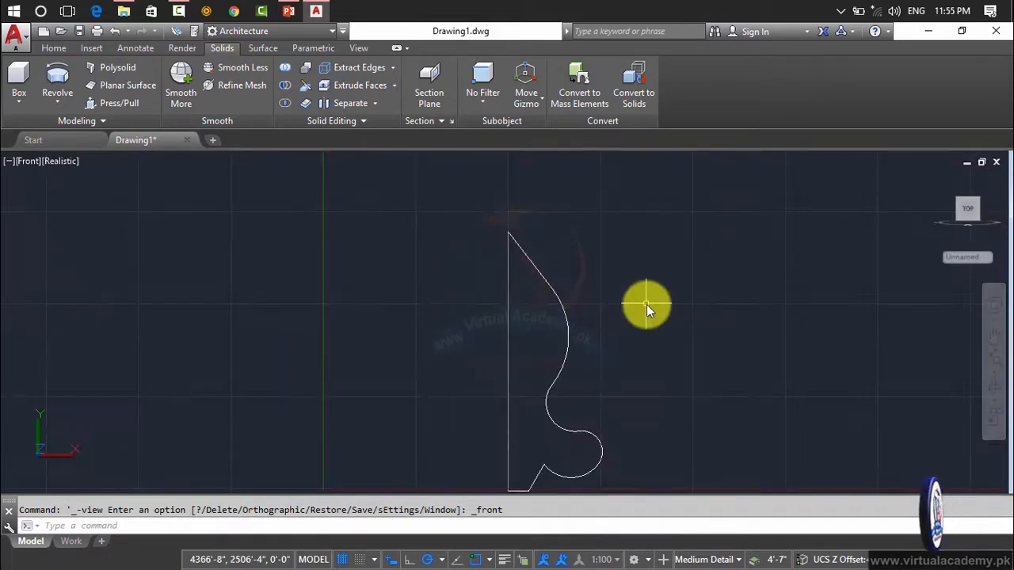
{"action": "middle_click_drag", "start_coordinate": [645, 301], "coordinate": [463, 290]}
Step: Draw a tall, narrow upright rectangle a short distance to the right of the curved profile
{"action": "type", "text": "TRv"}
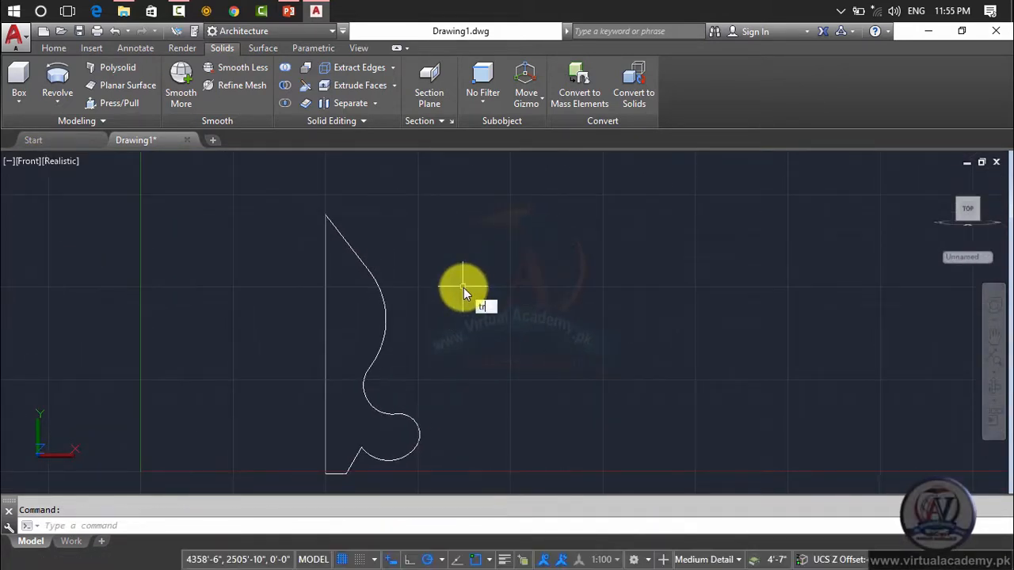
{"action": "key", "text": "Escape"}
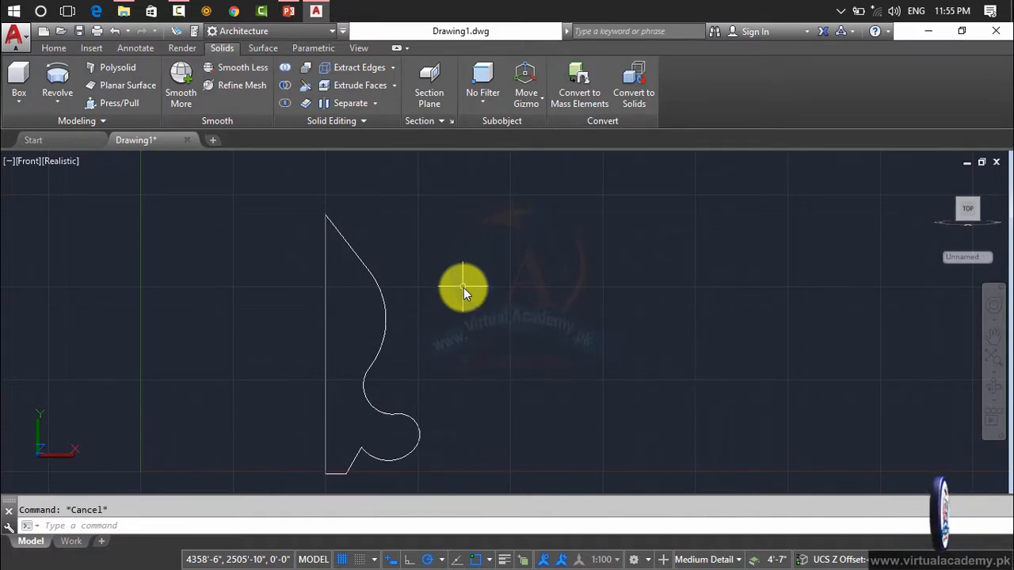
{"action": "type", "text": "rec"}
{"action": "key", "text": "Return"}
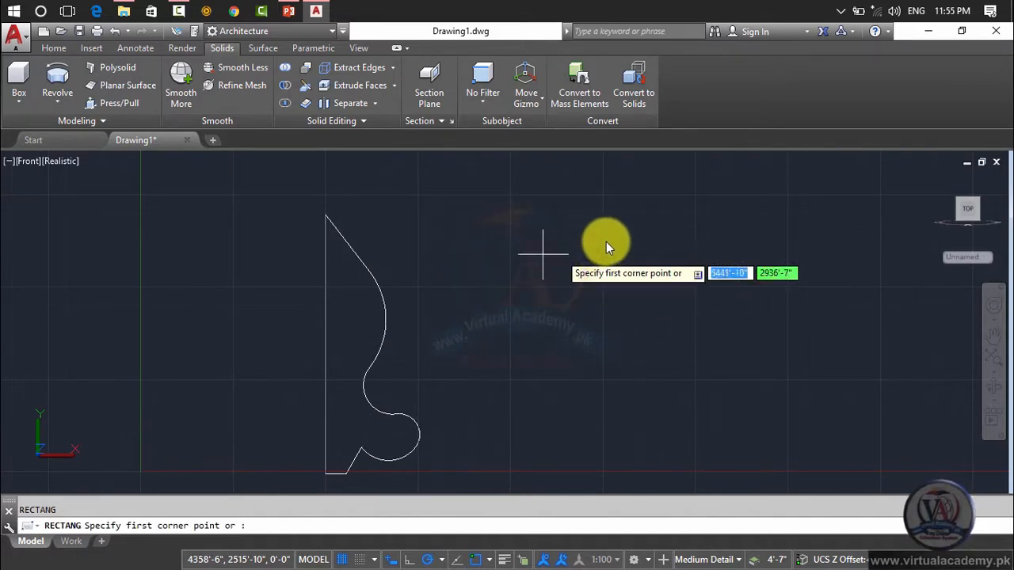
{"action": "left_click", "coordinate": [631, 226]}
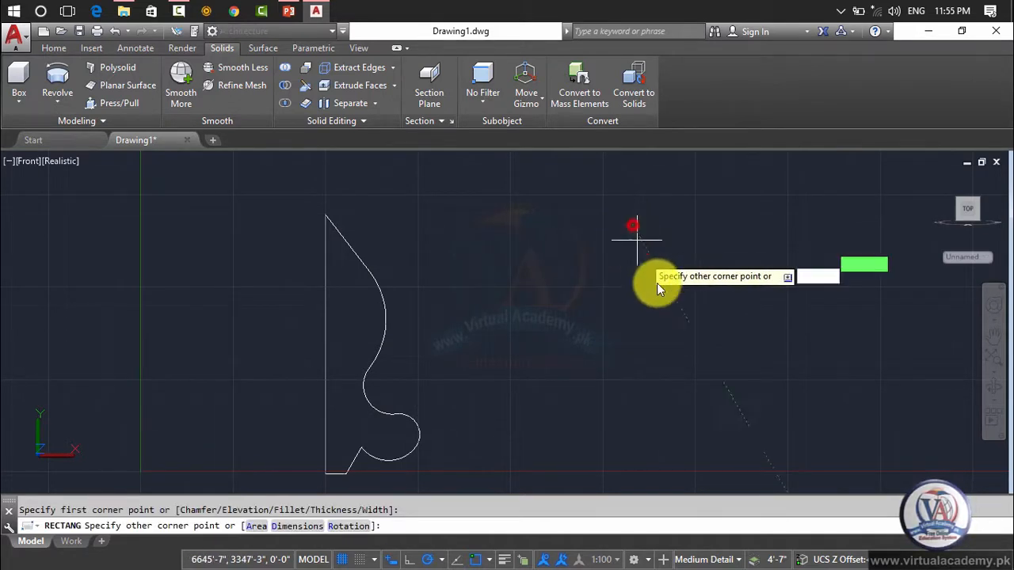
{"action": "left_click", "coordinate": [658, 420]}
{"action": "middle_click_drag", "start_coordinate": [725, 313], "coordinate": [441, 296]}
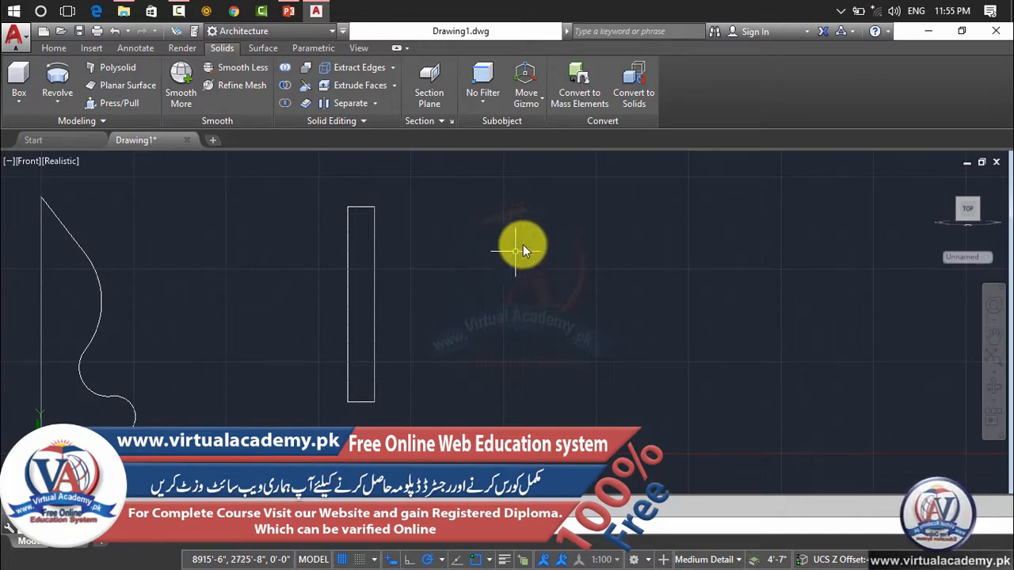
Step: Draw a large three-point arc to the right of the narrow rectangle, bulging away from it
{"action": "type", "text": "a"}
{"action": "key", "text": "Return"}
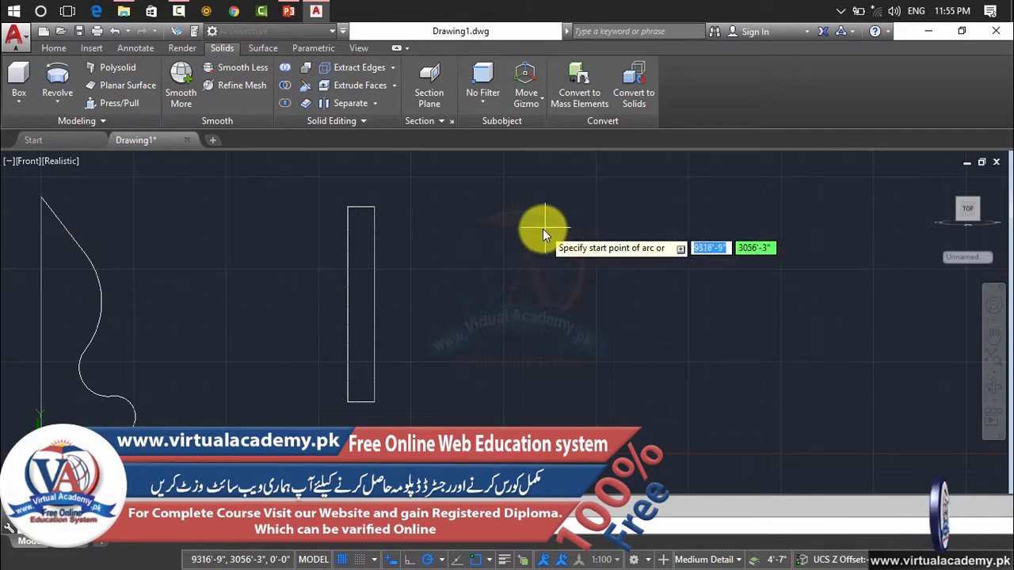
{"action": "left_click", "coordinate": [542, 229]}
{"action": "left_click", "coordinate": [618, 320]}
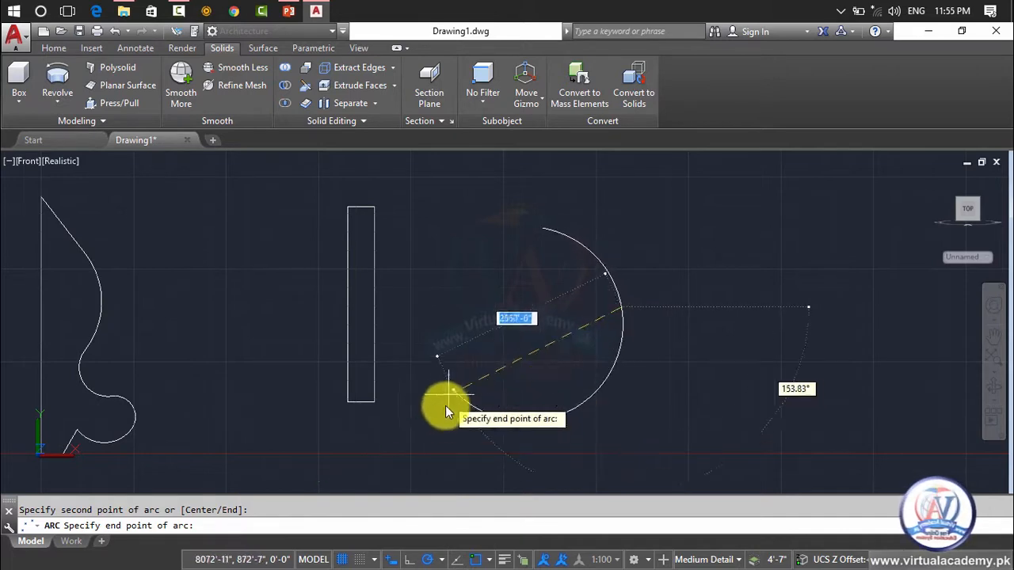
{"action": "left_click", "coordinate": [623, 403]}
Step: Draw a short vertical line upward from the arc's upper endpoint
{"action": "scroll", "coordinate": [548, 211], "scroll_direction": "up", "scroll_amount": 5}
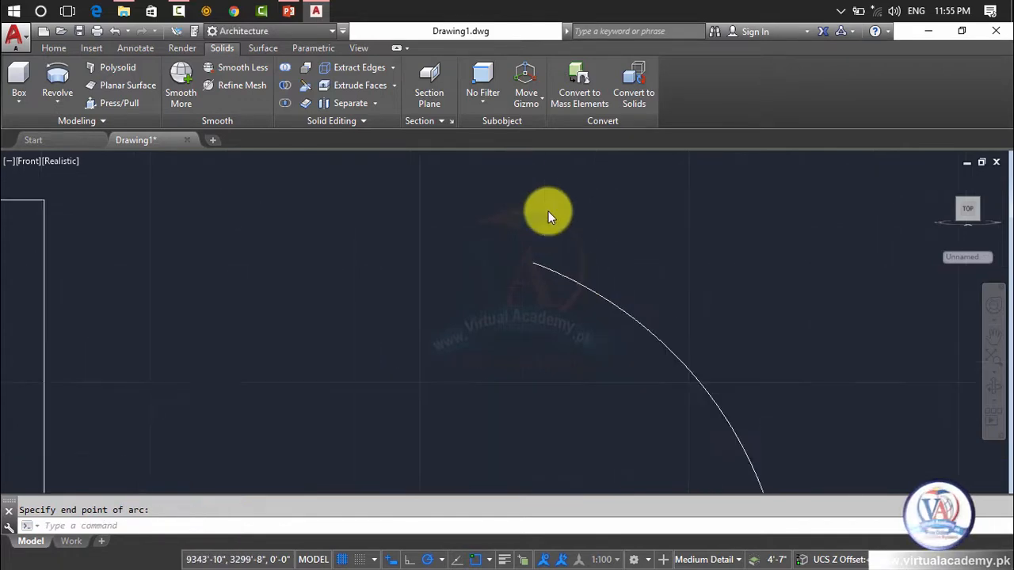
{"action": "middle_click_drag", "start_coordinate": [548, 211], "coordinate": [527, 243]}
{"action": "key", "text": "Escape"}
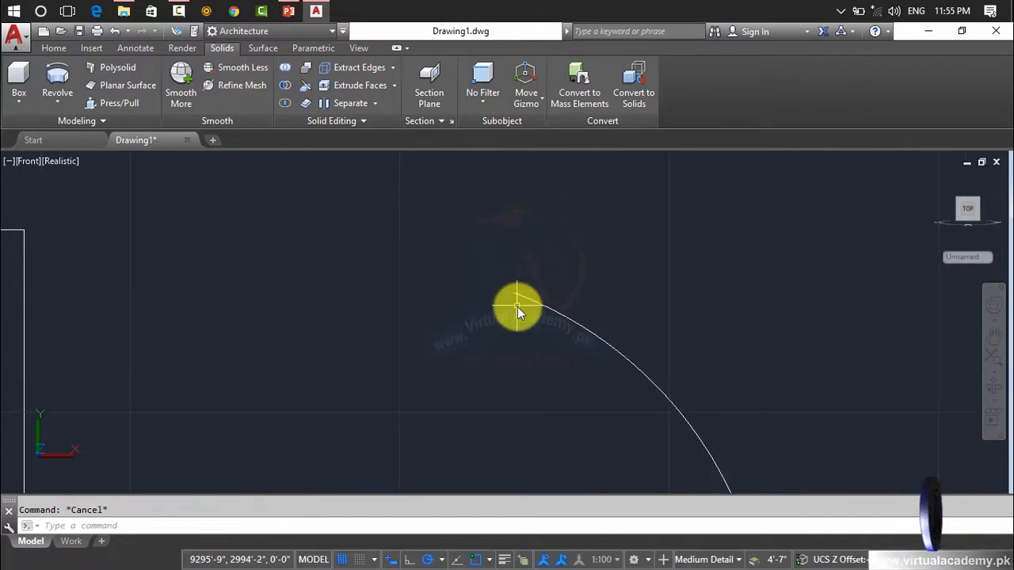
{"action": "type", "text": "l"}
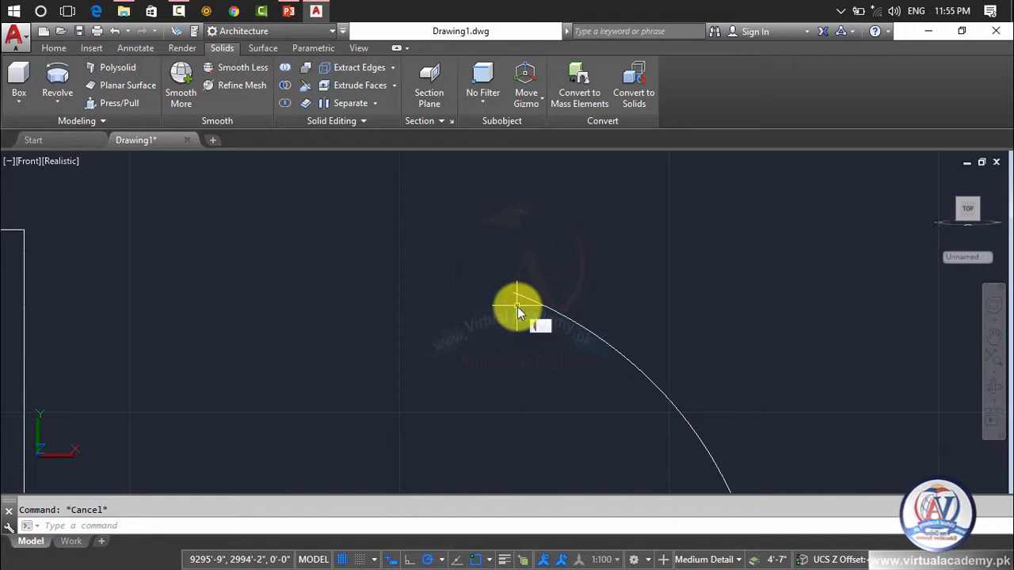
{"action": "key", "text": "Return"}
{"action": "left_click", "coordinate": [514, 293]}
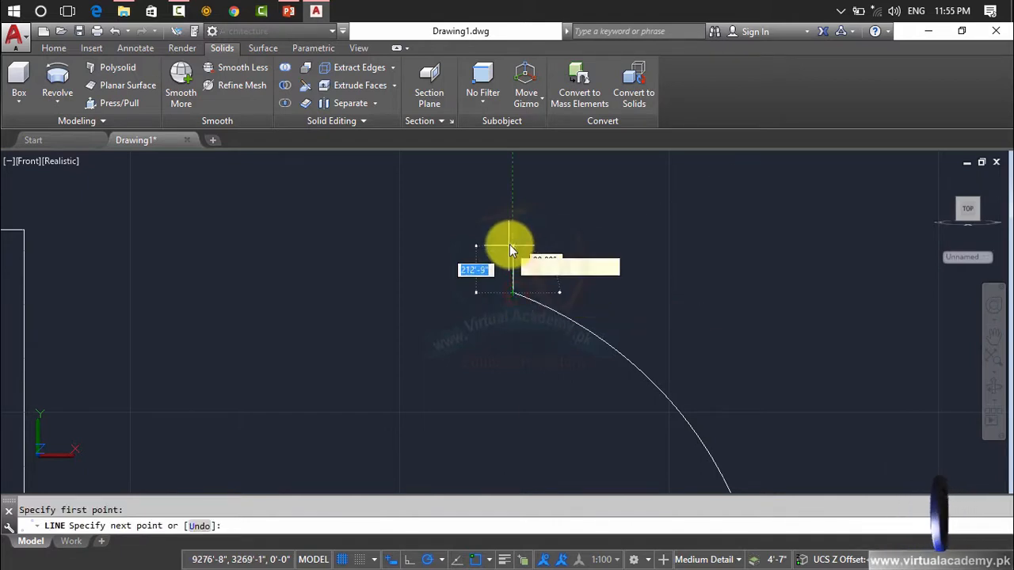
{"action": "left_click", "coordinate": [511, 193]}
{"action": "key", "text": "Return"}
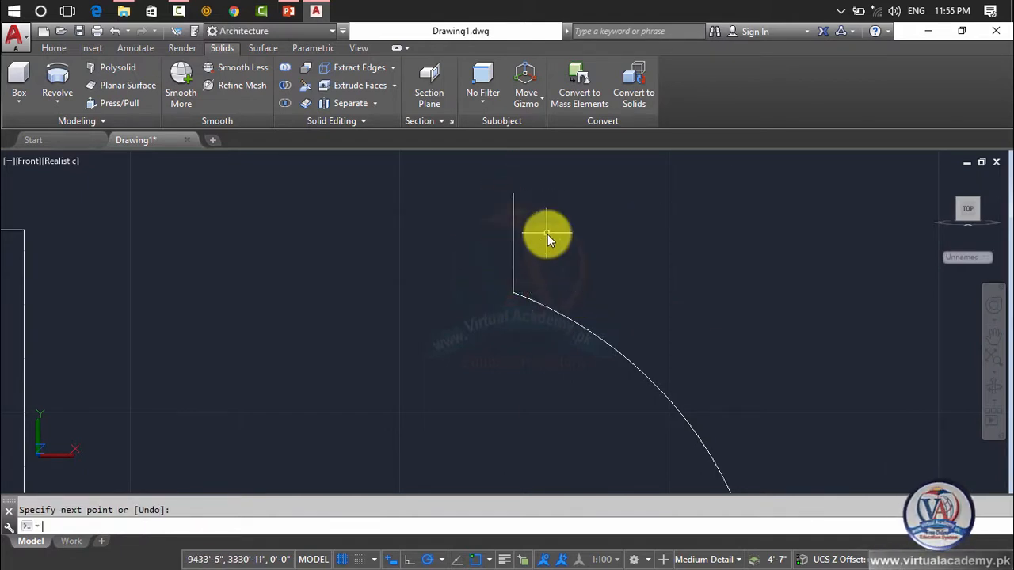
Step: Move the short vertical line slightly to the left, away from the arc's upper endpoint
{"action": "left_click", "coordinate": [514, 208]}
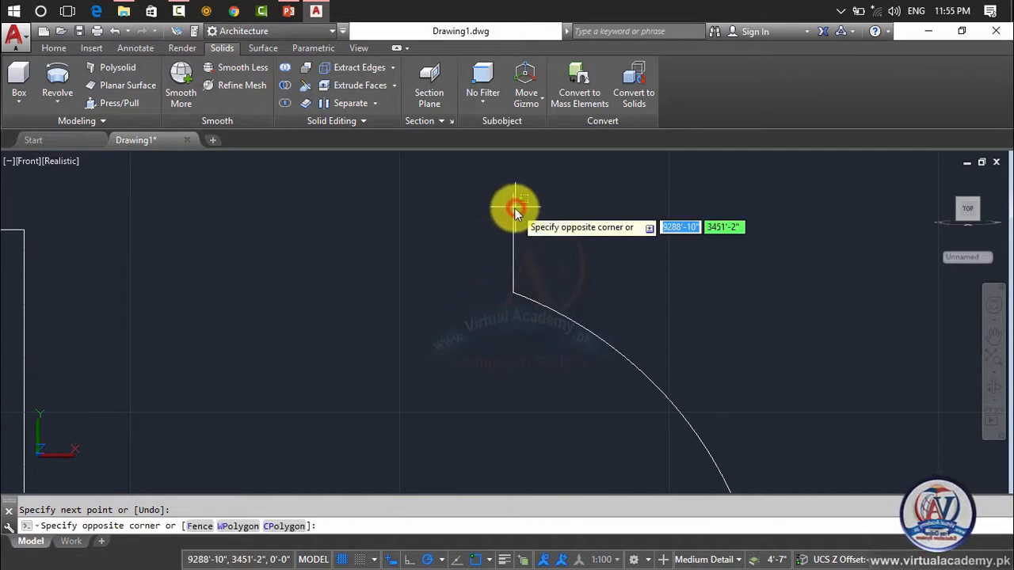
{"action": "left_click", "coordinate": [513, 210]}
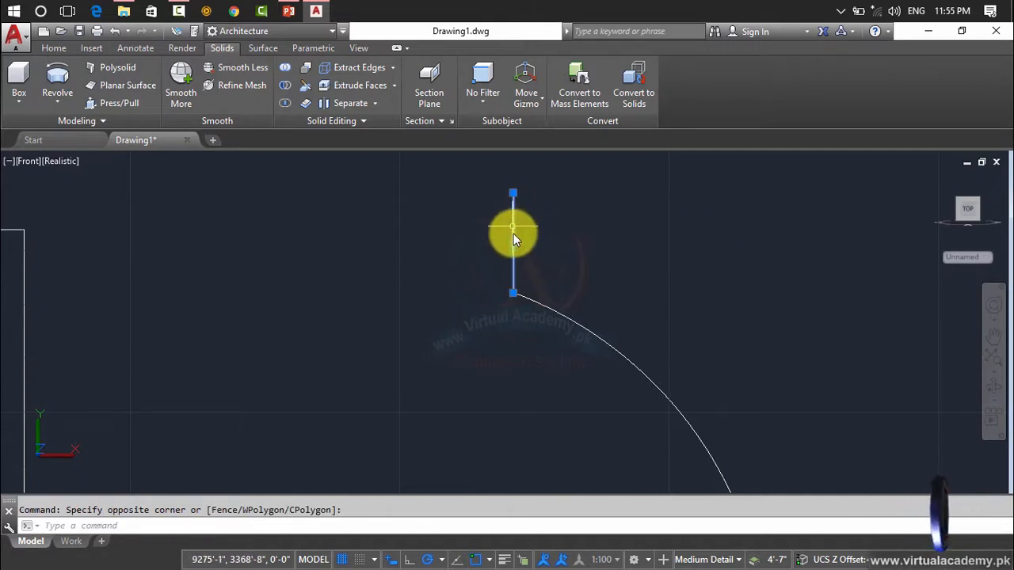
{"action": "left_click", "coordinate": [514, 243]}
{"action": "key", "text": "Escape"}
{"action": "key", "text": "Escape"}
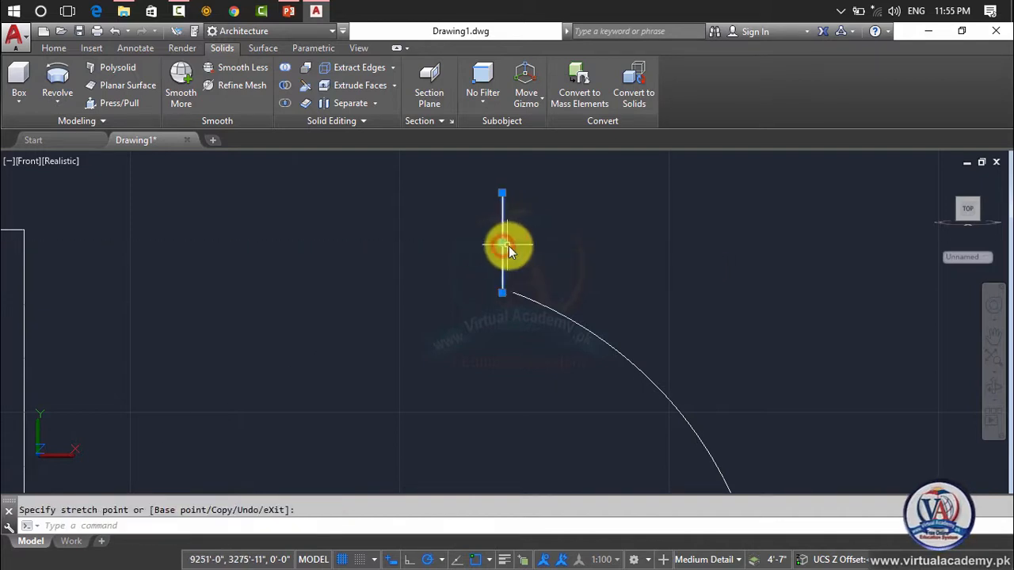
Step: Stretch the arc's upper endpoint to meet the lower end of the short vertical line
{"action": "scroll", "coordinate": [509, 249], "scroll_direction": "up", "scroll_amount": 2}
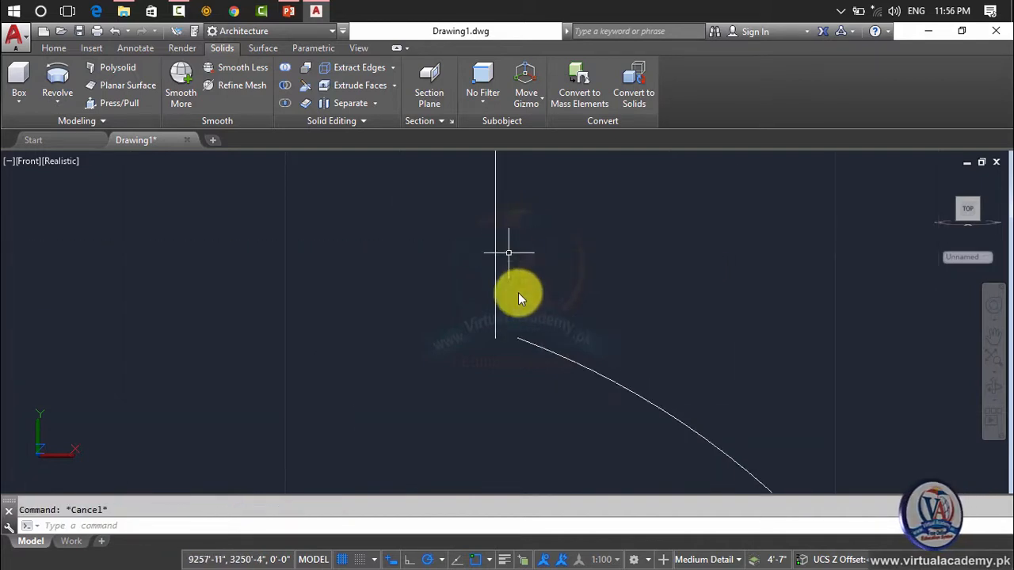
{"action": "left_click", "coordinate": [520, 341]}
{"action": "left_click", "coordinate": [518, 339]}
{"action": "left_click", "coordinate": [498, 338]}
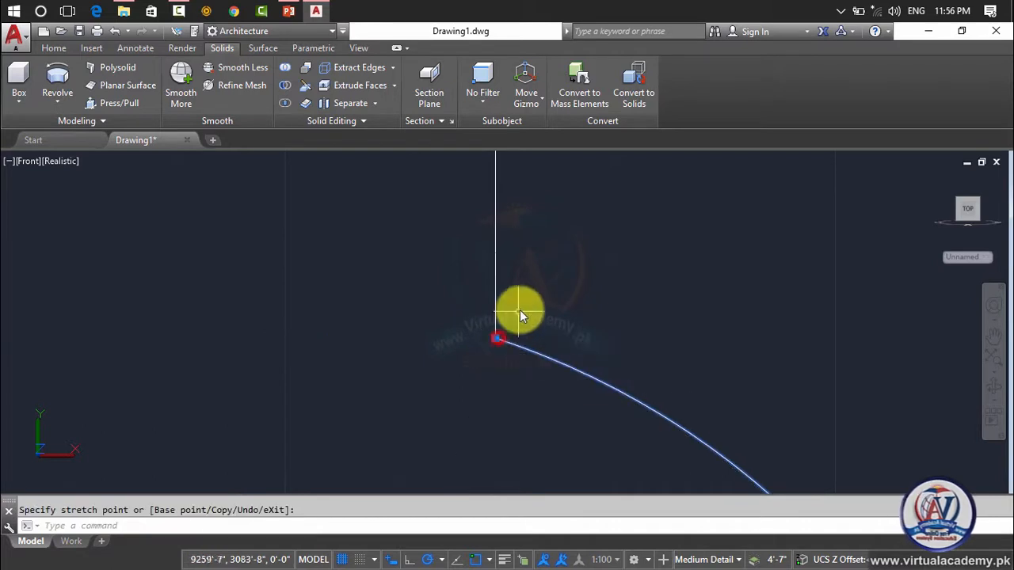
{"action": "key", "text": "Escape"}
Step: Draw a polyline from the vertical line's upper end with a short slanted segment and two small arcs curving in opposite directions
{"action": "middle_click_drag", "start_coordinate": [520, 304], "coordinate": [491, 352]}
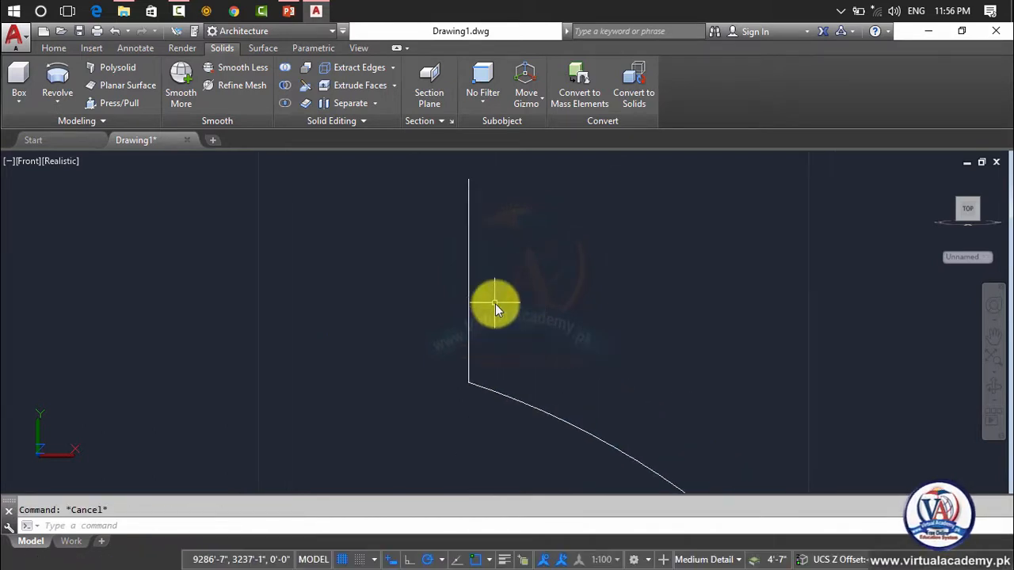
{"action": "type", "text": "pl"}
{"action": "key", "text": "Return"}
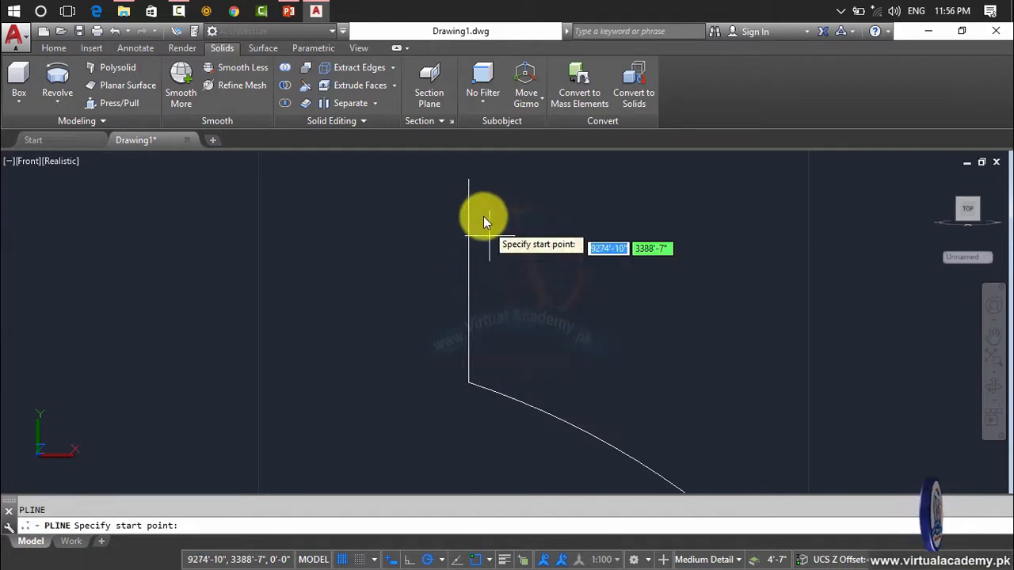
{"action": "left_click", "coordinate": [471, 182]}
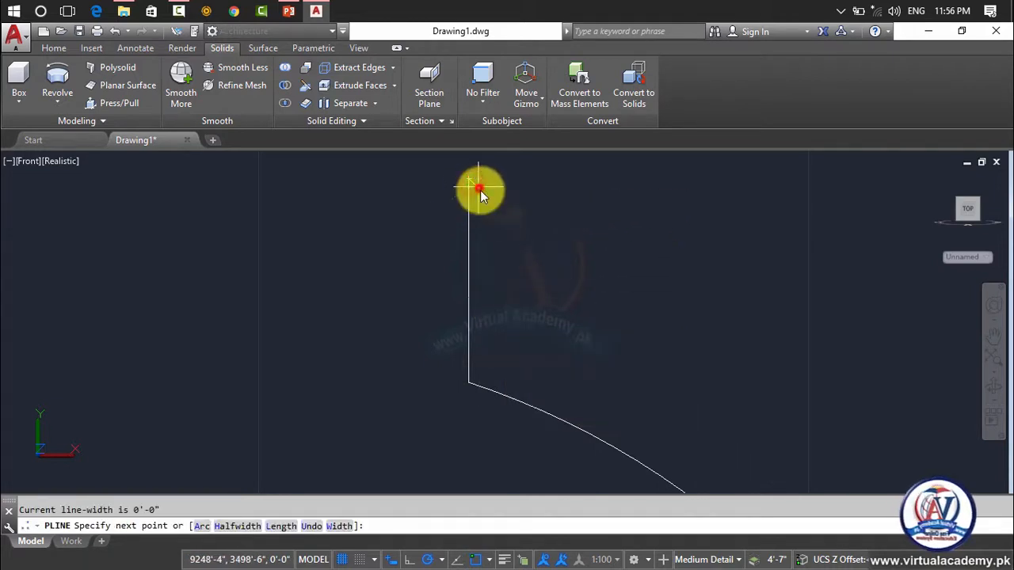
{"action": "left_click", "coordinate": [480, 190]}
{"action": "type", "text": "a"}
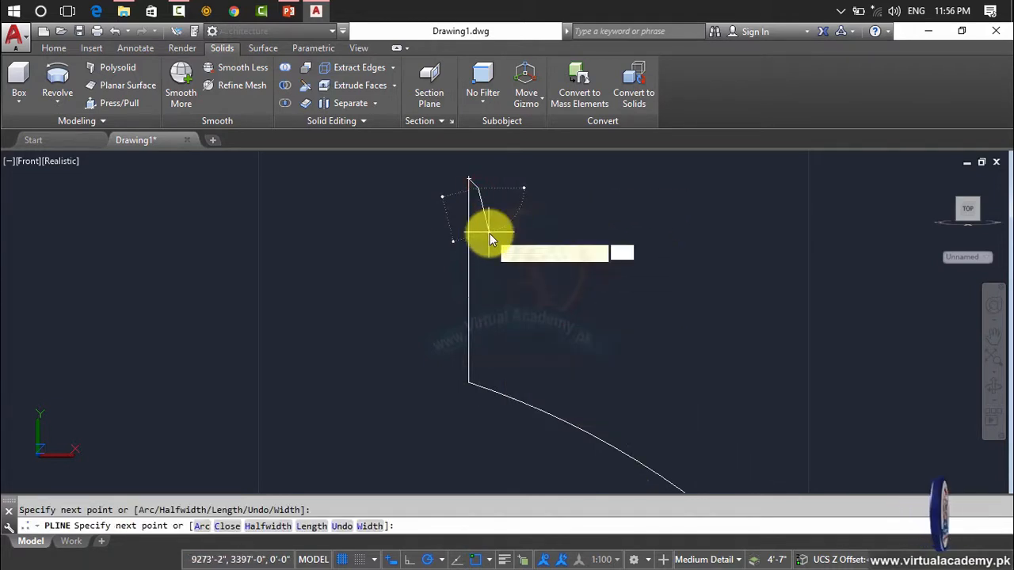
{"action": "key", "text": "Return"}
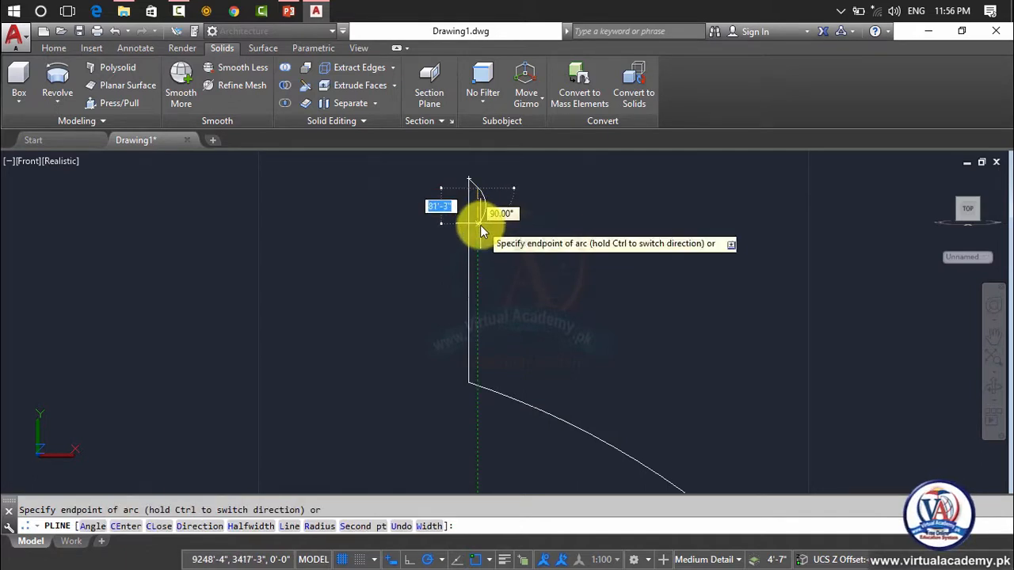
{"action": "left_click", "coordinate": [479, 229]}
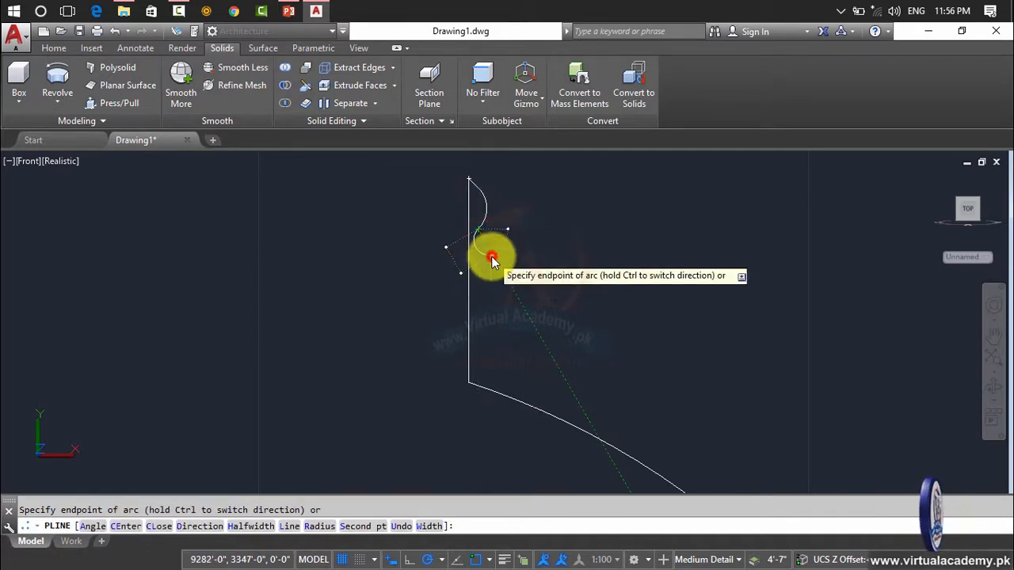
{"action": "left_click", "coordinate": [491, 256]}
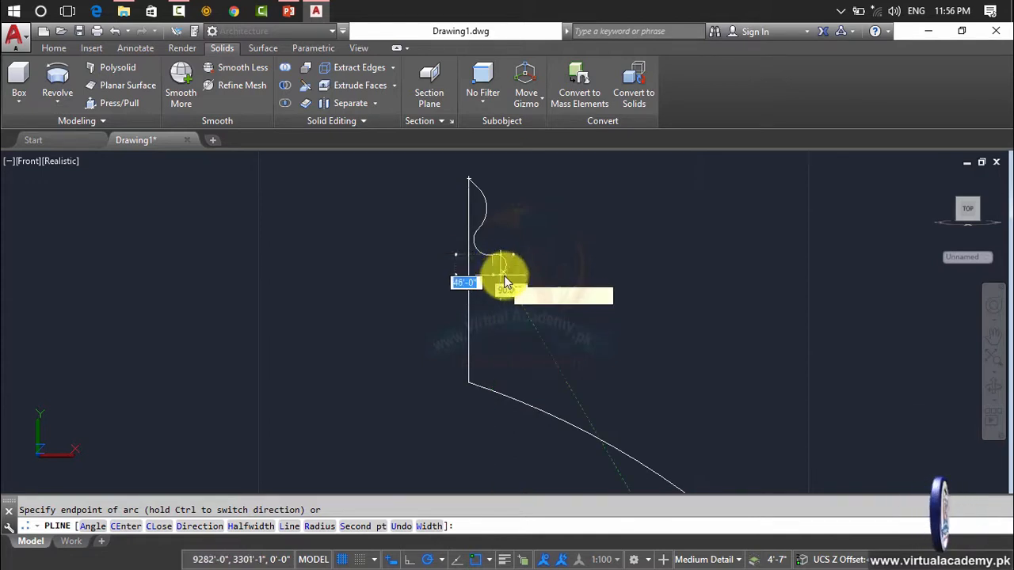
Step: Continue the polyline with a long inward-curving arc using a set tangent direction, and end it with a small arc on the large arc
{"action": "type", "text": "d"}
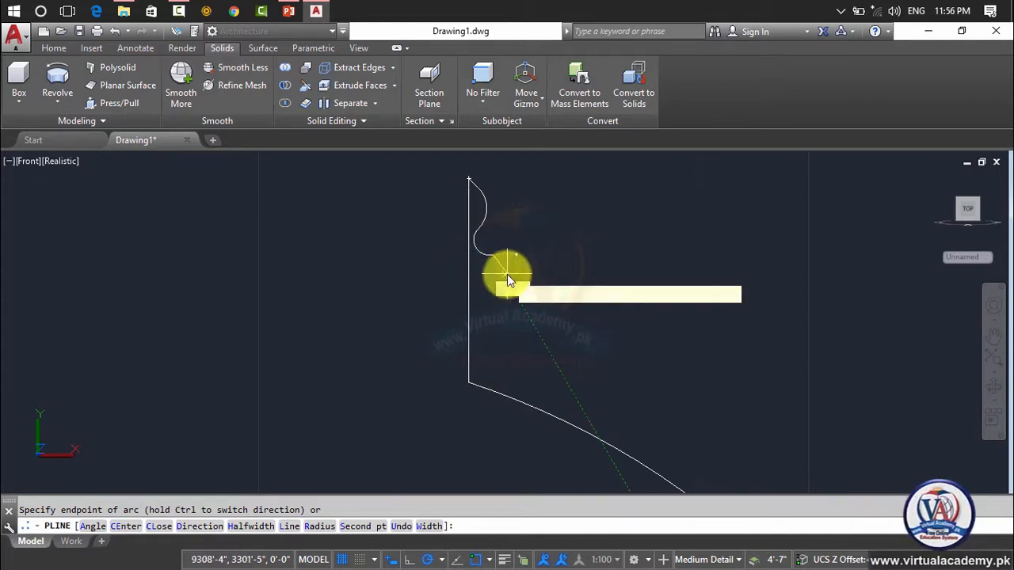
{"action": "key", "text": "Return"}
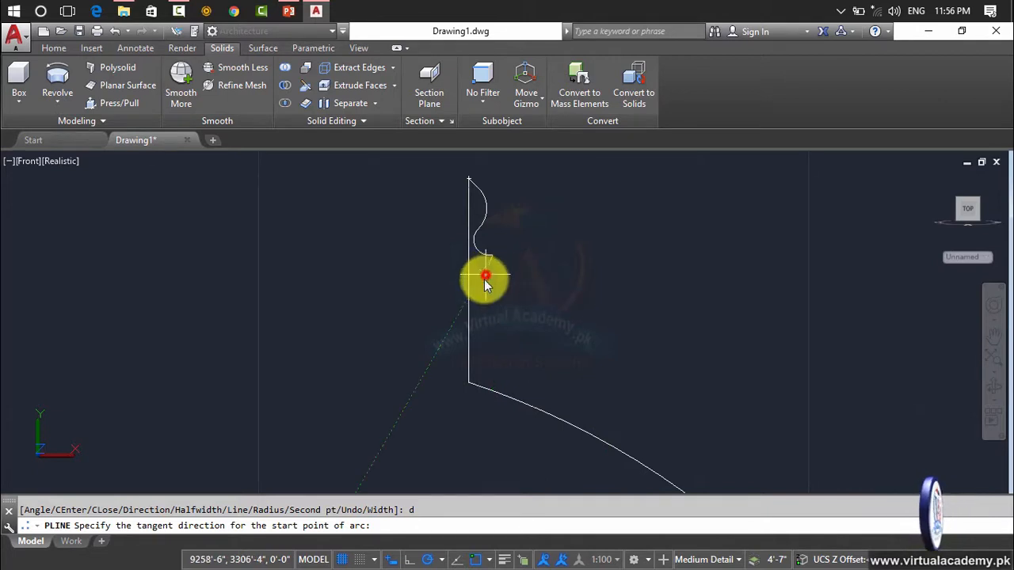
{"action": "left_click", "coordinate": [490, 297]}
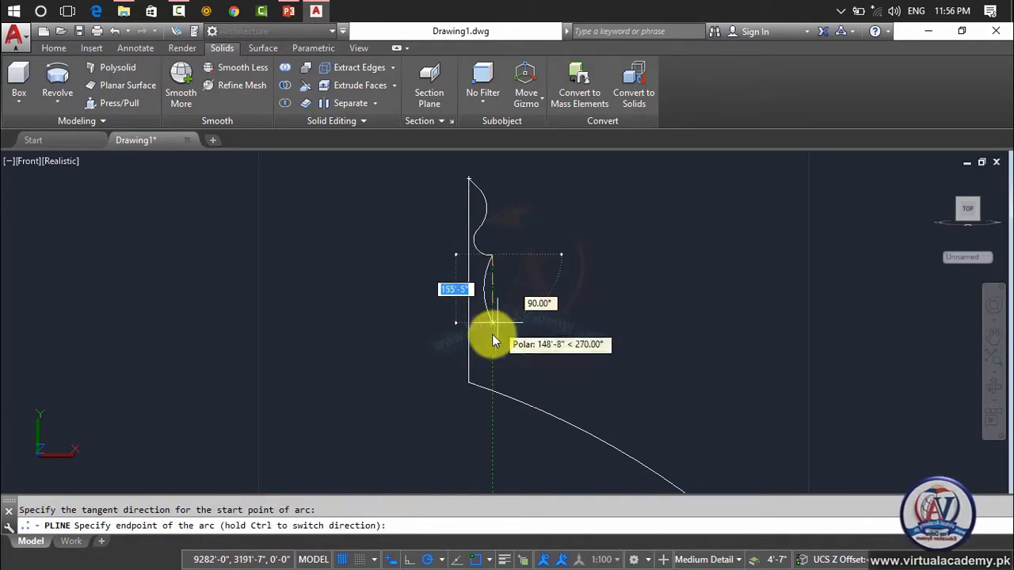
{"action": "left_click", "coordinate": [488, 378]}
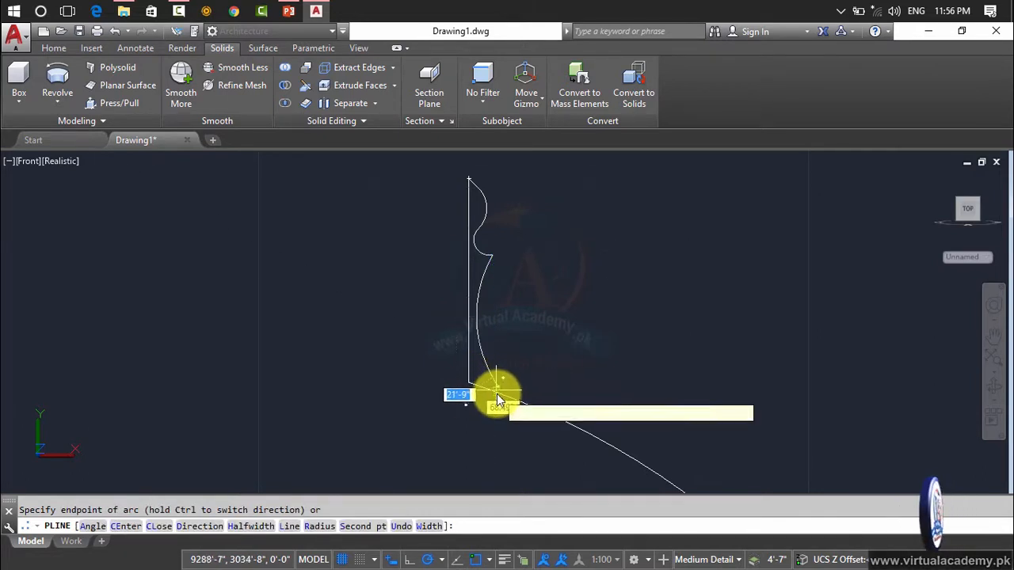
{"action": "scroll", "coordinate": [498, 396], "scroll_direction": "up", "scroll_amount": 3}
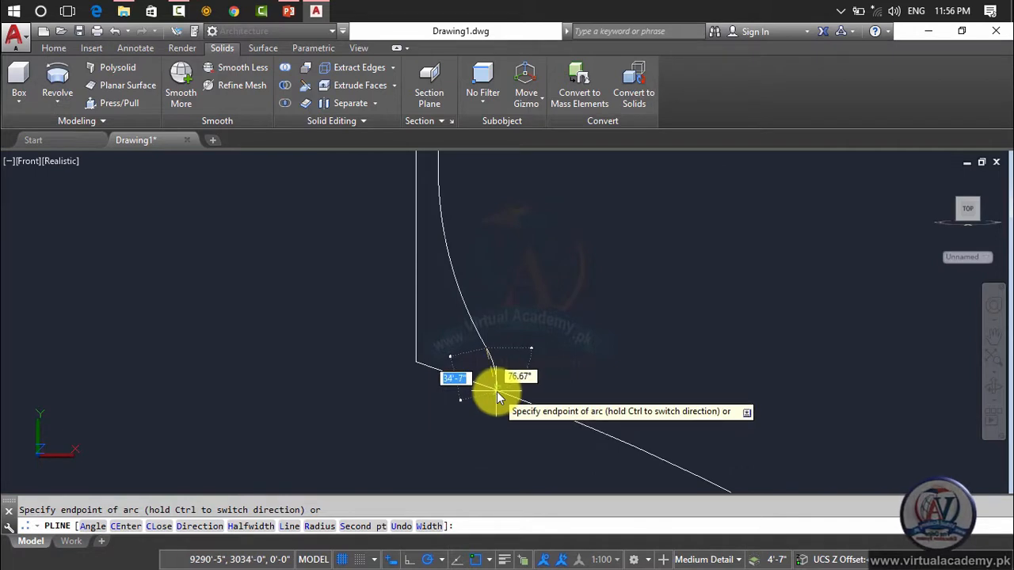
{"action": "left_click", "coordinate": [496, 392]}
{"action": "key", "text": "Return"}
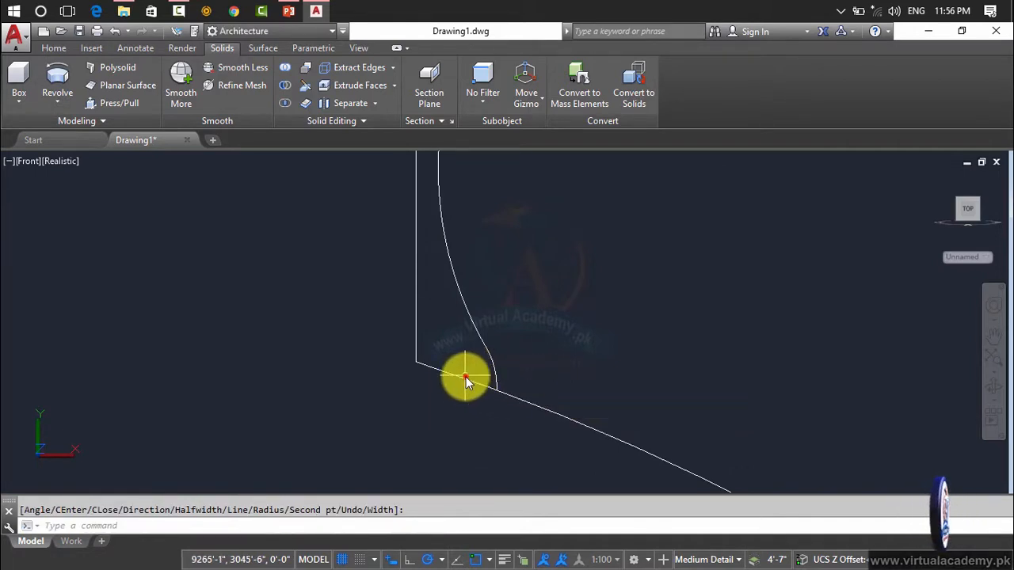
{"action": "left_click", "coordinate": [463, 379]}
{"action": "left_click", "coordinate": [461, 382]}
{"action": "key", "text": "Escape"}
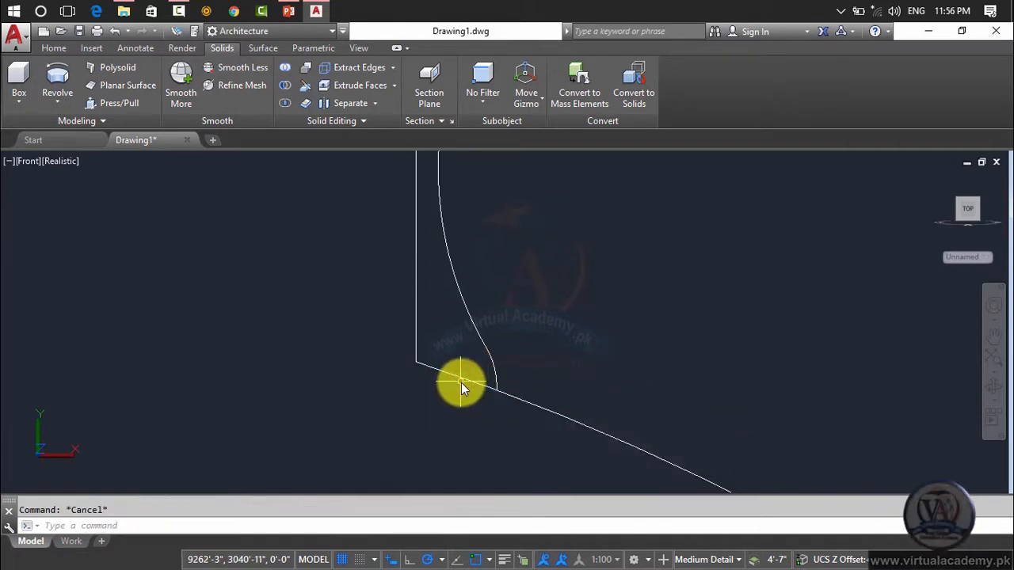
{"action": "type", "text": "tr"}
{"action": "key", "text": "Return"}
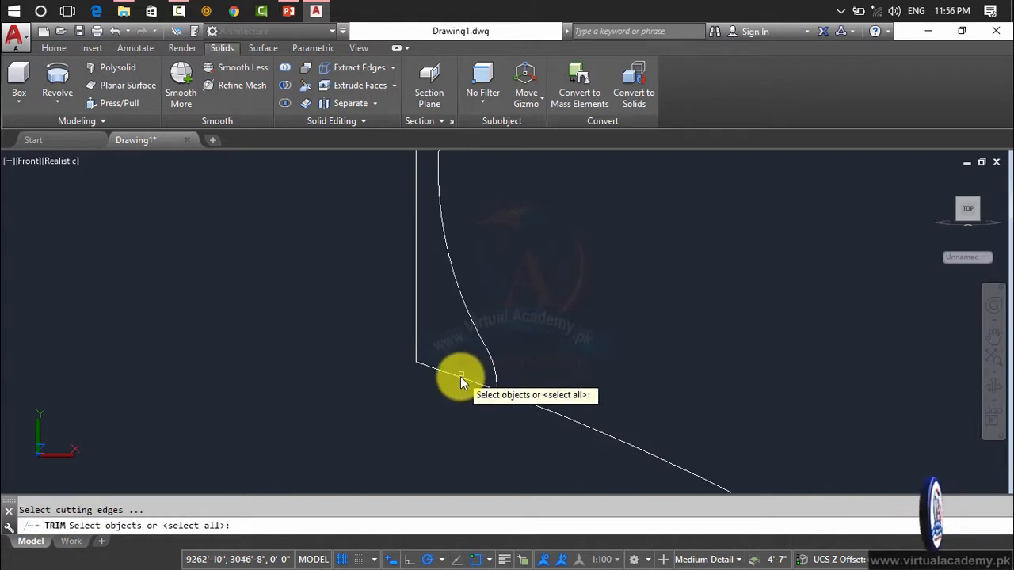
{"action": "left_click", "coordinate": [461, 380]}
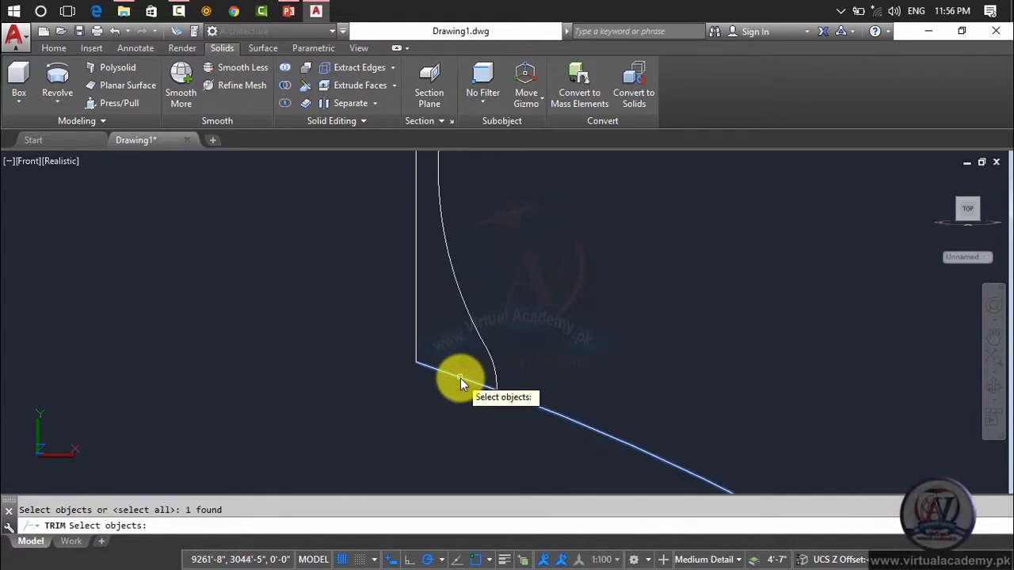
{"action": "key", "text": "Escape"}
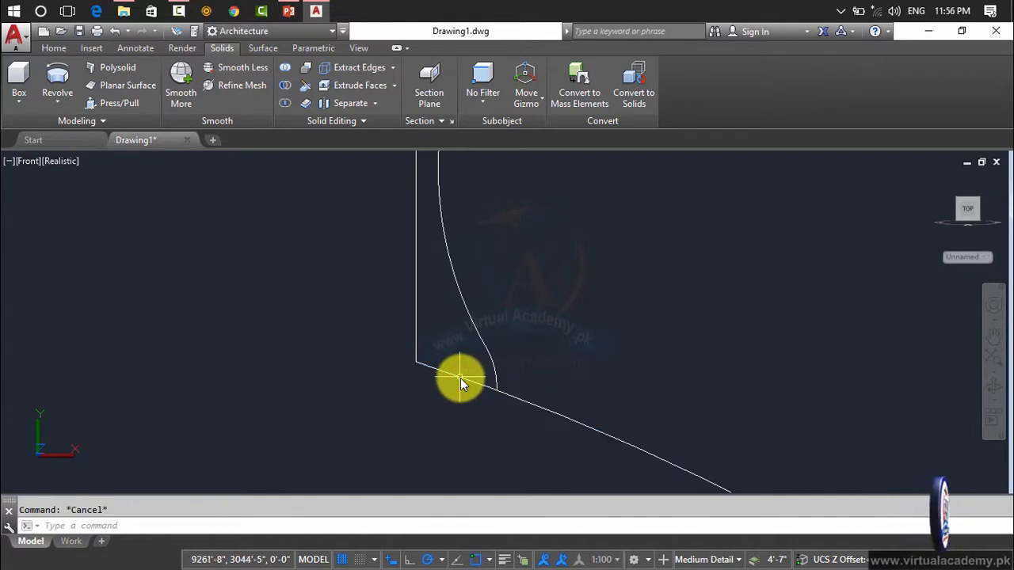
Step: Trim the large arc's upper end between the vertical line and the polyline's lower end
{"action": "type", "text": "tr"}
{"action": "key", "text": "Return"}
{"action": "left_click", "coordinate": [460, 378]}
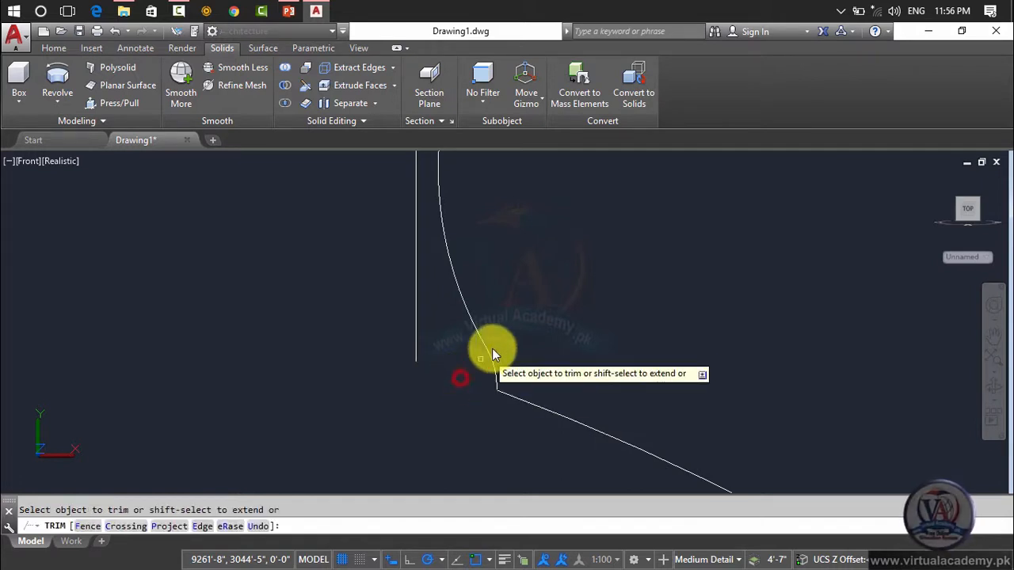
{"action": "key", "text": "Escape"}
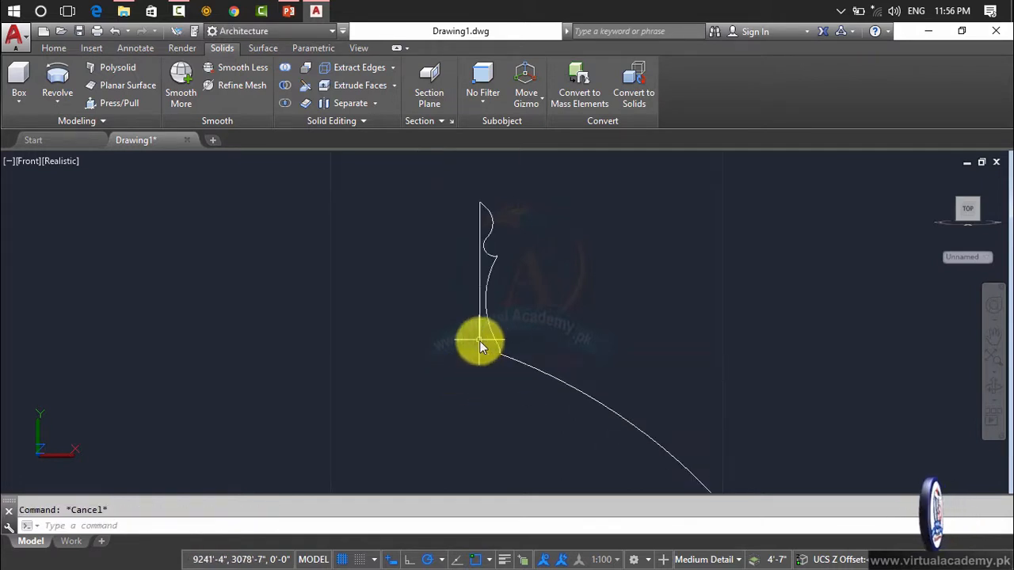
Step: Delete the short vertical line beside the polyline, leaving the wavy polyline and the large arc as an open profile
{"action": "left_click", "coordinate": [479, 341]}
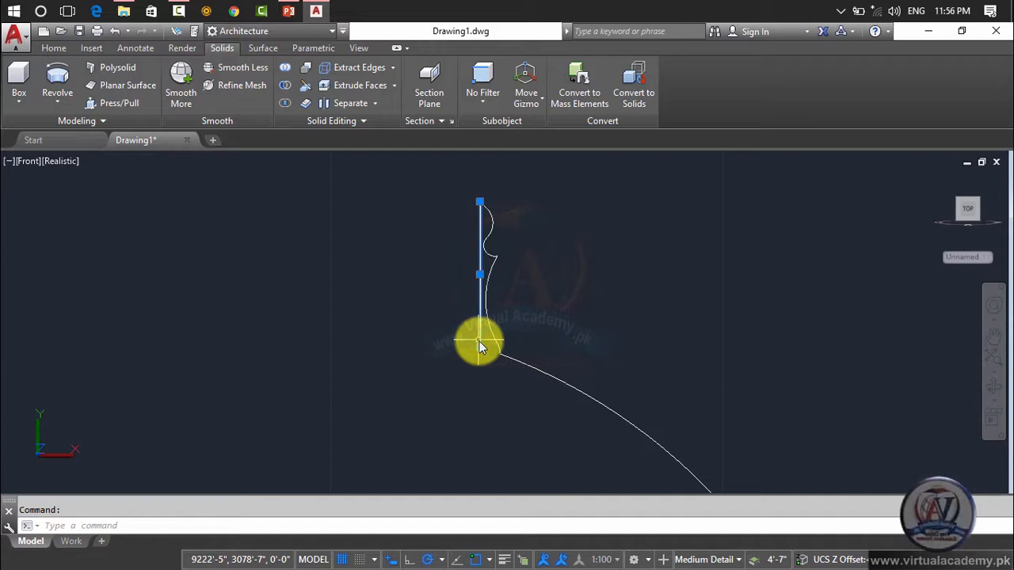
{"action": "key", "text": "Delete"}
{"action": "scroll", "coordinate": [479, 341], "scroll_direction": "up", "scroll_amount": 2}
{"action": "mouse_move", "coordinate": [479, 340]}
{"action": "middle_mouse_down"}
{"action": "mouse_move", "coordinate": [477, 181]}
{"action": "mouse_move", "coordinate": [474, 249]}
{"action": "middle_mouse_up"}
{"action": "scroll", "coordinate": [479, 182], "scroll_direction": "down", "scroll_amount": 2}
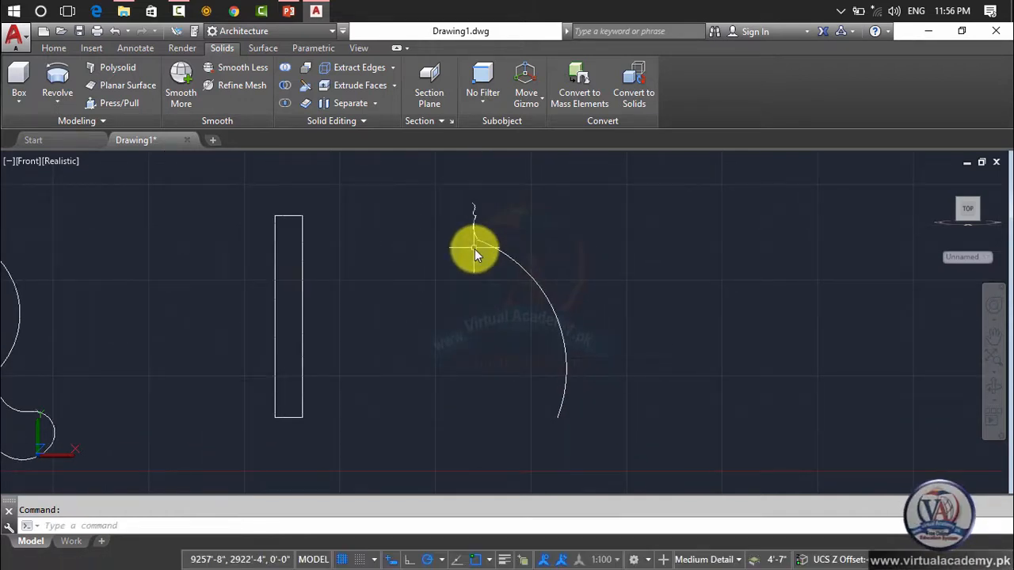
{"action": "middle_click_drag", "start_coordinate": [483, 250], "coordinate": [558, 244]}
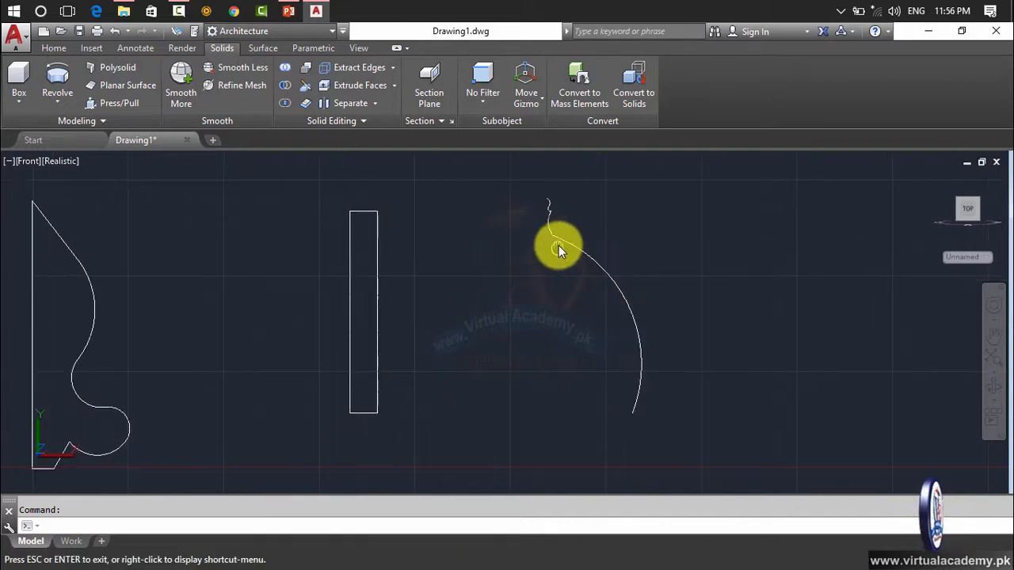
Step: Switch the viewport from the Front view to the SW Isometric view
{"action": "left_click", "coordinate": [50, 102]}
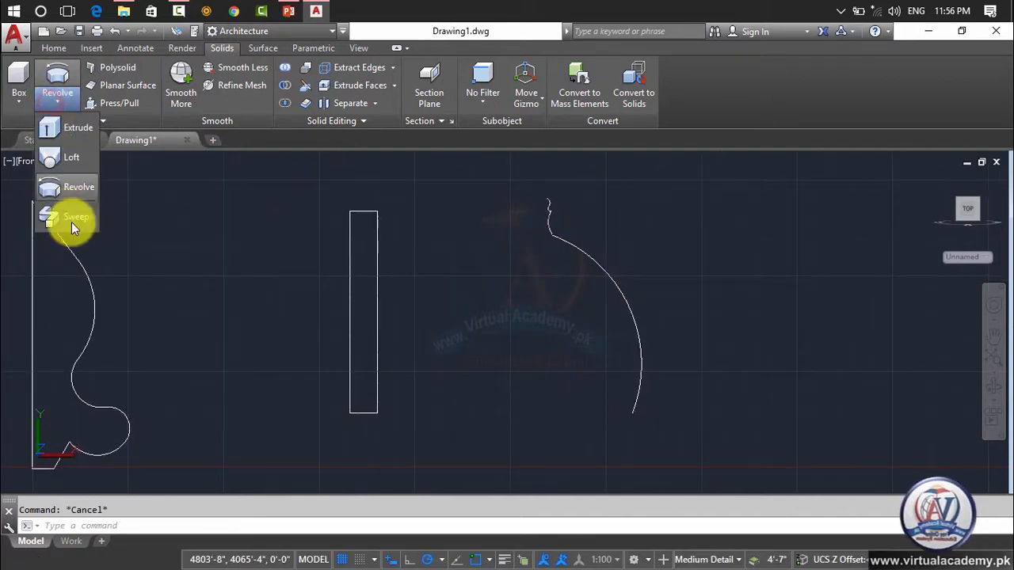
{"action": "left_click", "coordinate": [147, 167]}
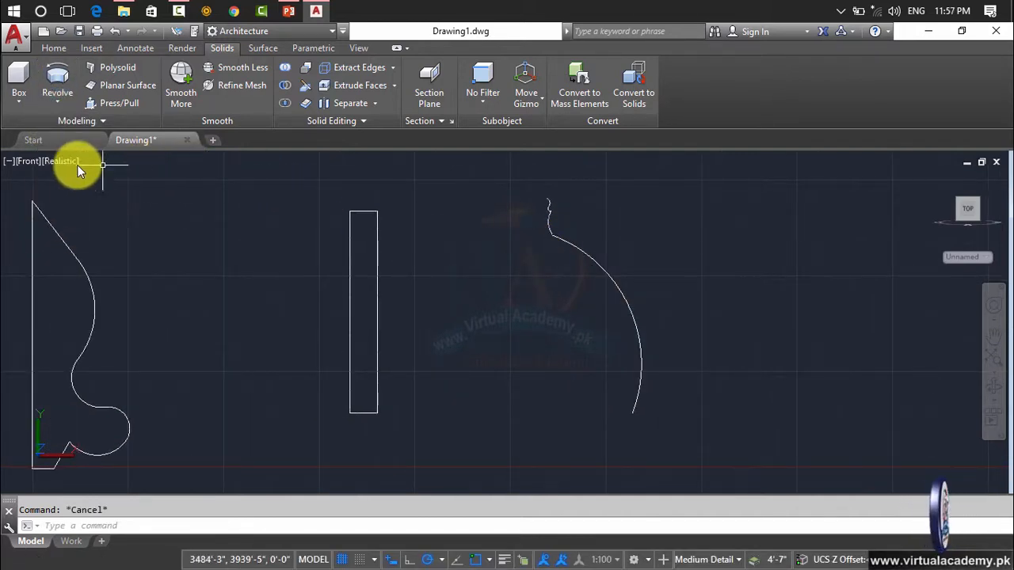
{"action": "left_click", "coordinate": [28, 161]}
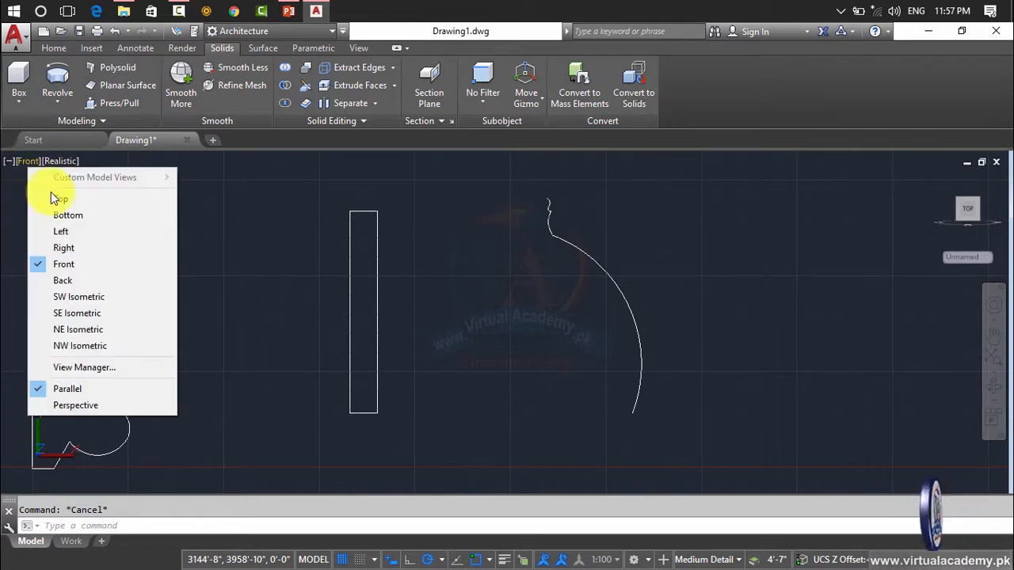
{"action": "left_click", "coordinate": [94, 298]}
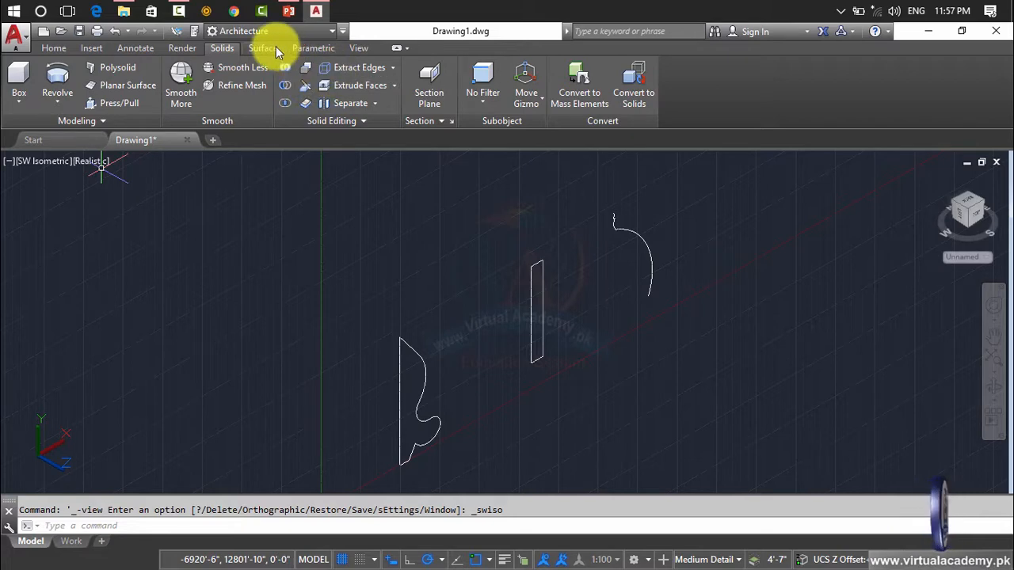
Step: Set the coordinate system to the Top UCS
{"action": "left_click", "coordinate": [360, 49]}
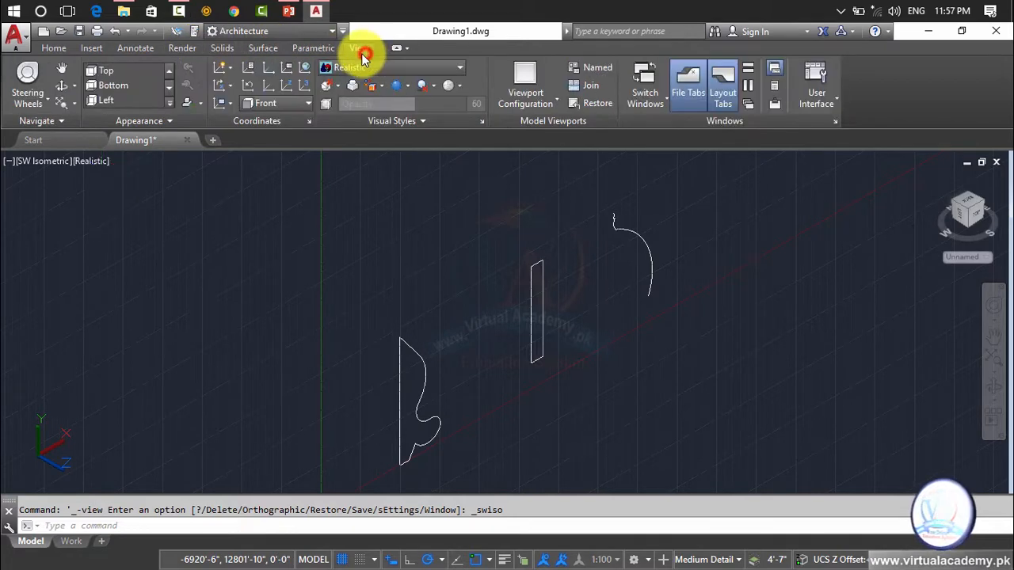
{"action": "left_click", "coordinate": [281, 107]}
{"action": "left_click", "coordinate": [277, 139]}
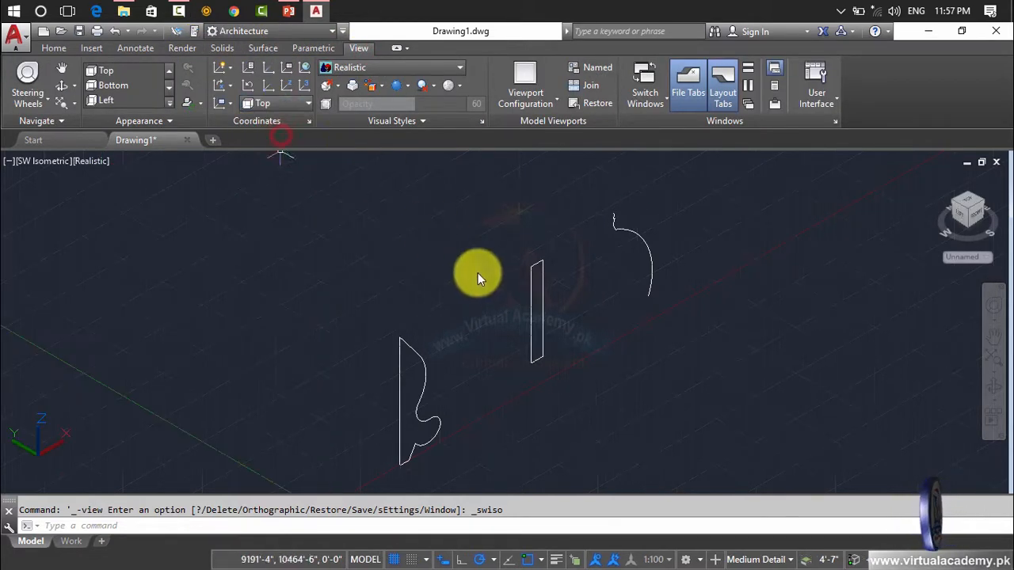
Step: Revolve the closed curved half-profile 360° about its straight vertical edge, from the upper end to the lower end
{"action": "scroll", "coordinate": [490, 284], "scroll_direction": "down", "scroll_amount": 4}
{"action": "middle_click_drag", "start_coordinate": [490, 283], "coordinate": [484, 230]}
{"action": "scroll", "coordinate": [469, 259], "scroll_direction": "up", "scroll_amount": 3}
{"action": "scroll", "coordinate": [450, 286], "scroll_direction": "up", "scroll_amount": 4}
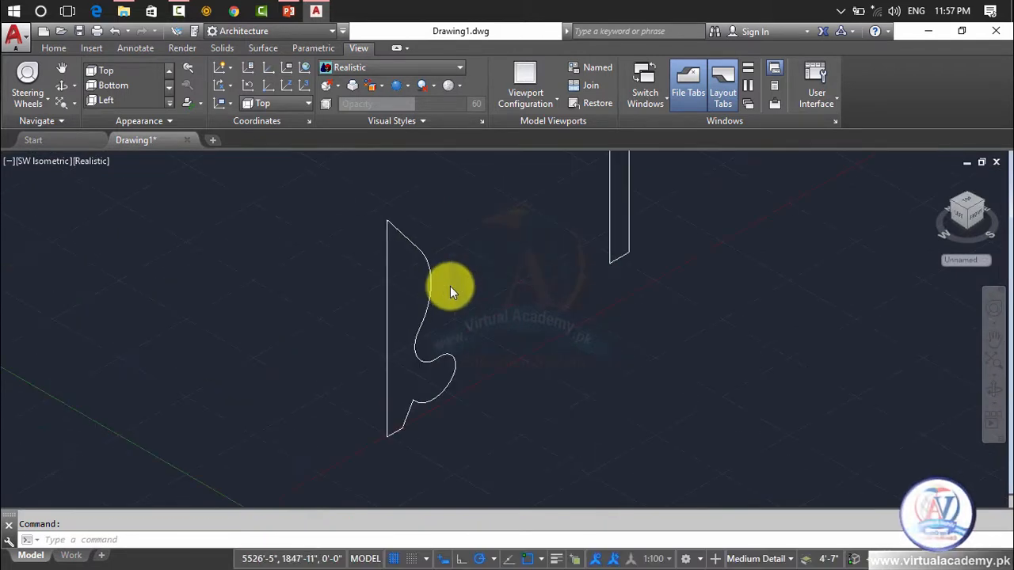
{"action": "key", "text": "Escape"}
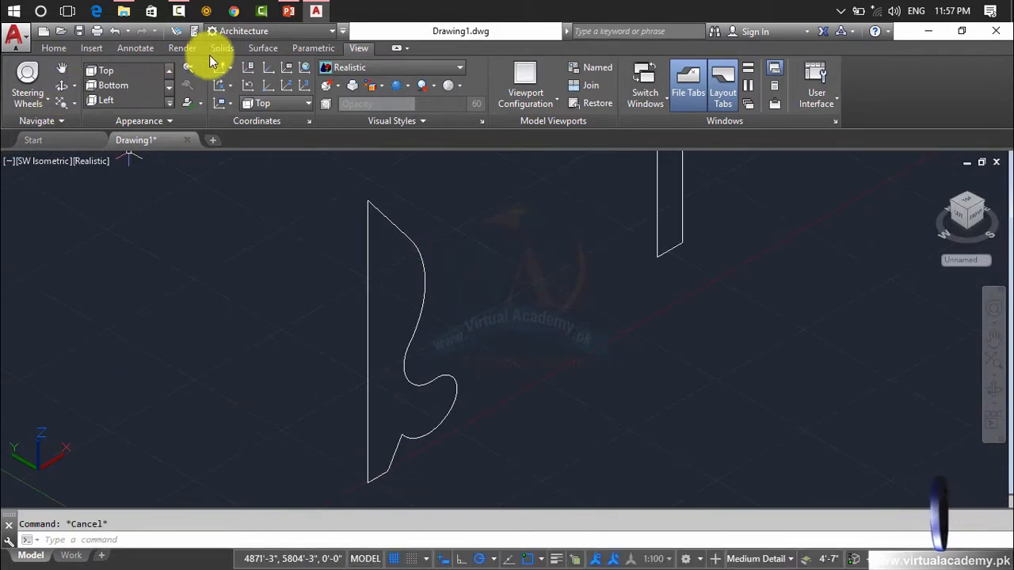
{"action": "left_click", "coordinate": [182, 49]}
{"action": "left_click", "coordinate": [222, 48]}
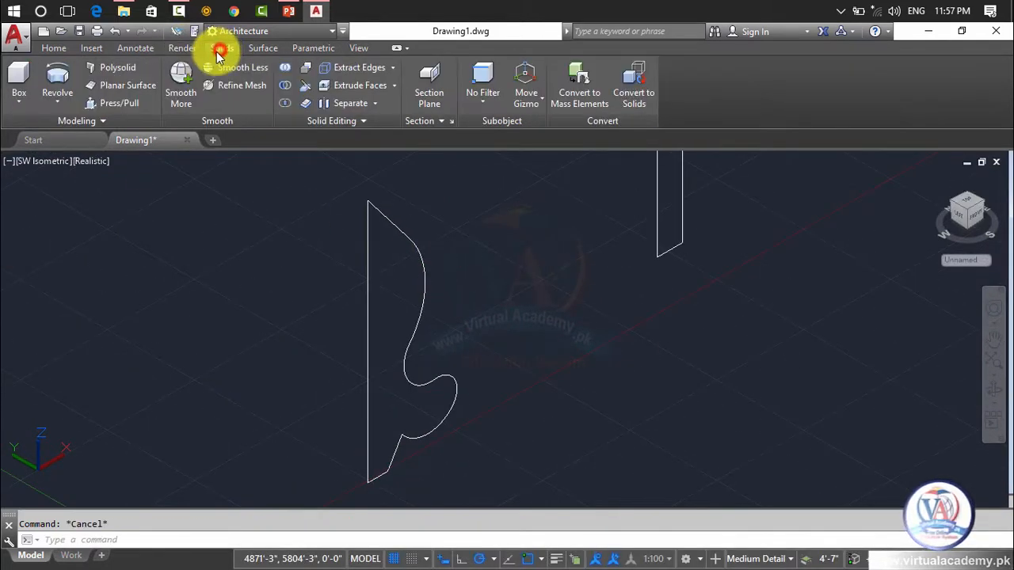
{"action": "left_click", "coordinate": [70, 101]}
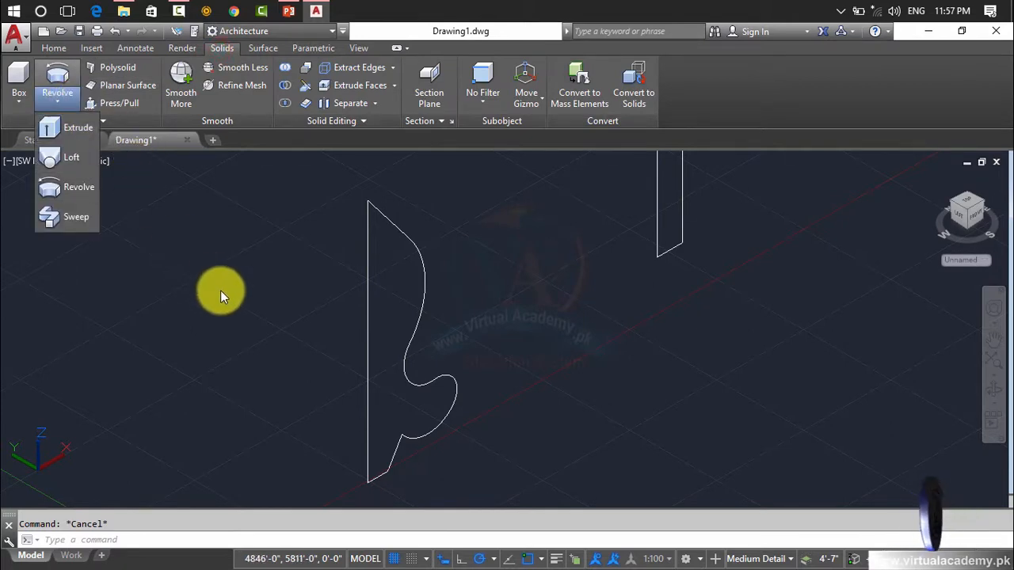
{"action": "left_click", "coordinate": [221, 289]}
{"action": "type", "text": "R"}
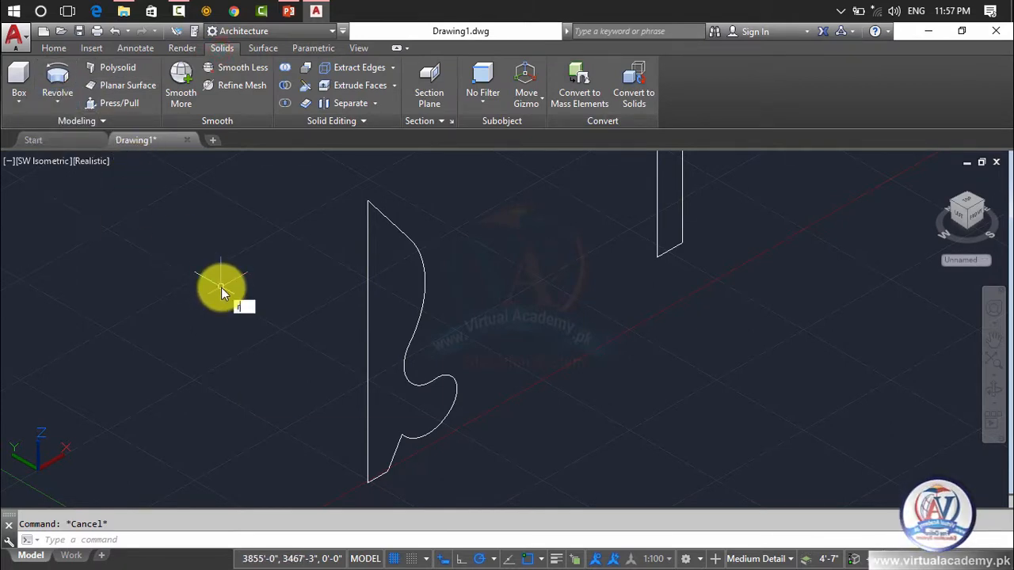
{"action": "type", "text": "E"}
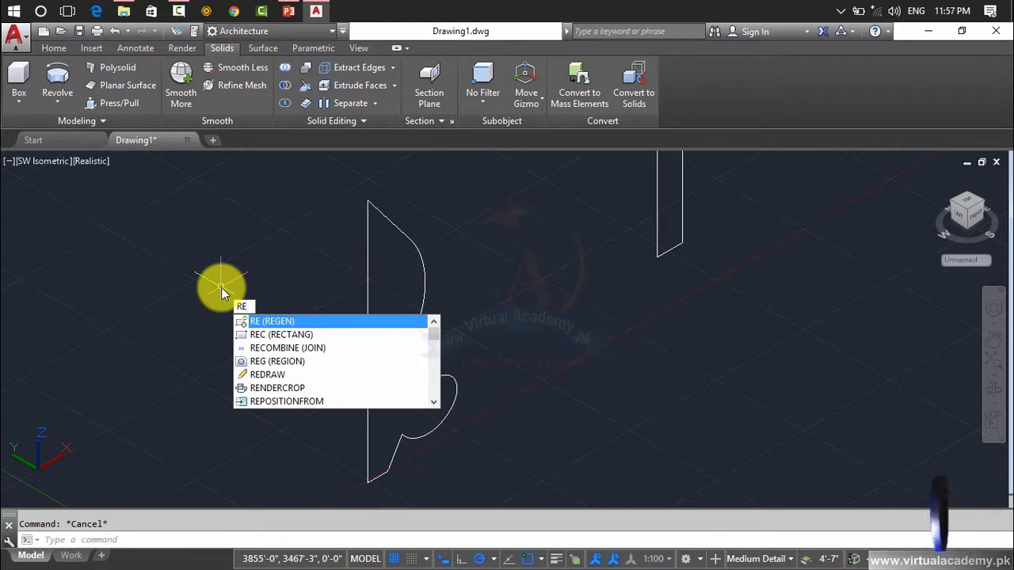
{"action": "type", "text": "V"}
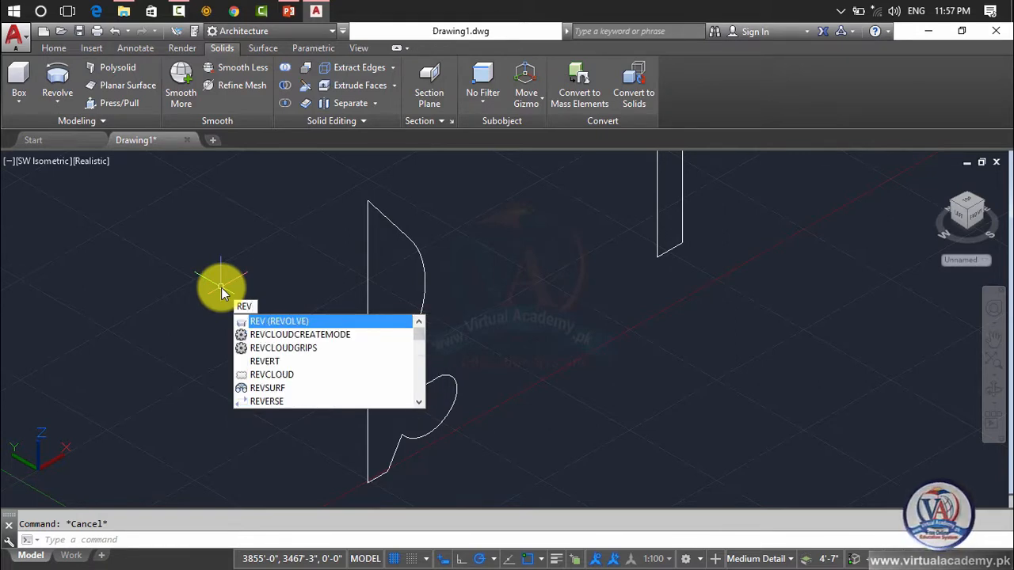
{"action": "left_click", "coordinate": [280, 320]}
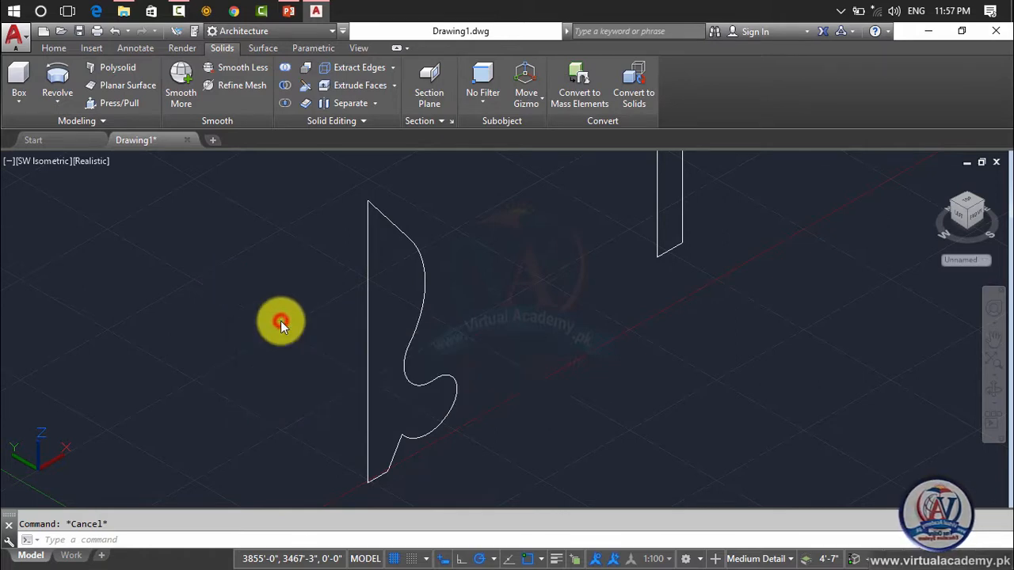
{"action": "left_click", "coordinate": [426, 294]}
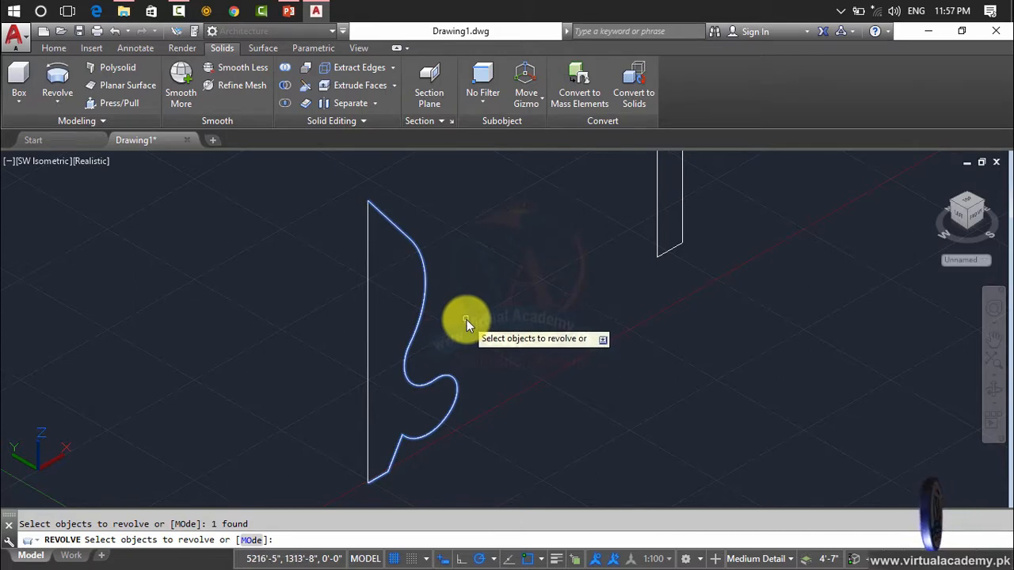
{"action": "key", "text": "Return"}
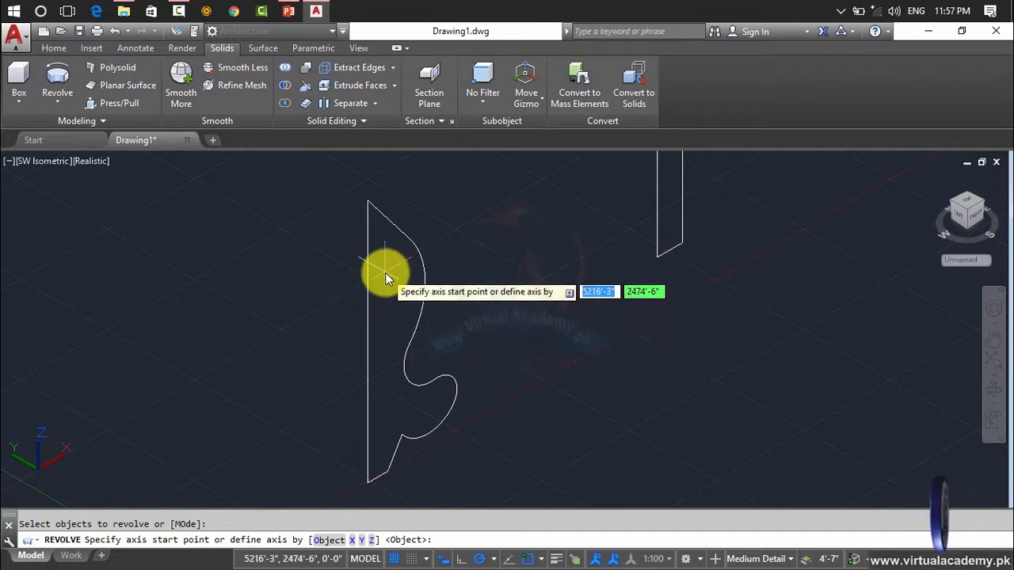
{"action": "left_click", "coordinate": [368, 203]}
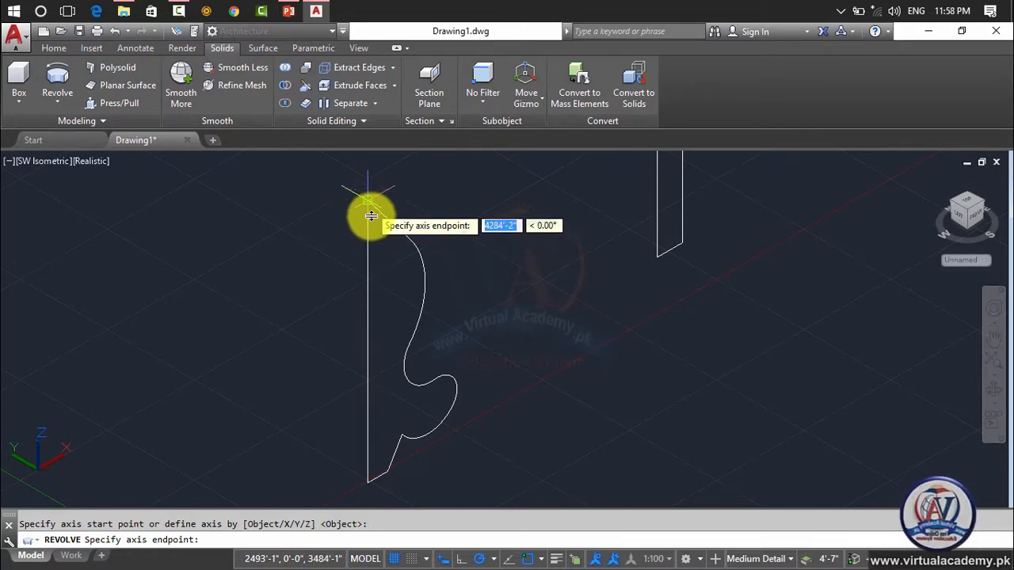
{"action": "left_click", "coordinate": [372, 485]}
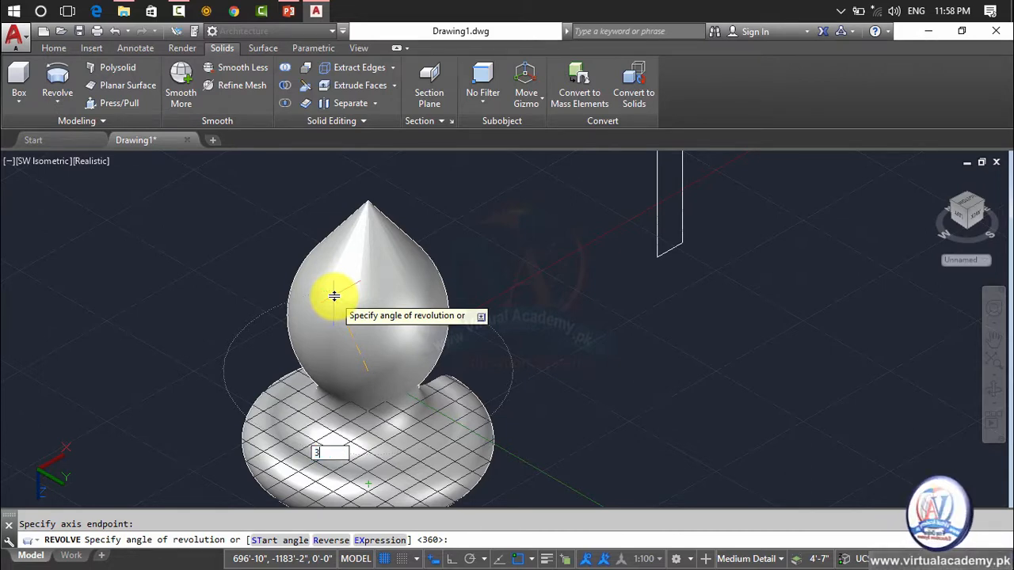
{"action": "key", "text": "Return"}
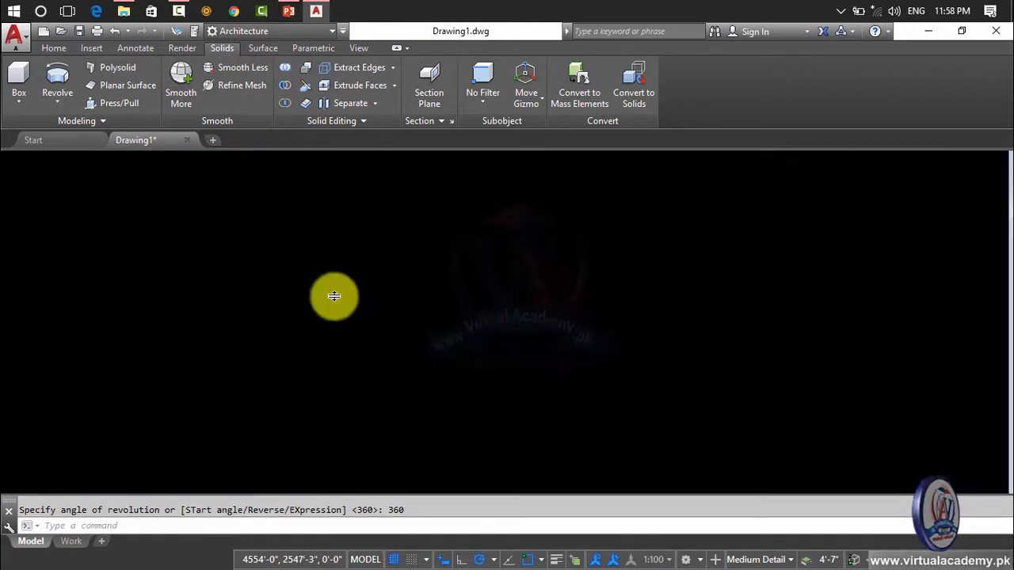
Step: Try to revolve the tall narrow rectangle 360° about an axis through two freely picked points between it and the dome outline
{"action": "scroll", "coordinate": [335, 364], "scroll_direction": "down", "scroll_amount": 5}
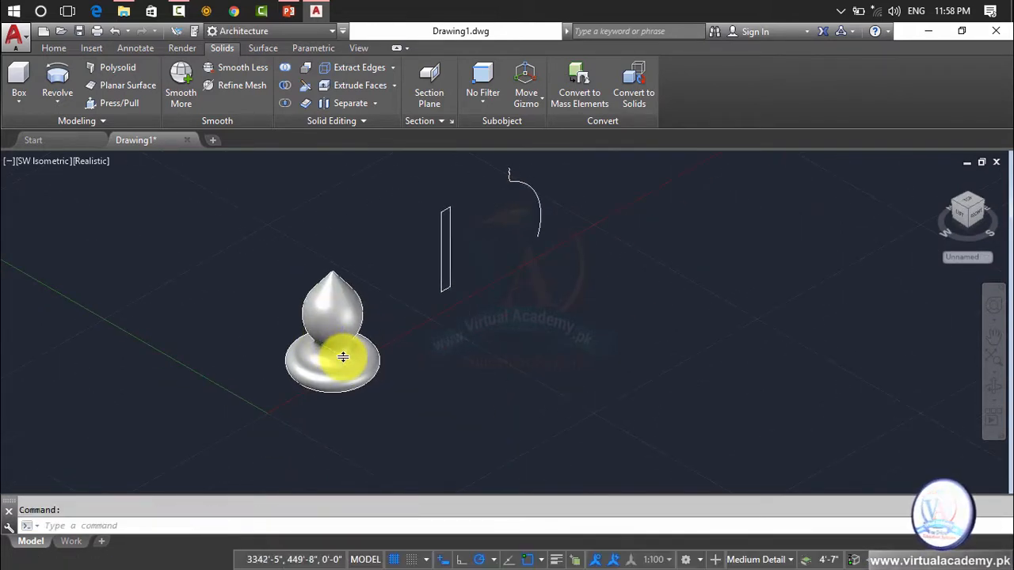
{"action": "scroll", "coordinate": [332, 350], "scroll_direction": "up", "scroll_amount": 2}
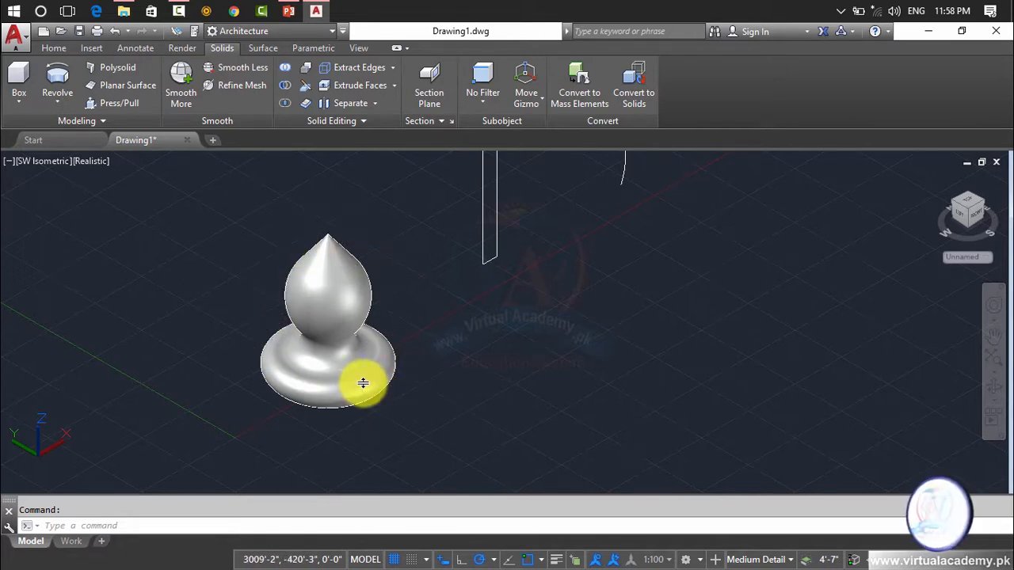
{"action": "middle_click_drag", "start_coordinate": [361, 382], "coordinate": [289, 402]}
{"action": "scroll", "coordinate": [328, 359], "scroll_direction": "down", "scroll_amount": 2}
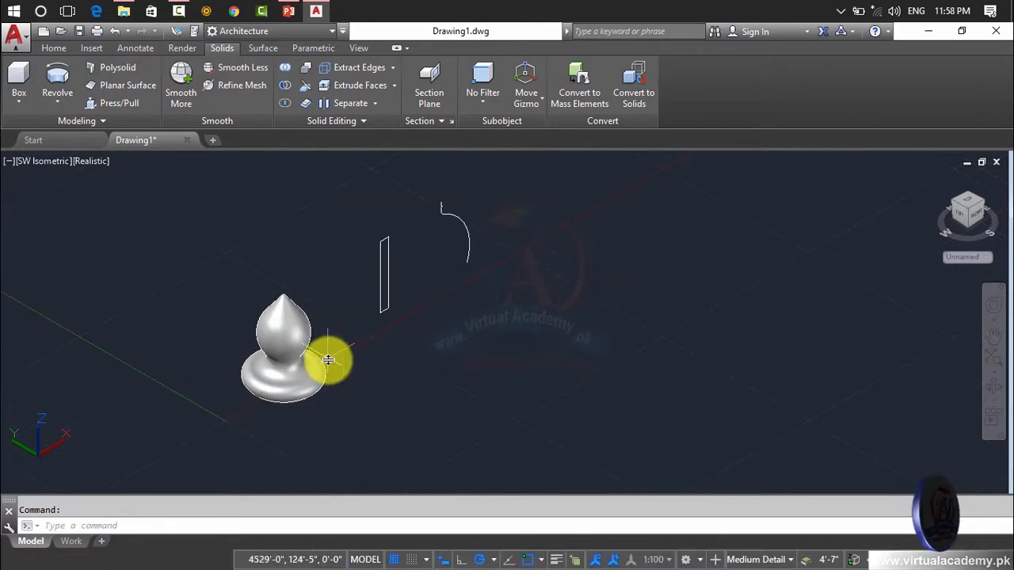
{"action": "middle_click_drag", "start_coordinate": [328, 359], "coordinate": [272, 387]}
{"action": "scroll", "coordinate": [336, 295], "scroll_direction": "up", "scroll_amount": 3}
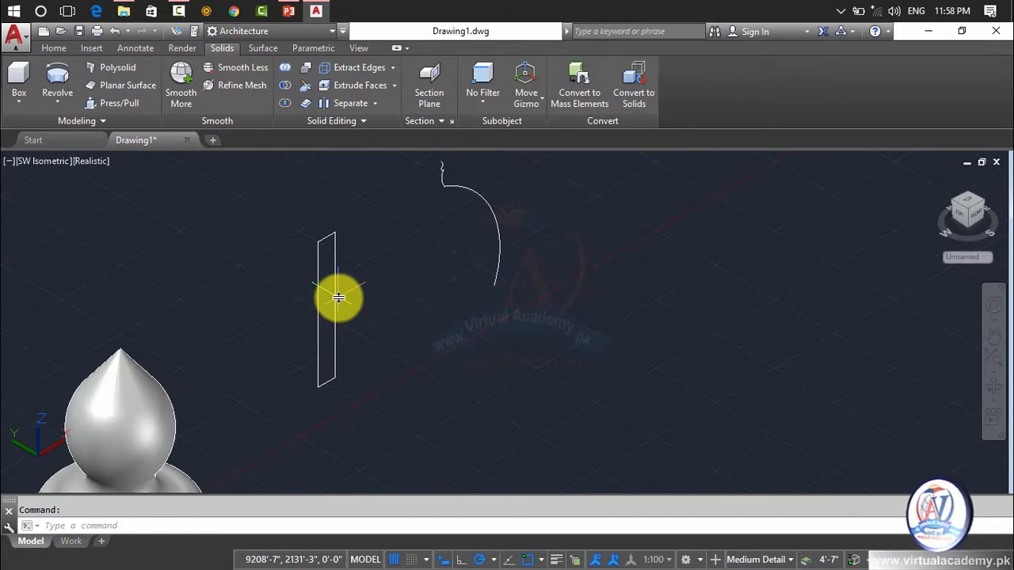
{"action": "type", "text": "REV"}
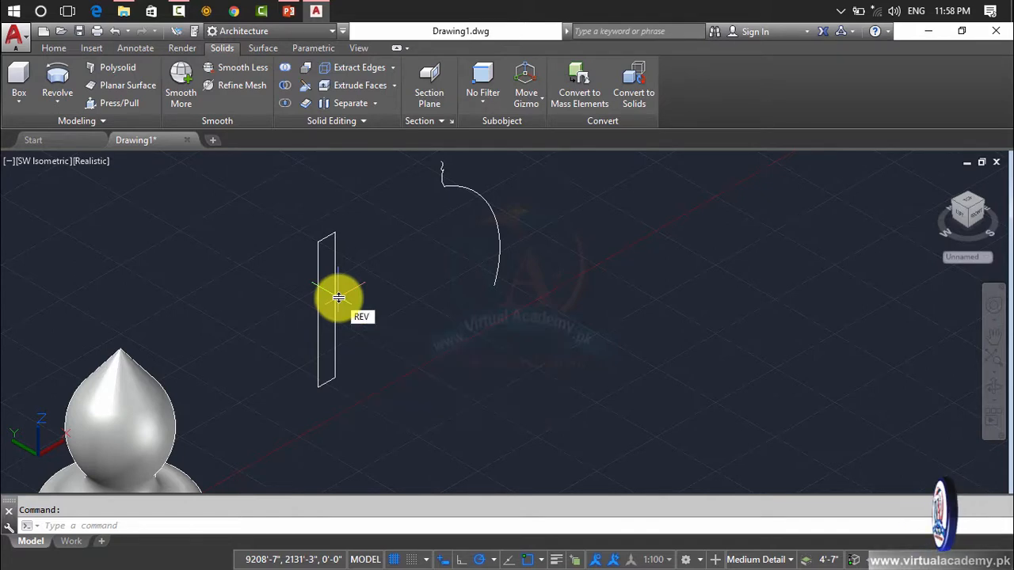
{"action": "key", "text": "Return"}
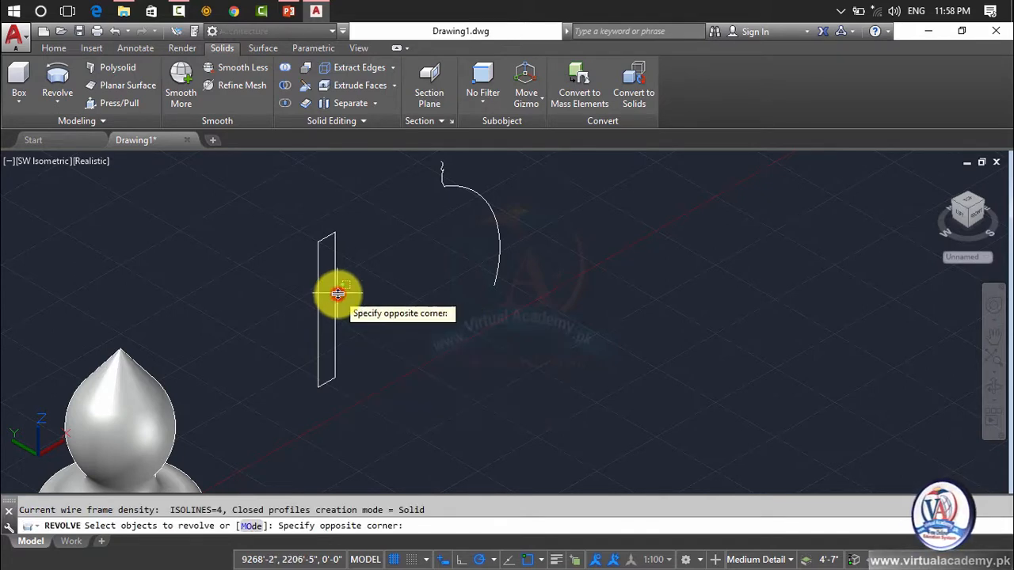
{"action": "left_click", "coordinate": [326, 292]}
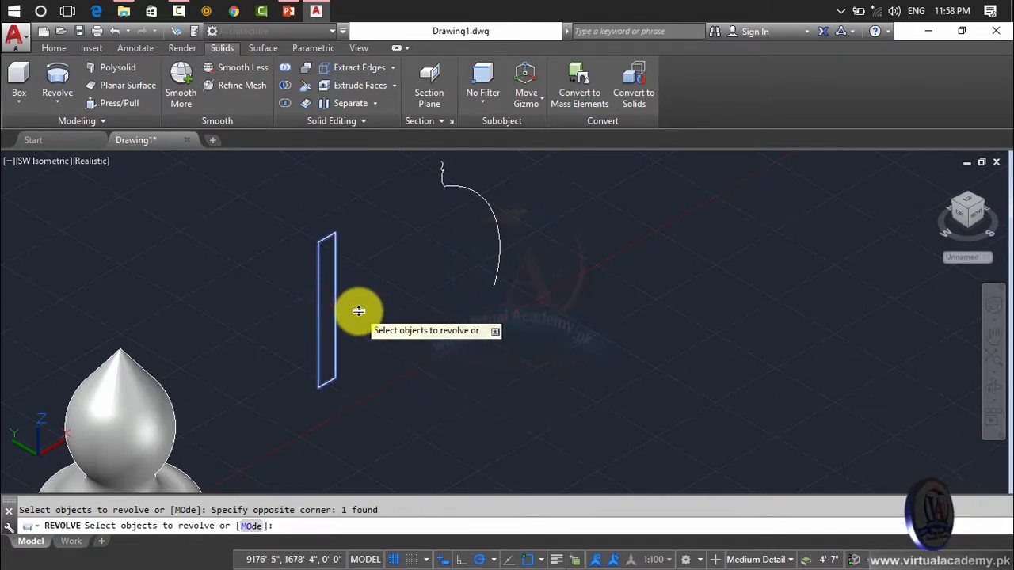
{"action": "key", "text": "Return"}
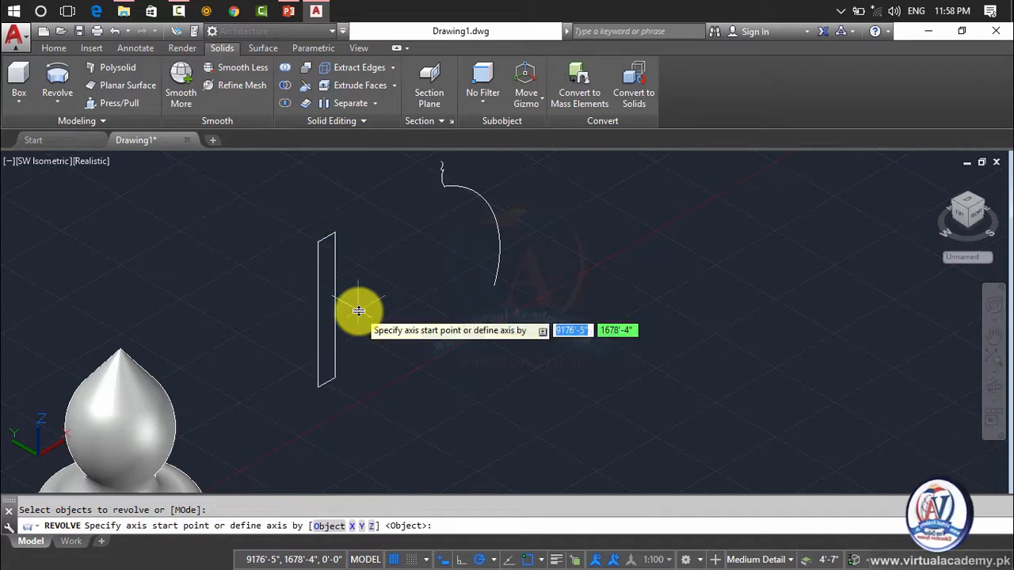
{"action": "left_click", "coordinate": [381, 229]}
{"action": "left_click", "coordinate": [384, 383]}
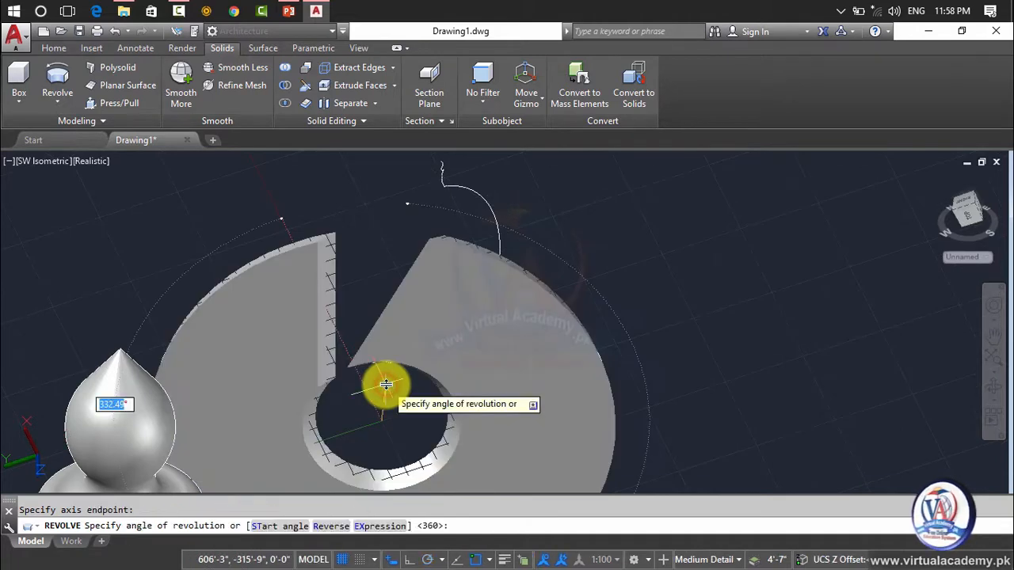
{"action": "middle_click_drag", "start_coordinate": [388, 379], "coordinate": [448, 251]}
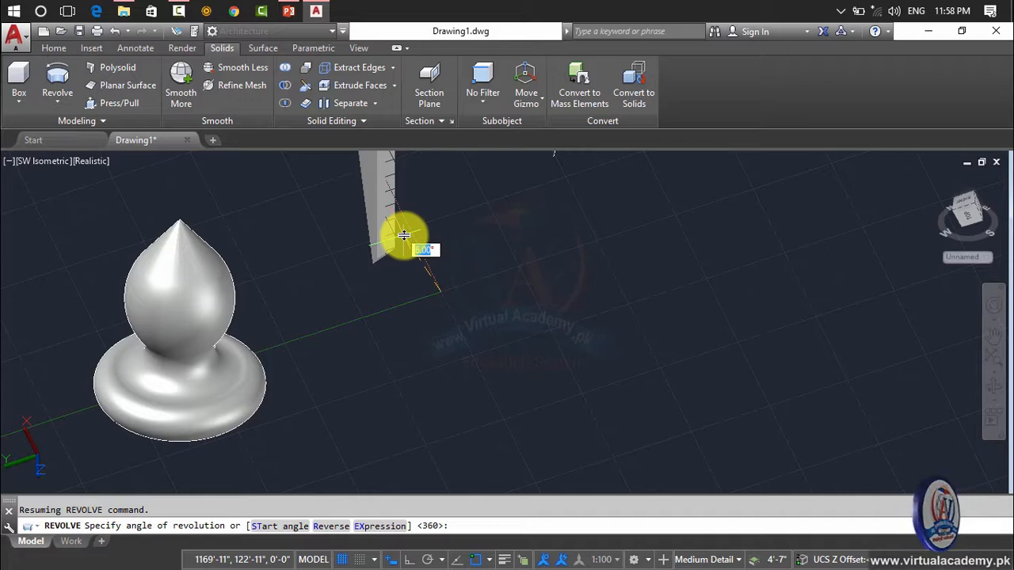
{"action": "key", "text": "Return"}
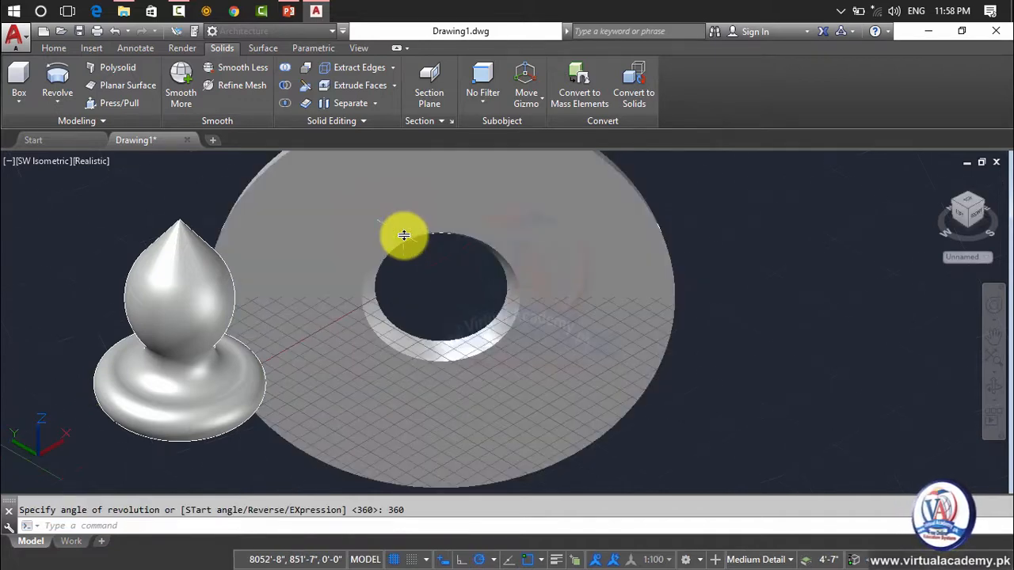
Step: Undo the rectangle's revolve
{"action": "scroll", "coordinate": [403, 234], "scroll_direction": "down", "scroll_amount": 5}
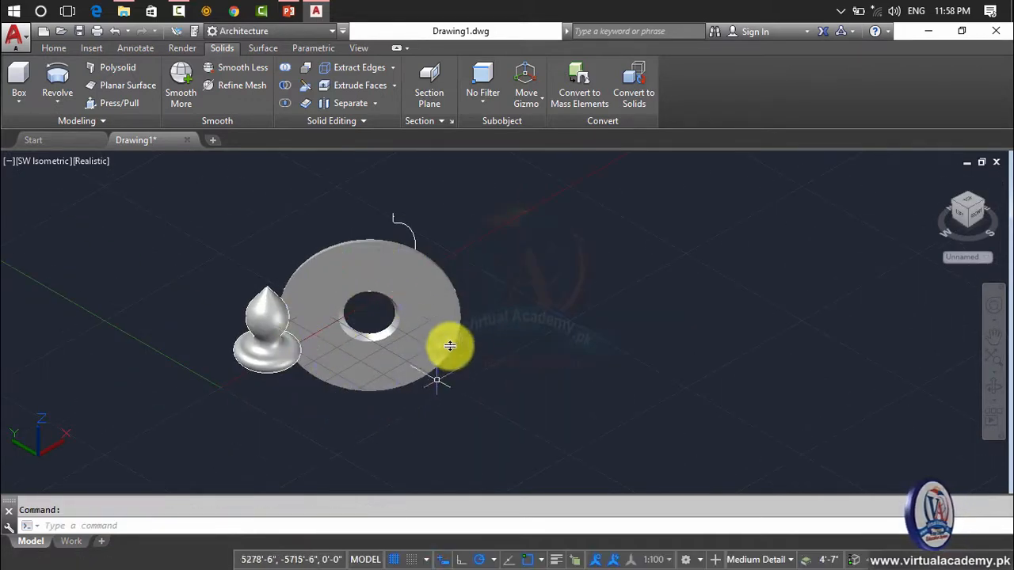
{"action": "left_click", "coordinate": [426, 291]}
{"action": "key", "text": "ctrl+z"}
{"action": "key", "text": "ctrl+z"}
{"action": "key", "text": "ctrl+z"}
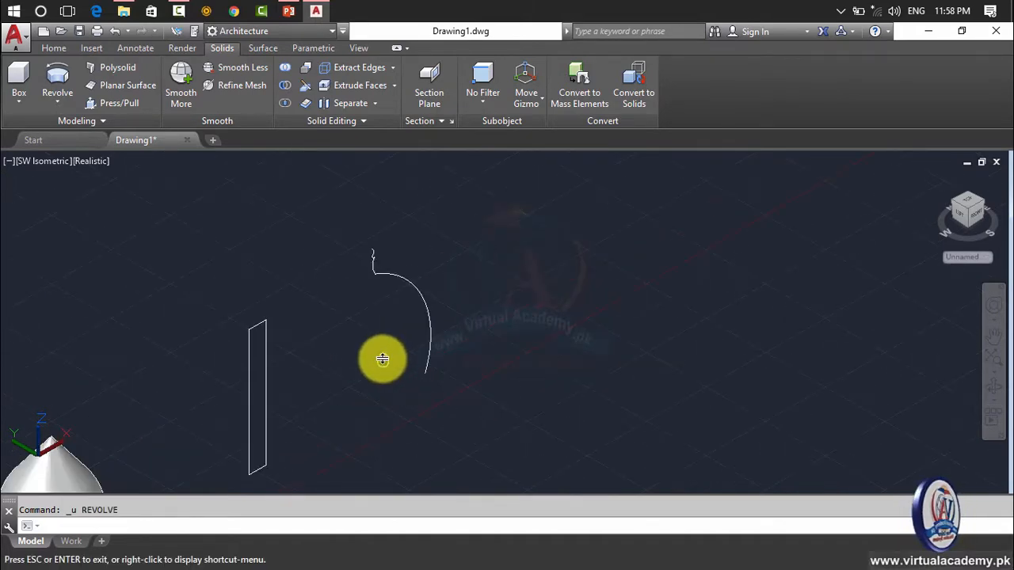
Step: Revolve the wavy polyline and large arc together 360° about an axis from the polyline's upper end to a point below, and inspect the result
{"action": "scroll", "coordinate": [391, 287], "scroll_direction": "up", "scroll_amount": 2}
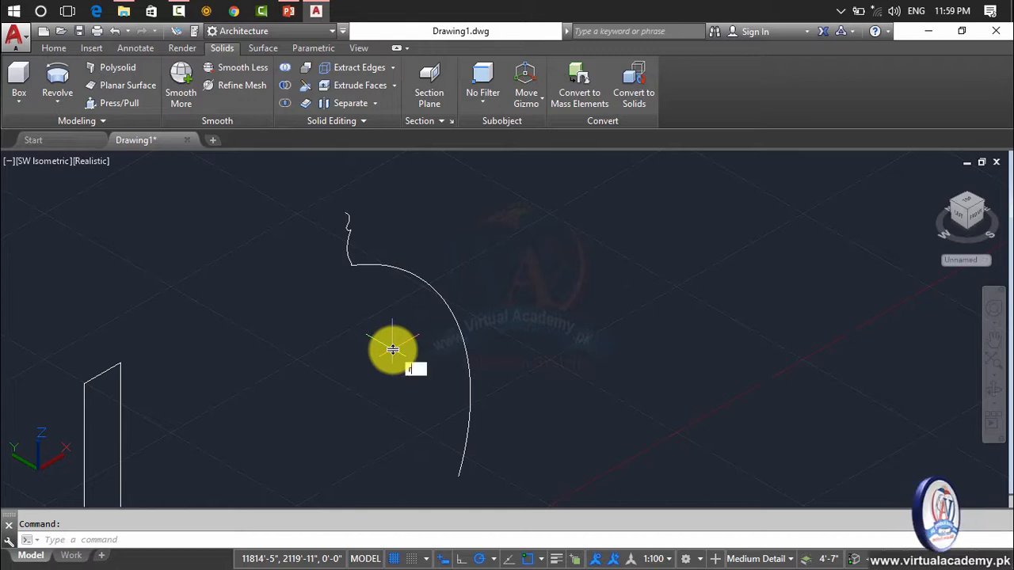
{"action": "type", "text": "ev"}
{"action": "key", "text": "Return"}
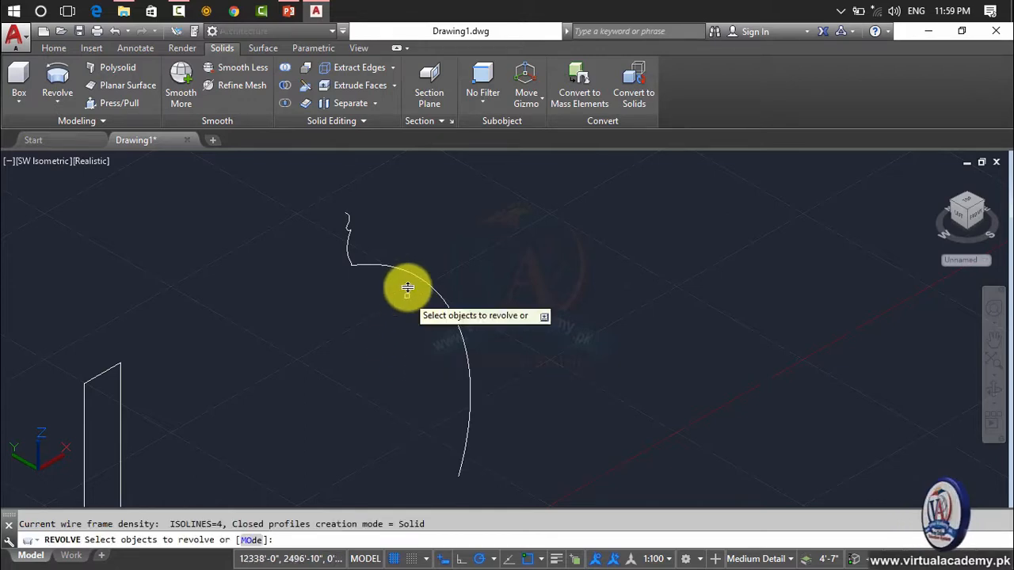
{"action": "left_click", "coordinate": [468, 194]}
{"action": "left_click", "coordinate": [319, 344]}
{"action": "right_click", "coordinate": [502, 324]}
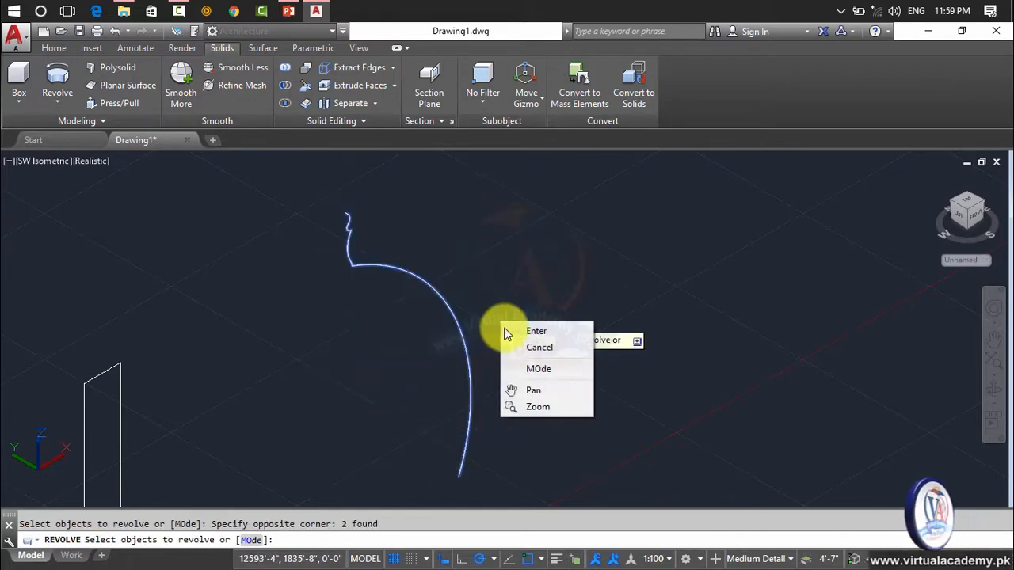
{"action": "left_click", "coordinate": [507, 331]}
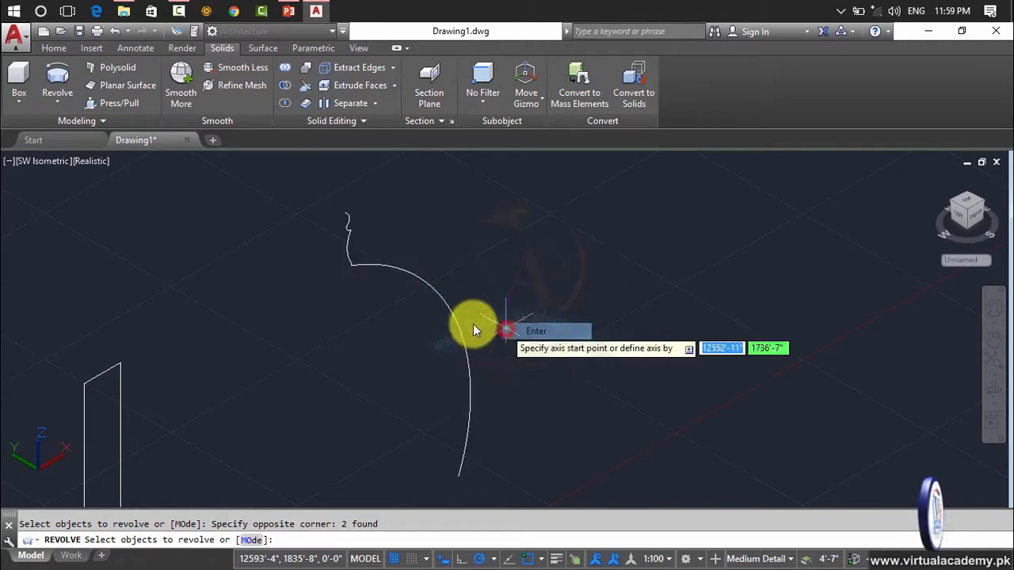
{"action": "left_click", "coordinate": [341, 216]}
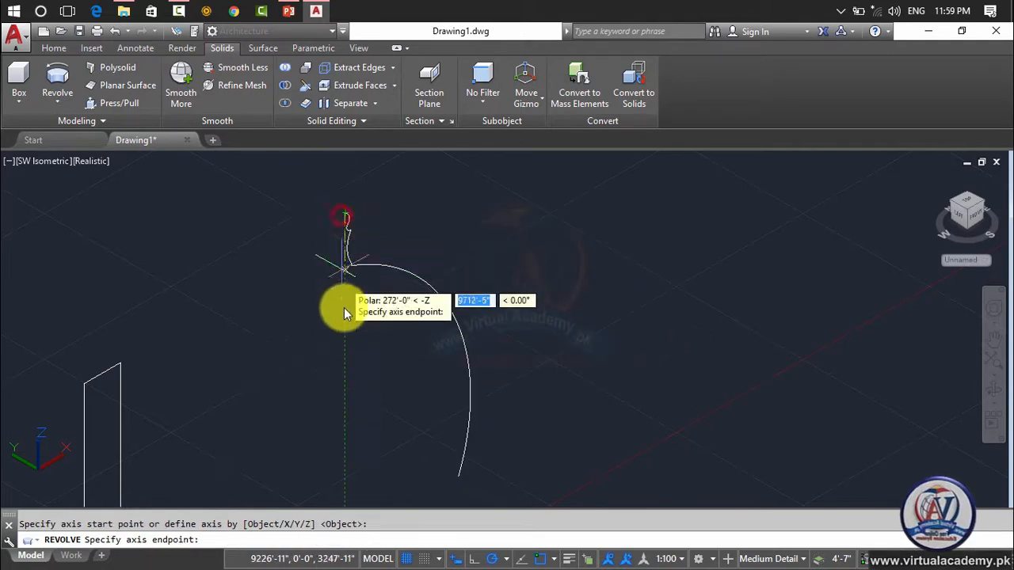
{"action": "left_click", "coordinate": [350, 487]}
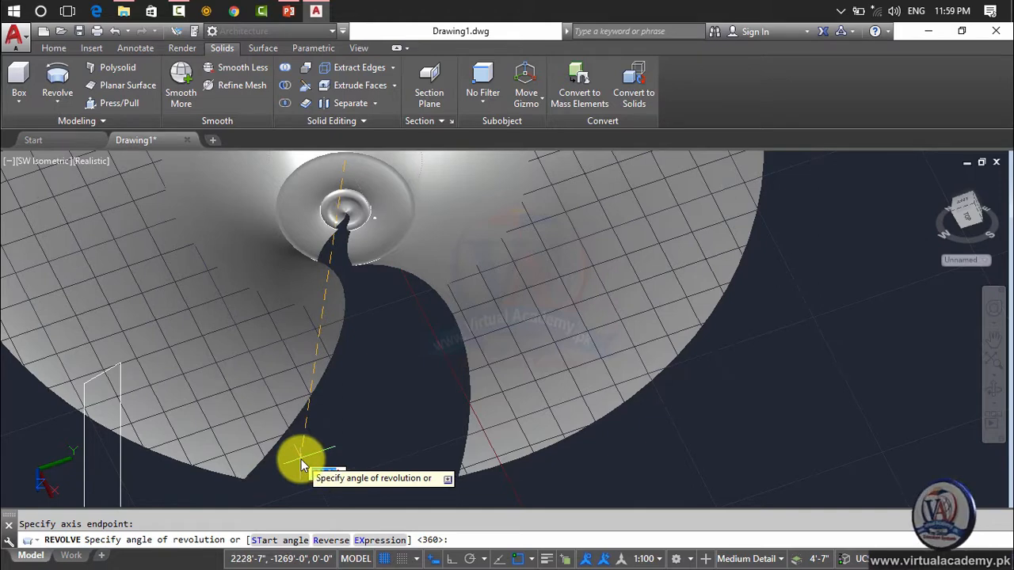
{"action": "key", "text": "Return"}
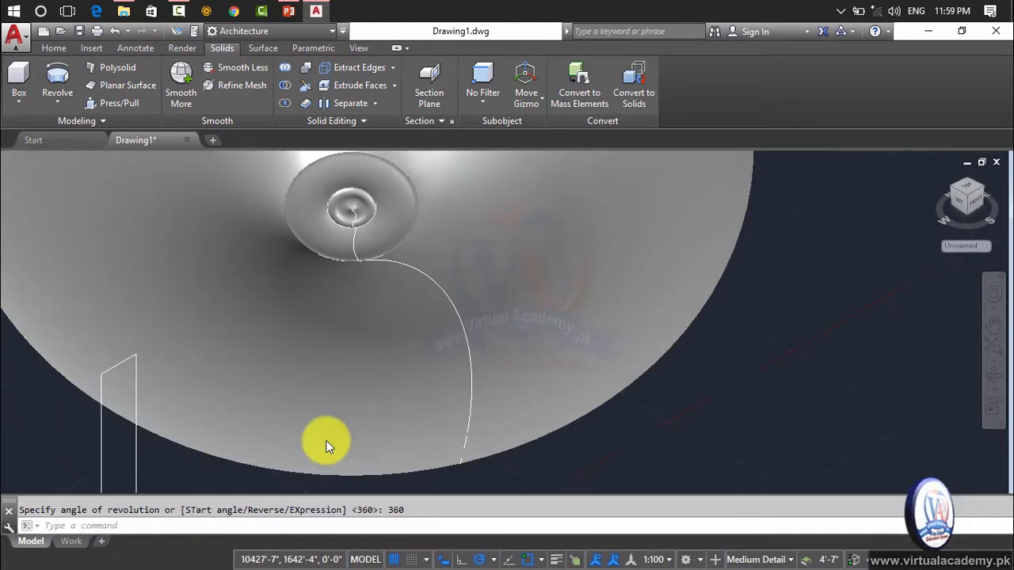
{"action": "scroll", "coordinate": [328, 441], "scroll_direction": "down", "scroll_amount": 5}
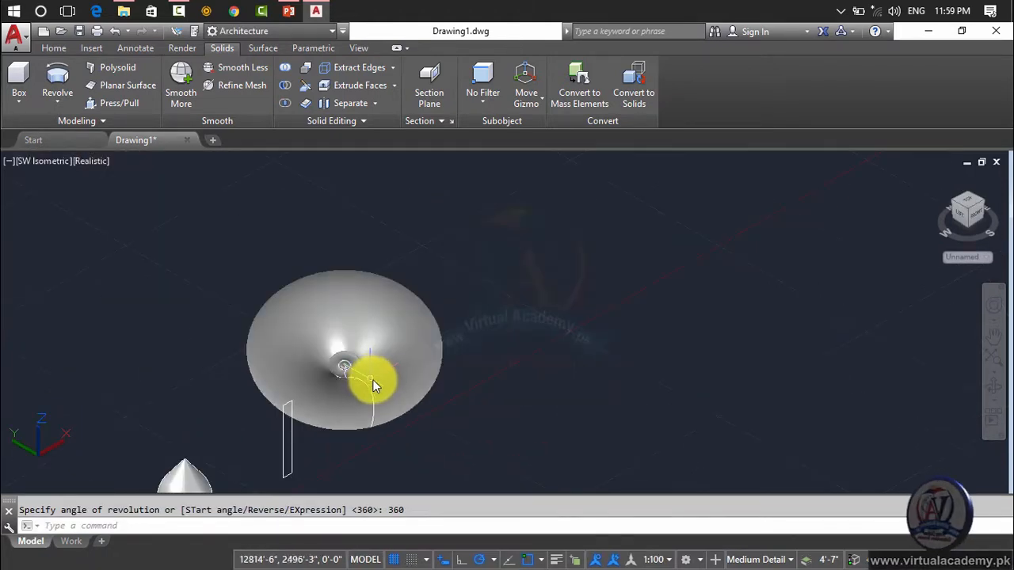
{"action": "middle_click_drag", "start_coordinate": [369, 376], "coordinate": [166, 386], "text": "shift"}
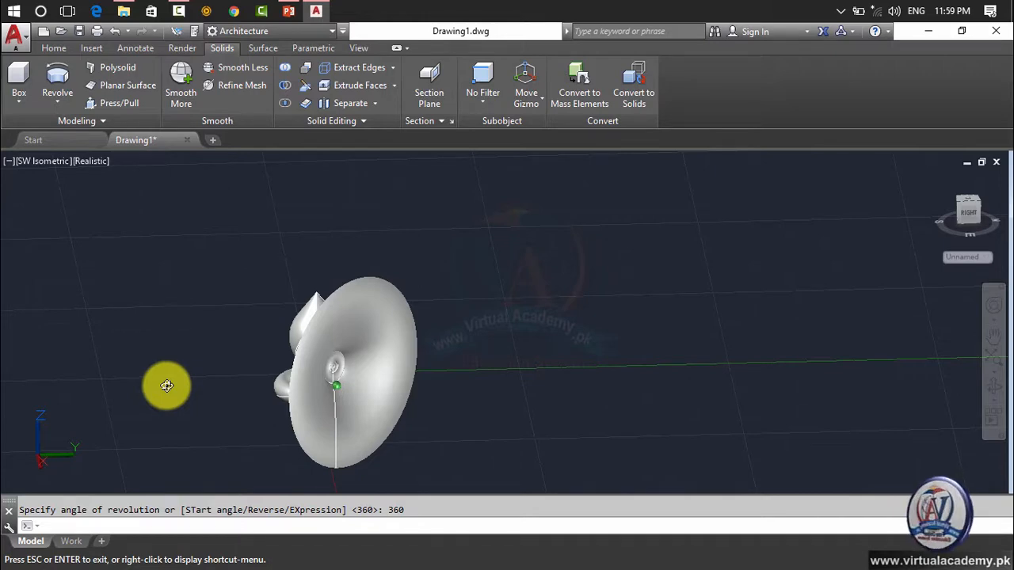
Step: Undo the 360° revolve of the wavy polyline and large arc
{"action": "key", "text": "ctrl+z"}
{"action": "key", "text": "ctrl+z"}
{"action": "key", "text": "ctrl+z"}
{"action": "key", "text": "ctrl+z"}
{"action": "key", "text": "ctrl+z"}
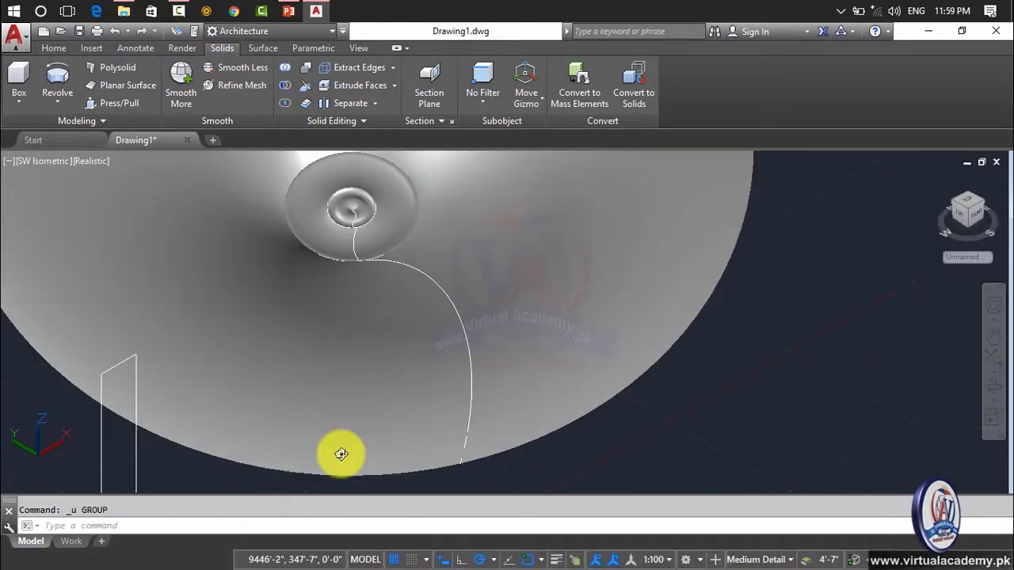
{"action": "scroll", "coordinate": [436, 249], "scroll_direction": "up", "scroll_amount": 8}
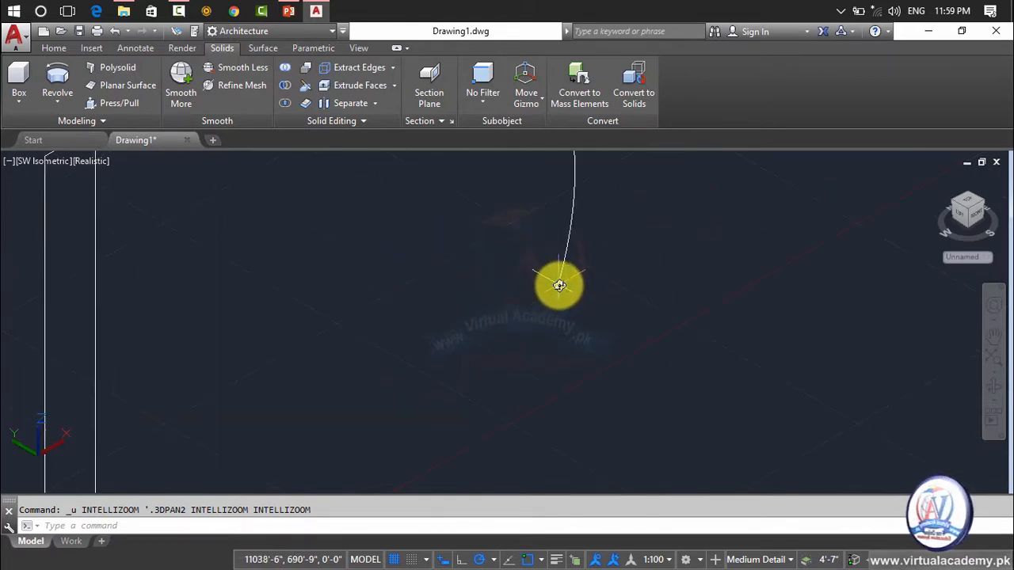
{"action": "scroll", "coordinate": [515, 284], "scroll_direction": "down", "scroll_amount": 8}
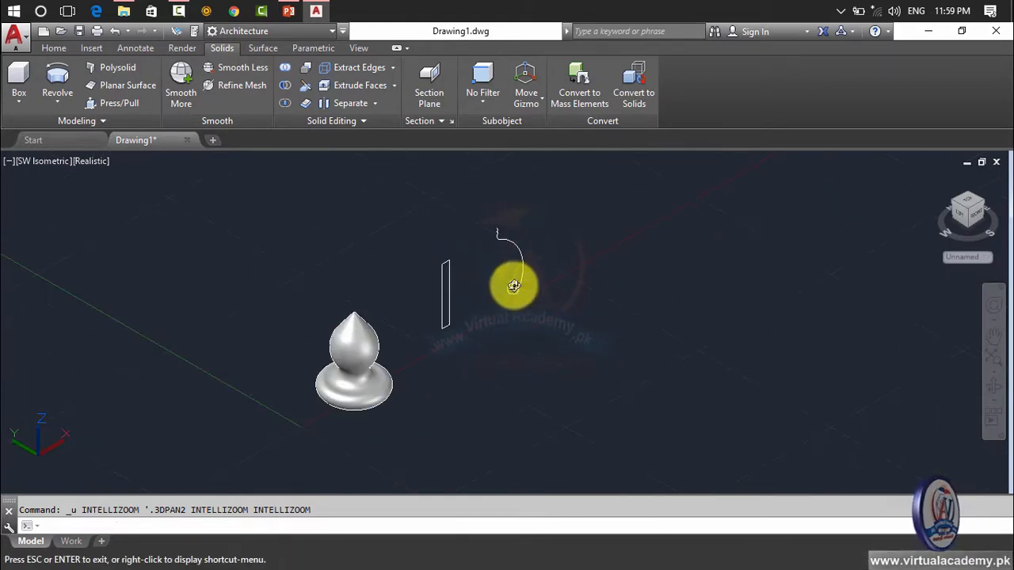
Step: Draw a line from the large arc's lower end inward to a free point beneath the dome outline
{"action": "scroll", "coordinate": [500, 311], "scroll_direction": "up", "scroll_amount": 8}
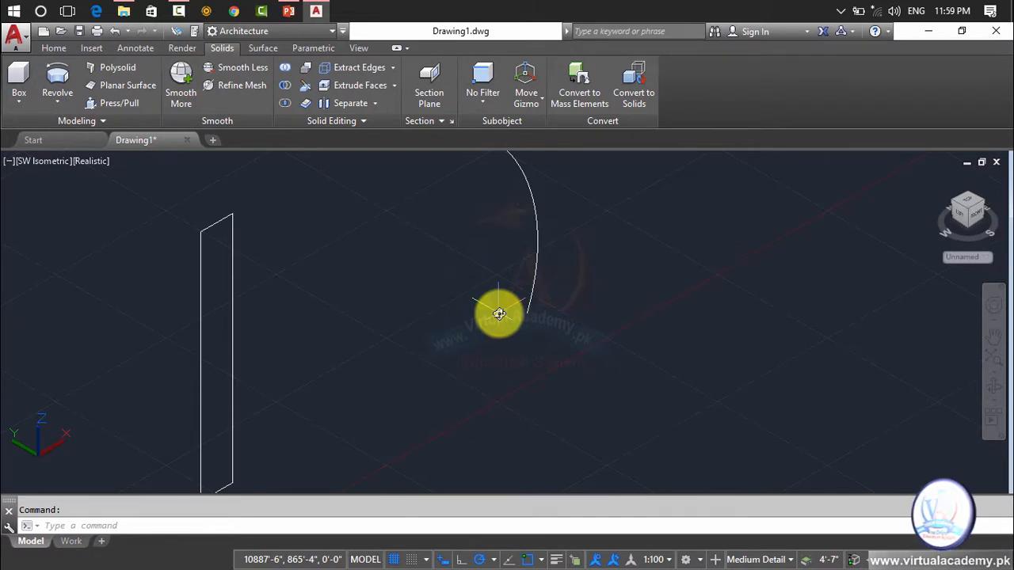
{"action": "type", "text": "l"}
{"action": "key", "text": "Return"}
{"action": "left_click", "coordinate": [526, 311]}
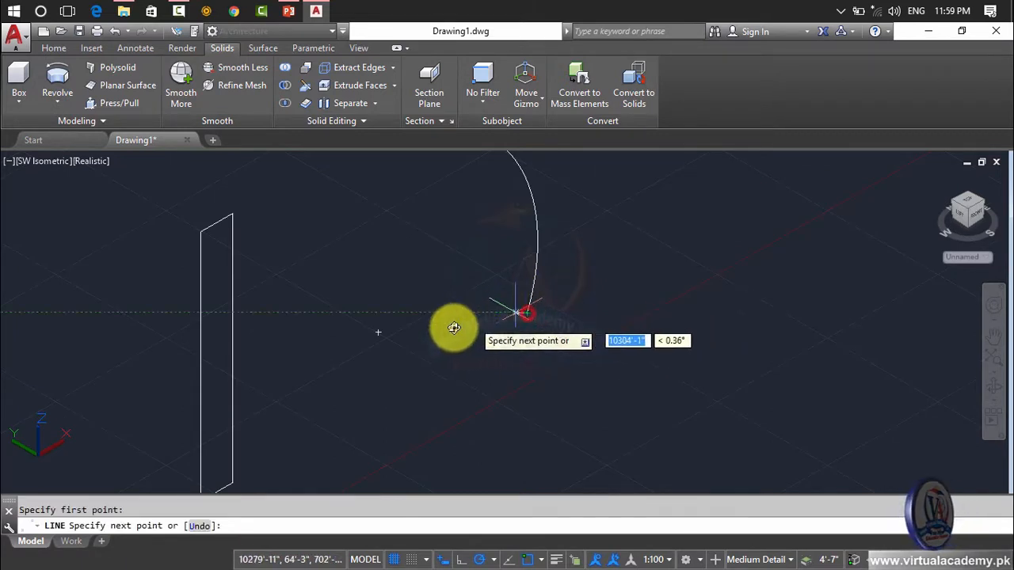
{"action": "left_click", "coordinate": [381, 334]}
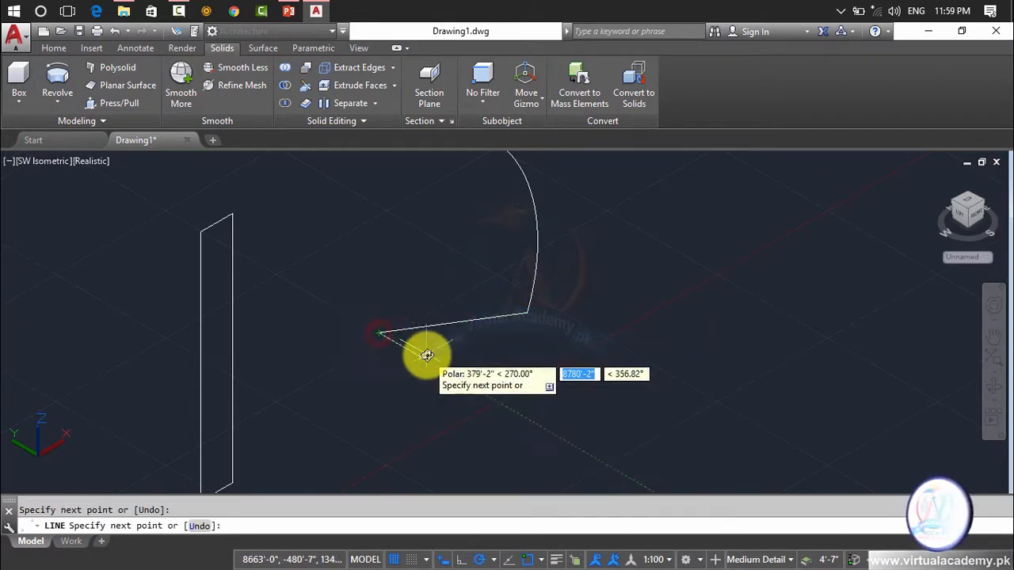
{"action": "key", "text": "Return"}
{"action": "middle_click_drag", "start_coordinate": [425, 355], "coordinate": [437, 379], "text": "shift"}
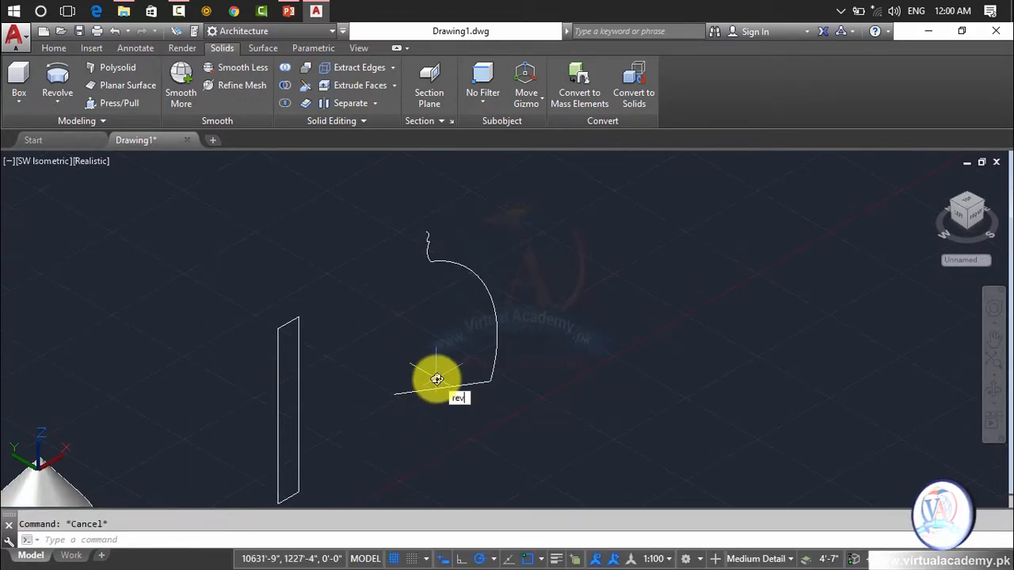
Step: Revolve the wavy polyline, large arc and base line together 360° about an axis running upward from the base line's free end
{"action": "type", "text": "rev"}
{"action": "key", "text": "Return"}
{"action": "left_click", "coordinate": [543, 199]}
{"action": "left_click", "coordinate": [392, 440]}
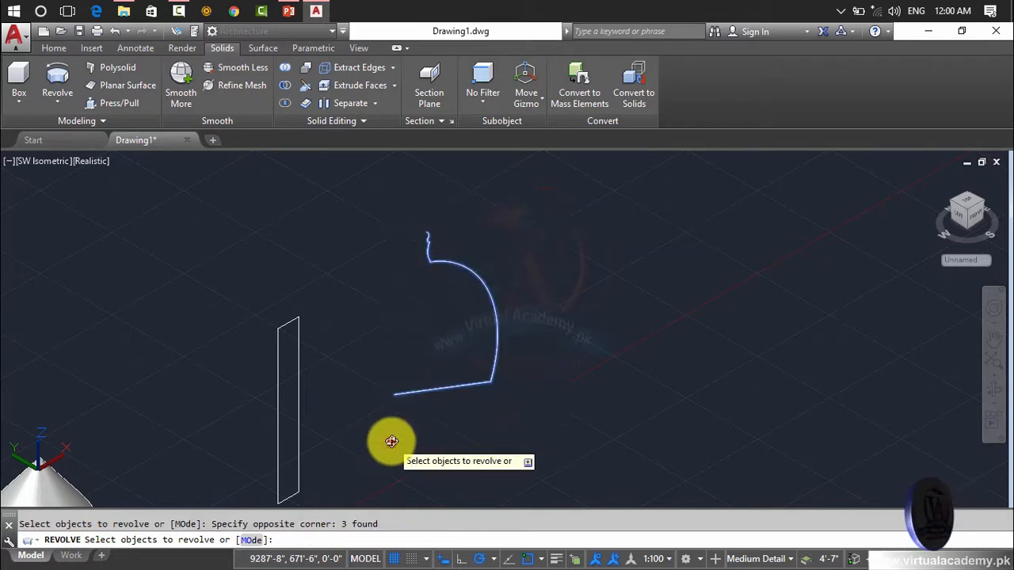
{"action": "key", "text": "Return"}
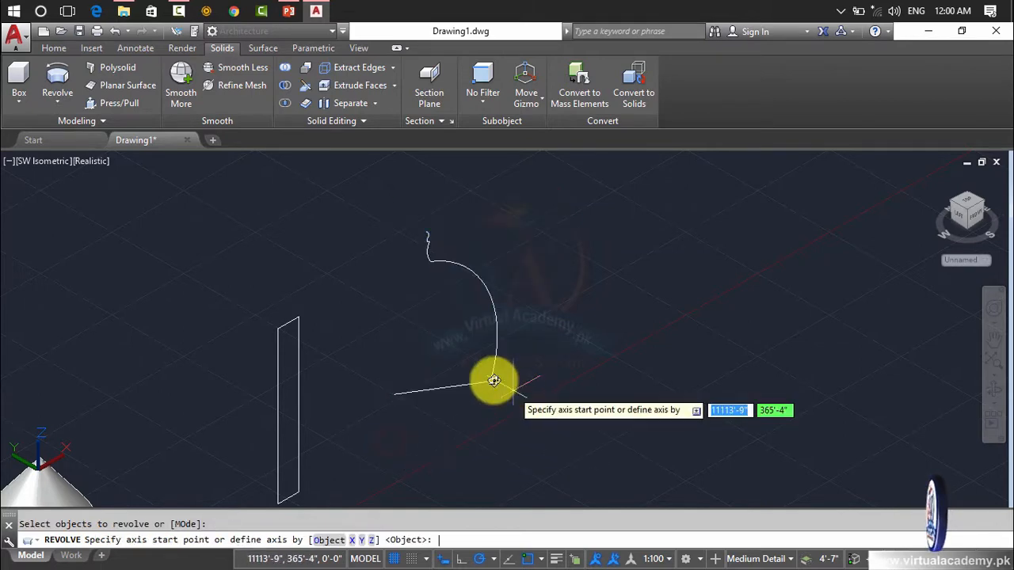
{"action": "left_click", "coordinate": [392, 398]}
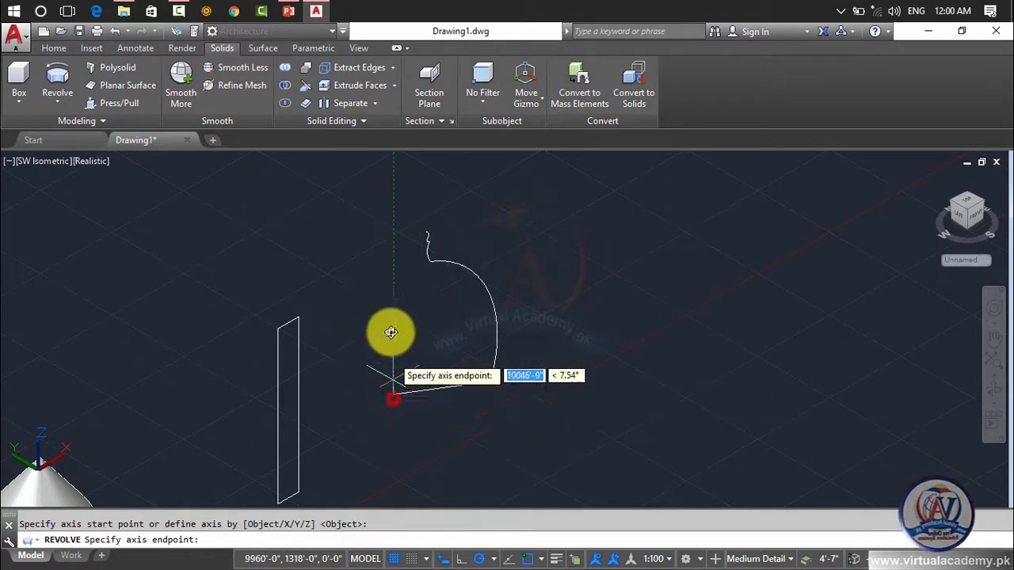
{"action": "left_click", "coordinate": [388, 205]}
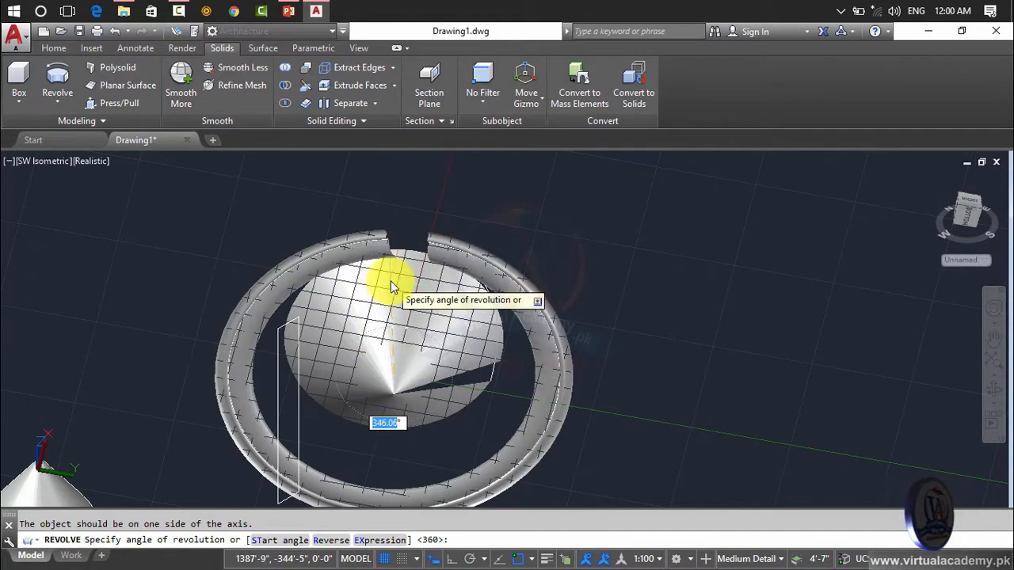
{"action": "type", "text": "360"}
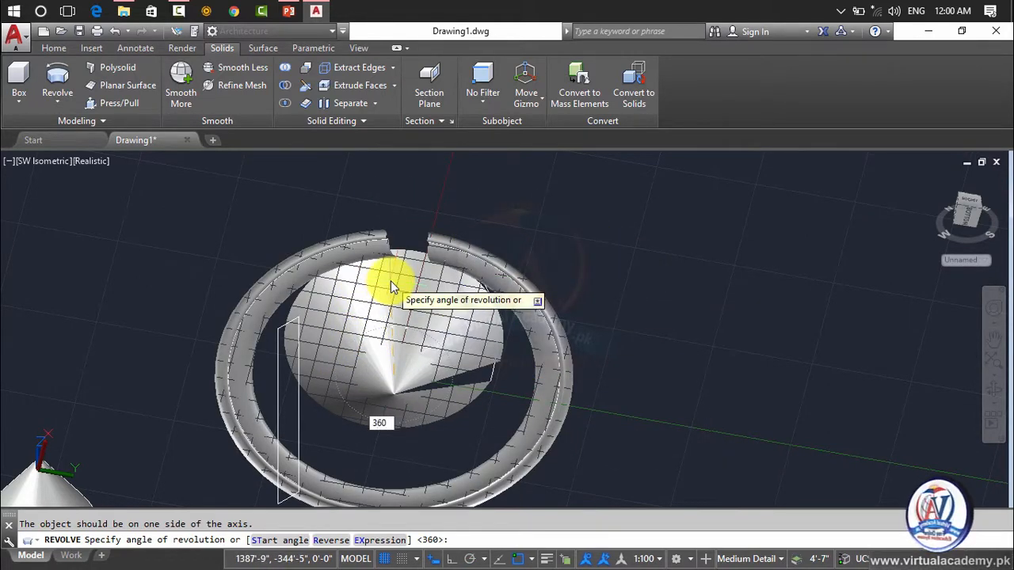
{"action": "key", "text": "Return"}
{"action": "scroll", "coordinate": [422, 281], "scroll_direction": "down", "scroll_amount": 5}
{"action": "middle_click_drag", "start_coordinate": [422, 317], "coordinate": [455, 357], "text": "shift"}
Step: Undo the dome outline's revolve and the base line
{"action": "key", "text": "ctrl+z"}
{"action": "key", "text": "ctrl+z"}
{"action": "key", "text": "ctrl+z"}
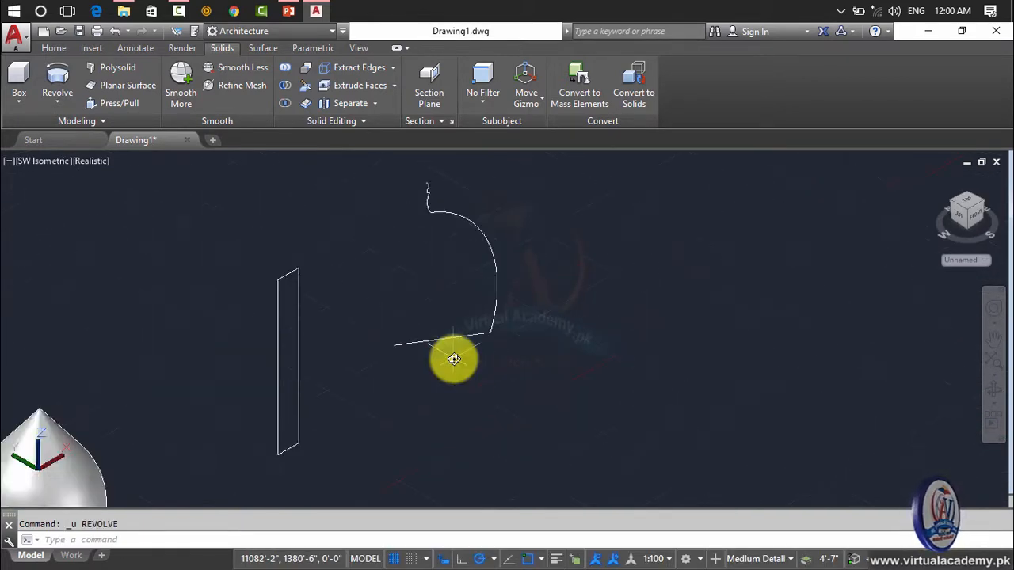
{"action": "key", "text": "ctrl+z"}
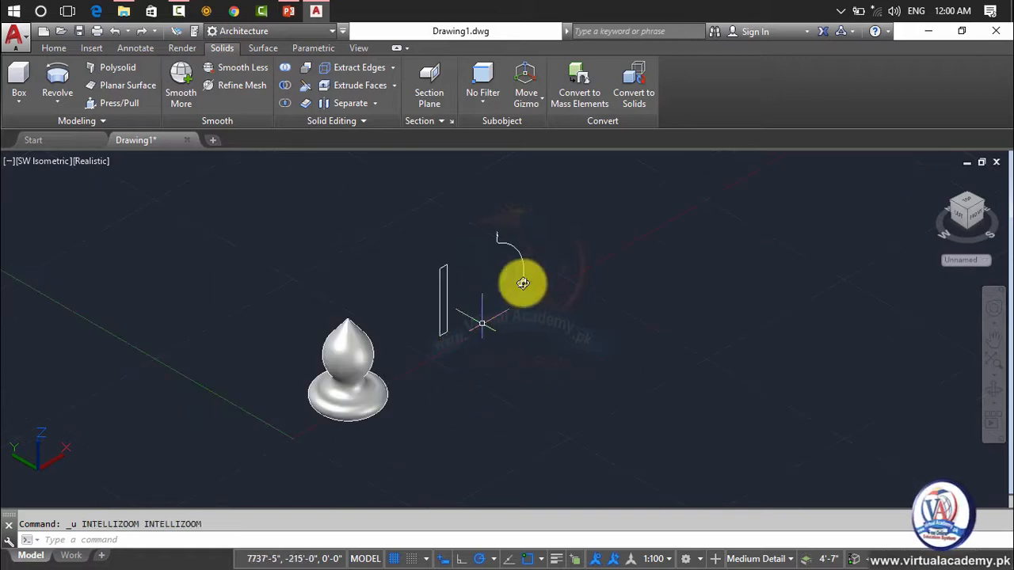
Step: Erase the tall narrow rectangle together with the wavy polyline and large arc
{"action": "left_click", "coordinate": [572, 234]}
{"action": "left_click", "coordinate": [403, 368]}
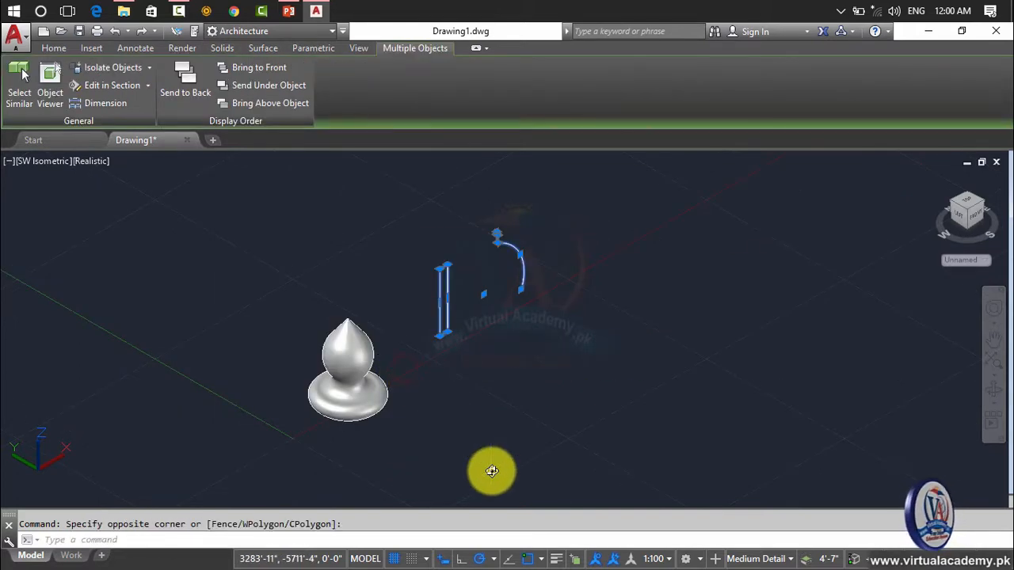
{"action": "key", "text": "Delete"}
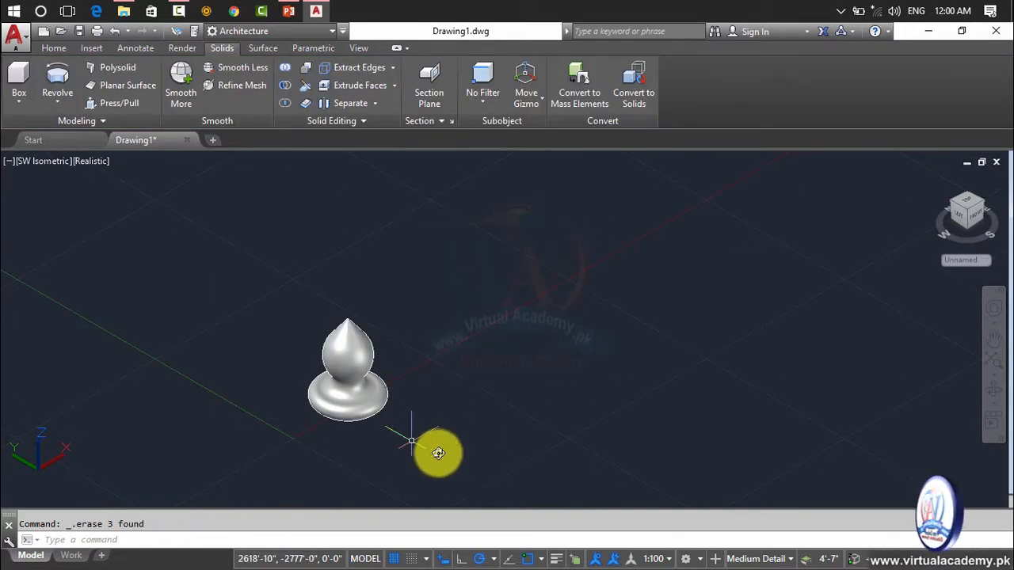
{"action": "left_click", "coordinate": [467, 239]}
{"action": "left_click", "coordinate": [259, 453]}
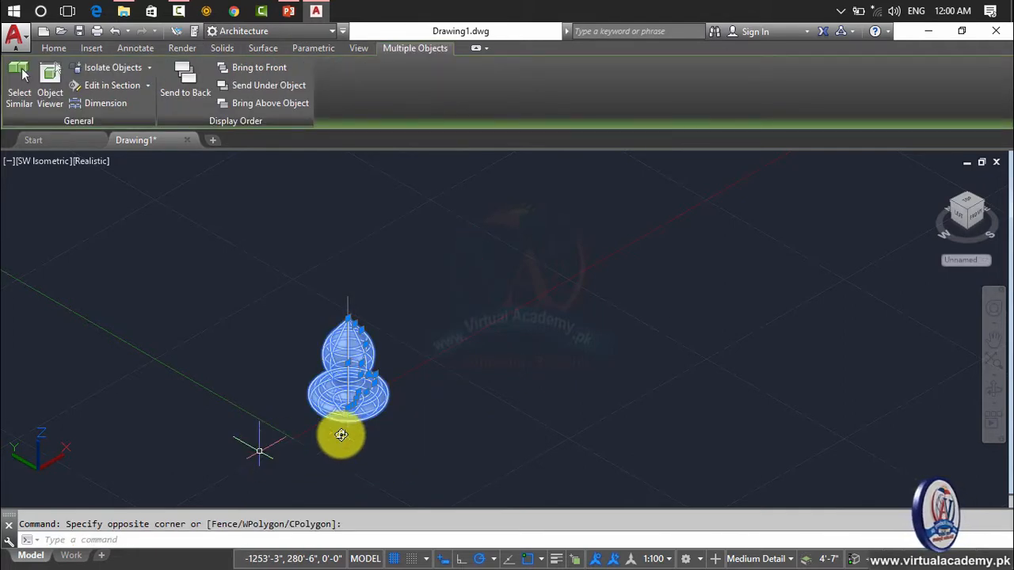
{"action": "key", "text": "Escape"}
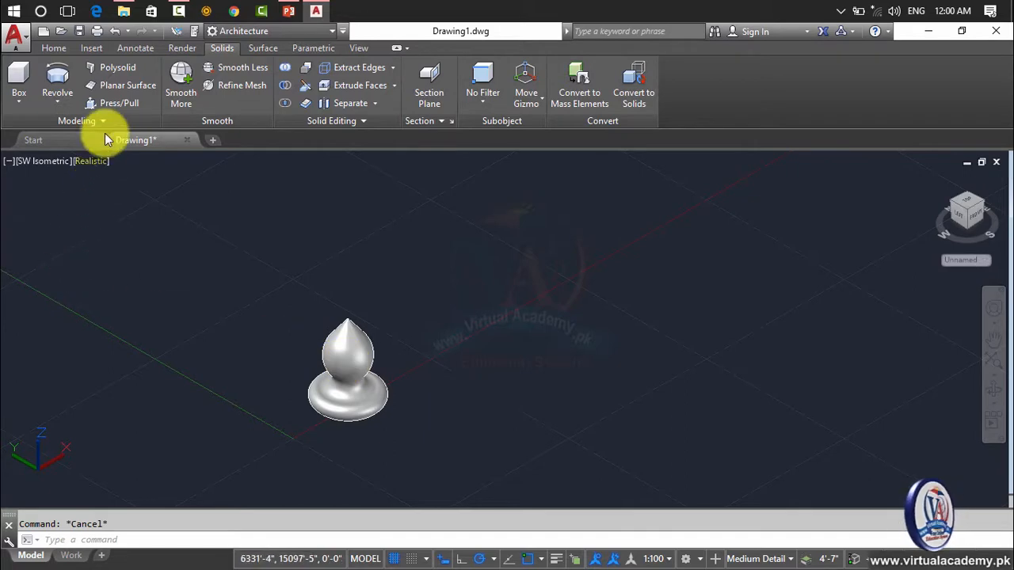
{"action": "left_click", "coordinate": [64, 105]}
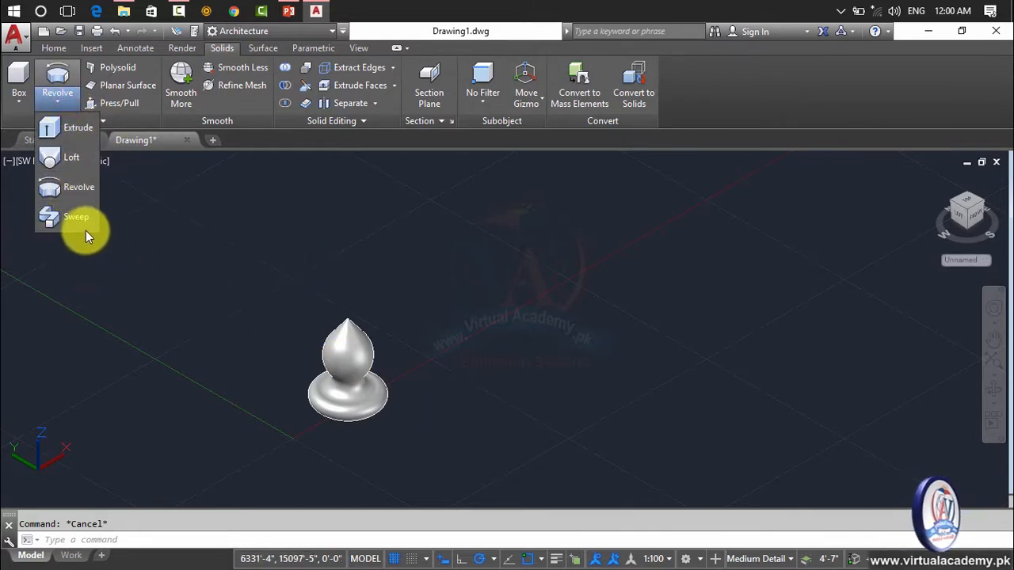
{"action": "left_click", "coordinate": [394, 306]}
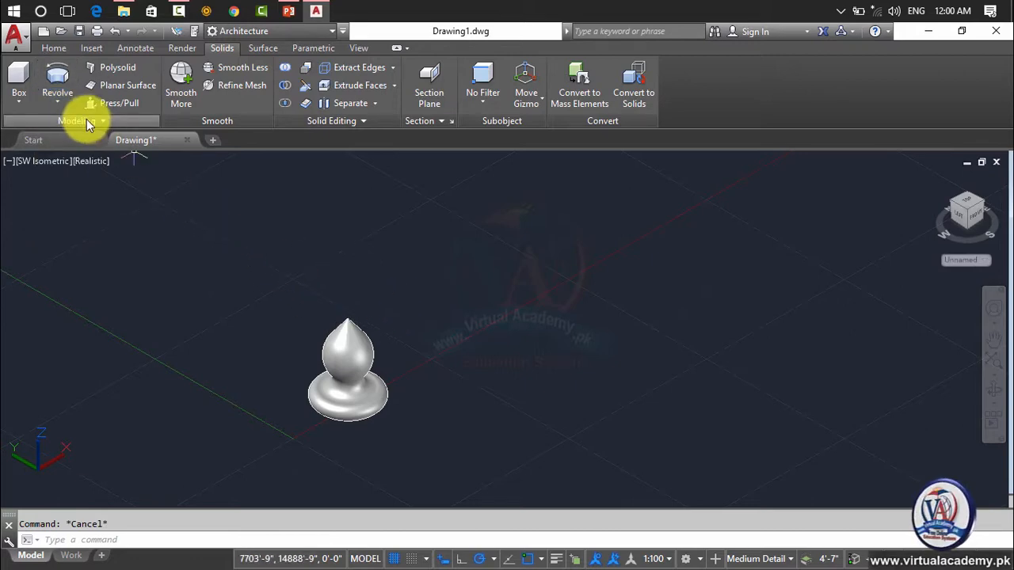
Step: Erase the revolved finial-shaped object and the vertical line through it
{"action": "left_click", "coordinate": [513, 262]}
{"action": "left_click", "coordinate": [307, 434]}
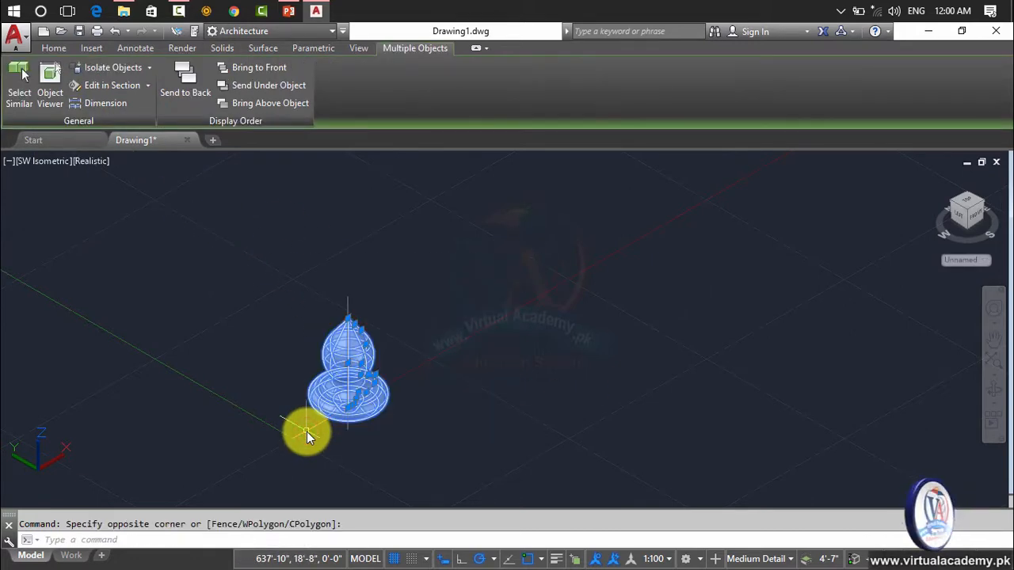
{"action": "key", "text": "Delete"}
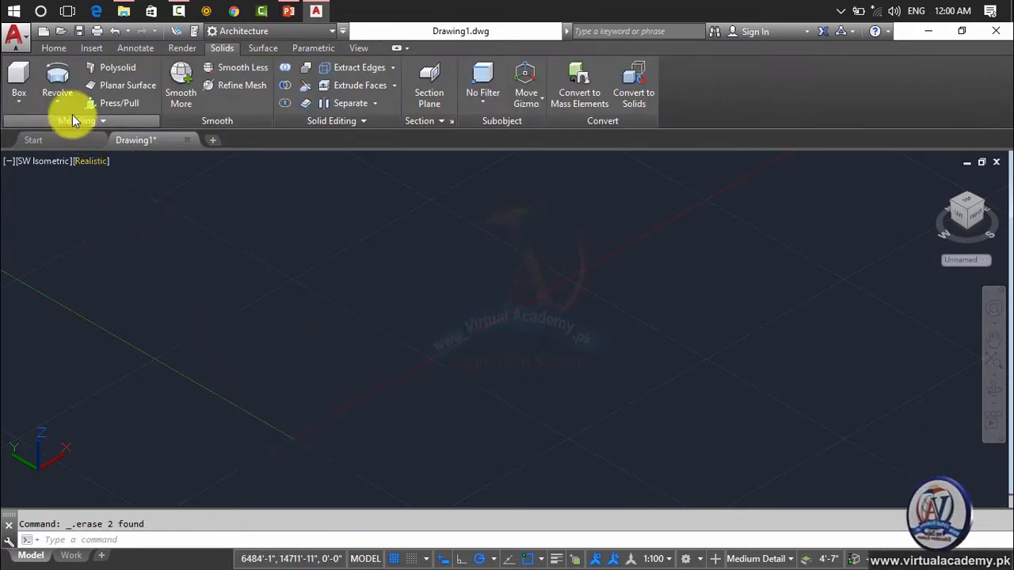
Step: Switch the viewport to the Front view
{"action": "left_click", "coordinate": [52, 101]}
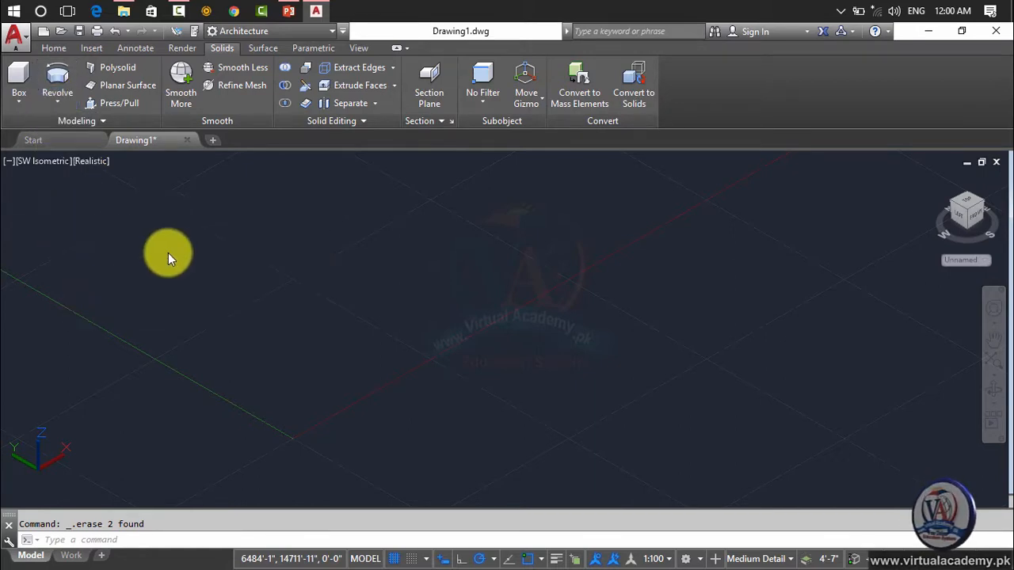
{"action": "left_click", "coordinate": [49, 169]}
{"action": "left_click", "coordinate": [50, 163]}
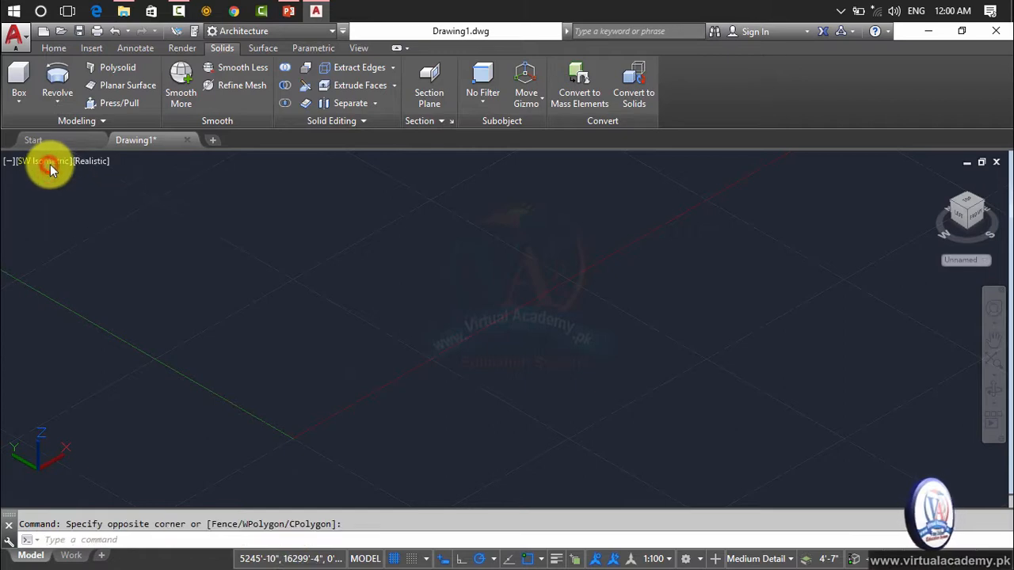
{"action": "left_click", "coordinate": [51, 164]}
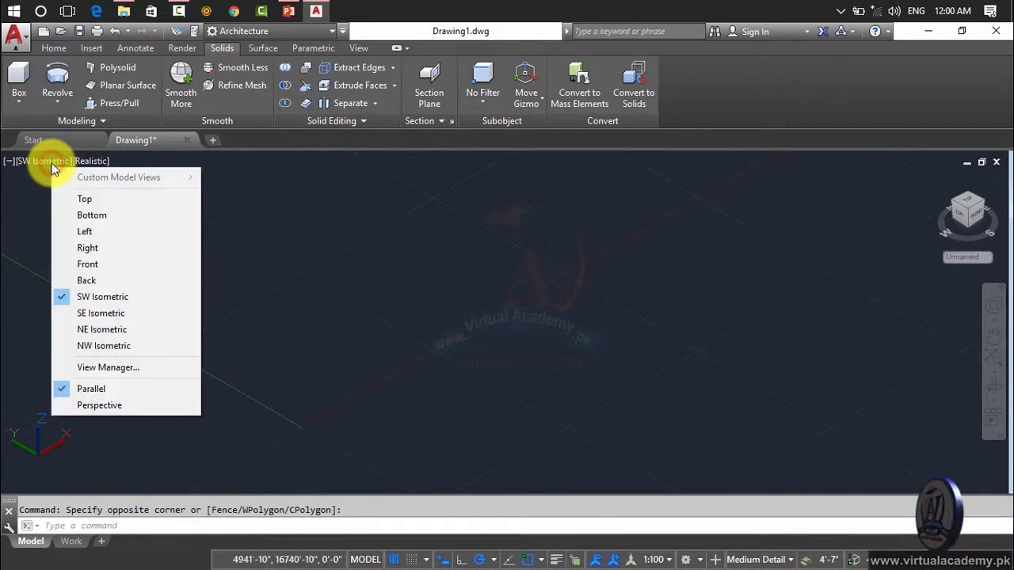
{"action": "left_click", "coordinate": [86, 263]}
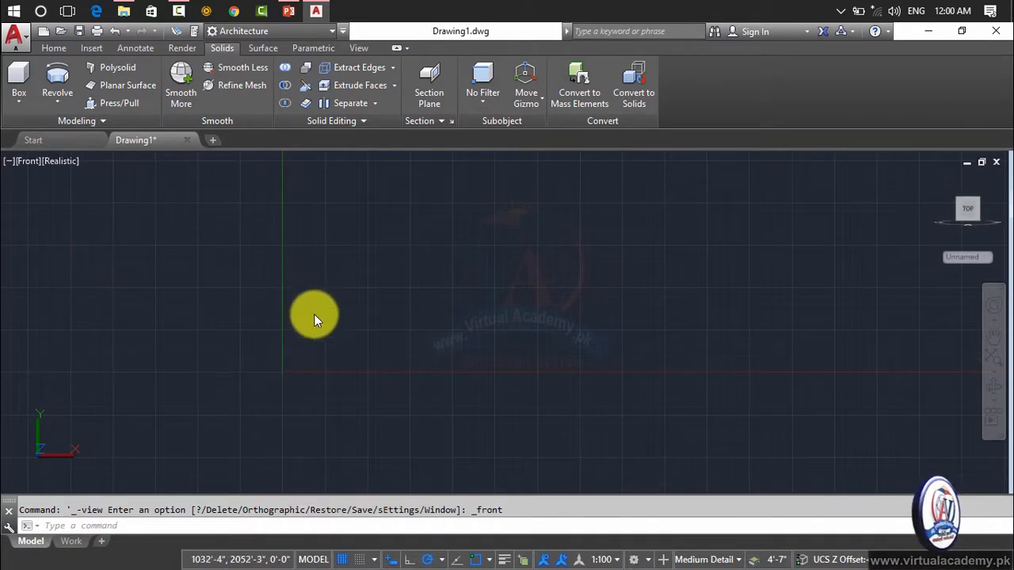
Step: Draw an open S-shaped polyline with a straight rising first segment followed by arc segments that crest, dip and rise again
{"action": "type", "text": "PL"}
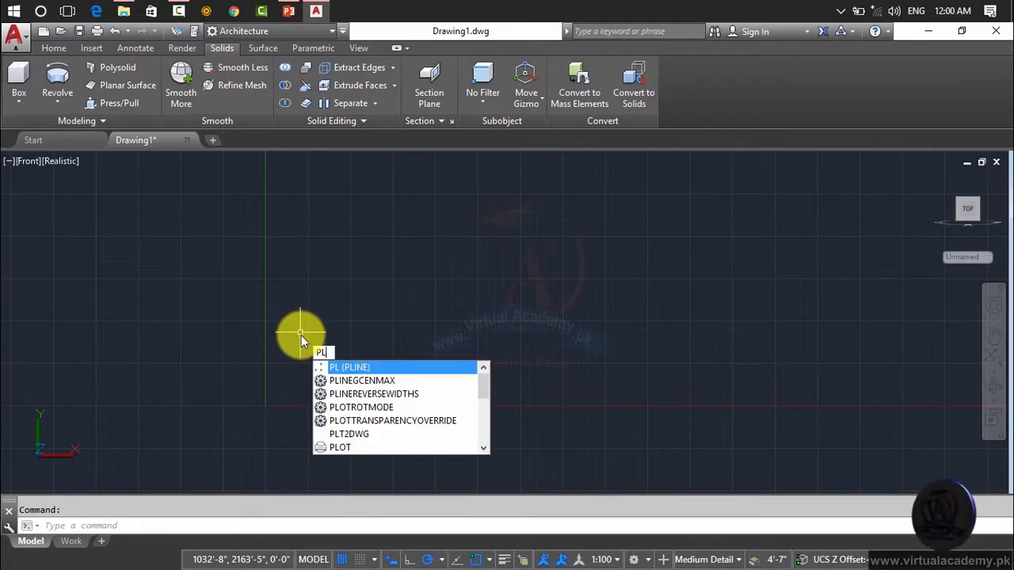
{"action": "key", "text": "Return"}
{"action": "left_click", "coordinate": [305, 367]}
{"action": "left_click", "coordinate": [362, 253]}
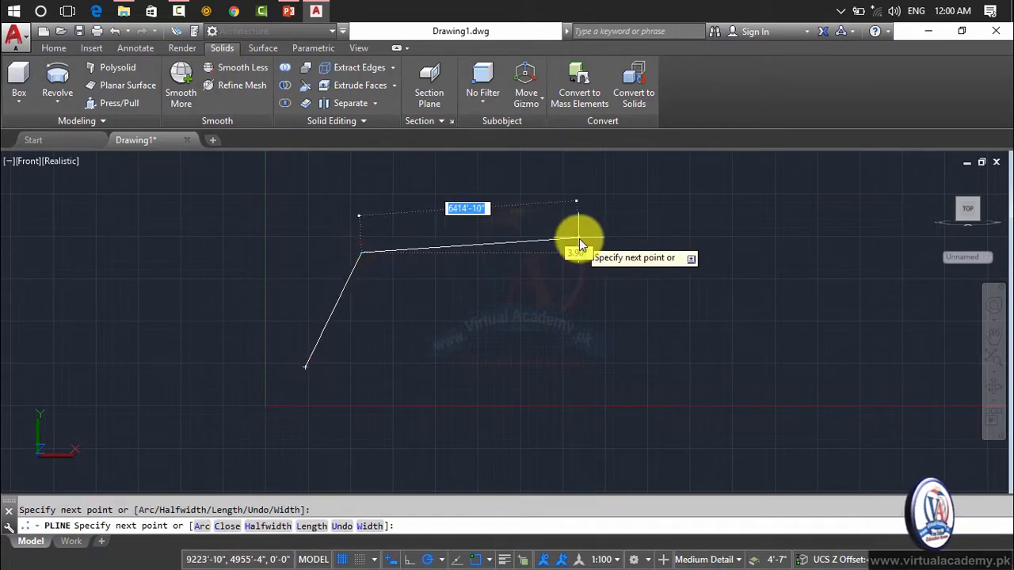
{"action": "type", "text": "a"}
{"action": "key", "text": "Return"}
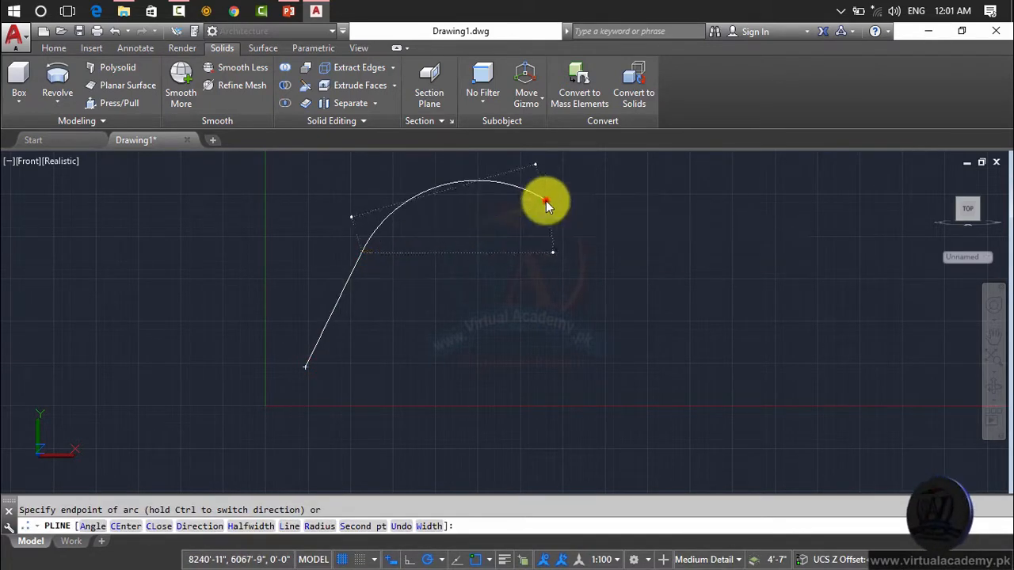
{"action": "left_click", "coordinate": [684, 273]}
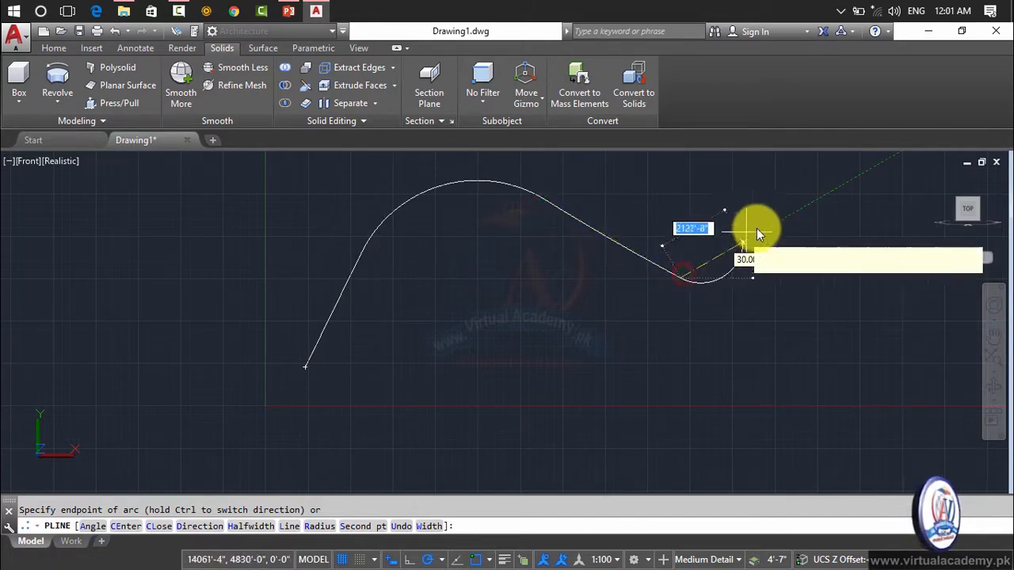
{"action": "left_click", "coordinate": [834, 212]}
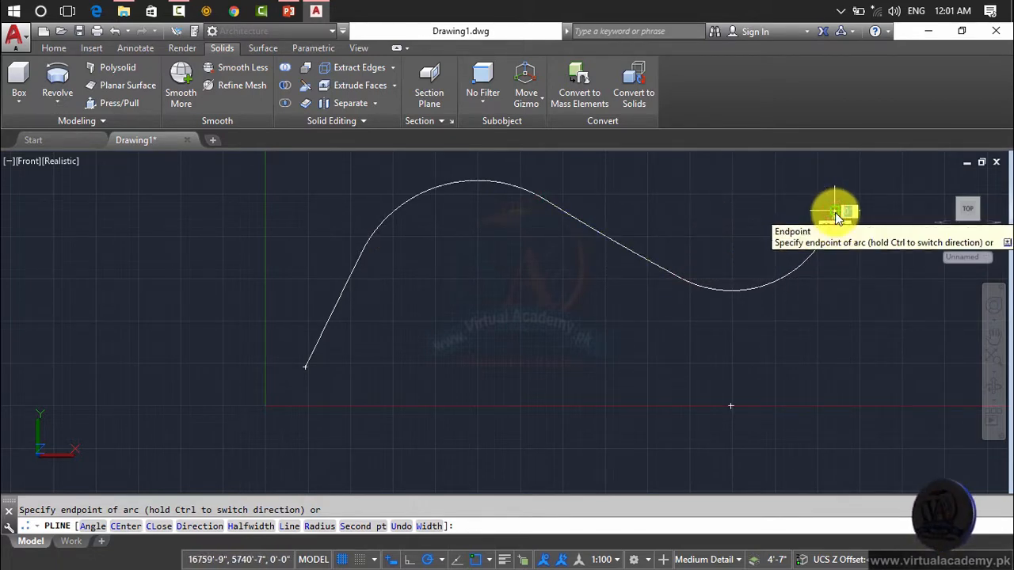
{"action": "key", "text": "Return"}
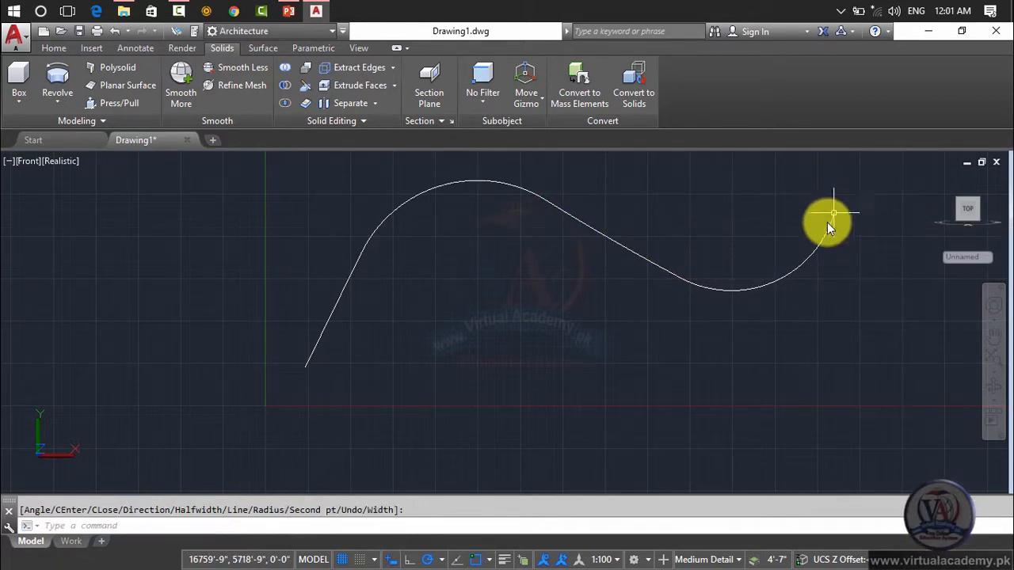
Step: Switch the viewport to SW Isometric and set the UCS to the Top orientation
{"action": "left_click", "coordinate": [19, 163]}
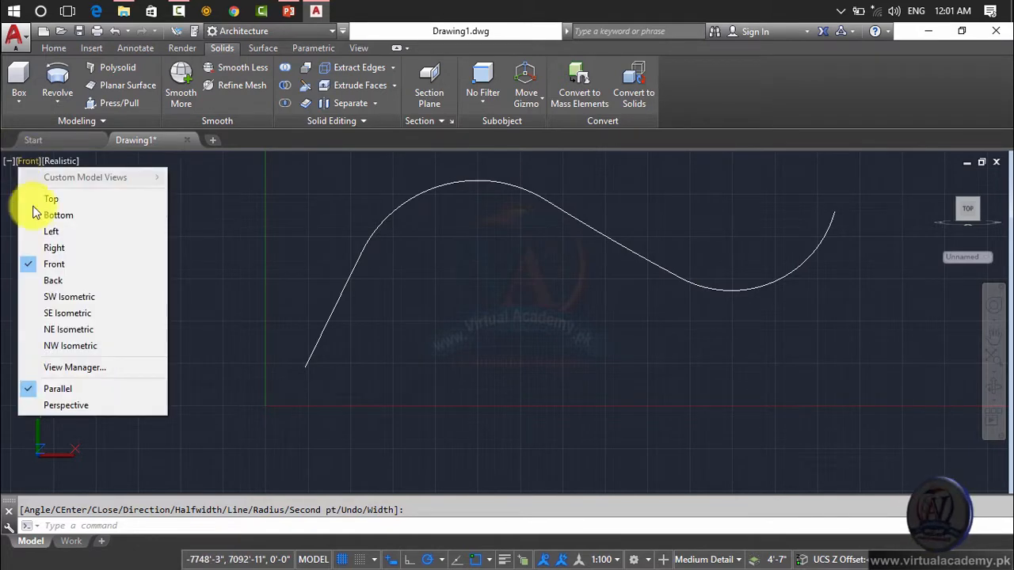
{"action": "left_click", "coordinate": [60, 297]}
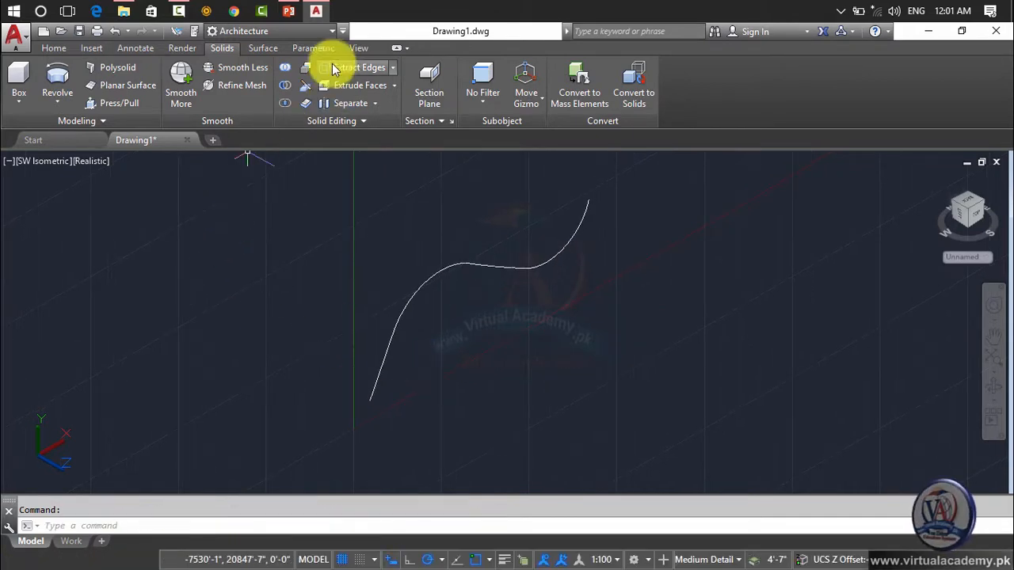
{"action": "left_click", "coordinate": [358, 48]}
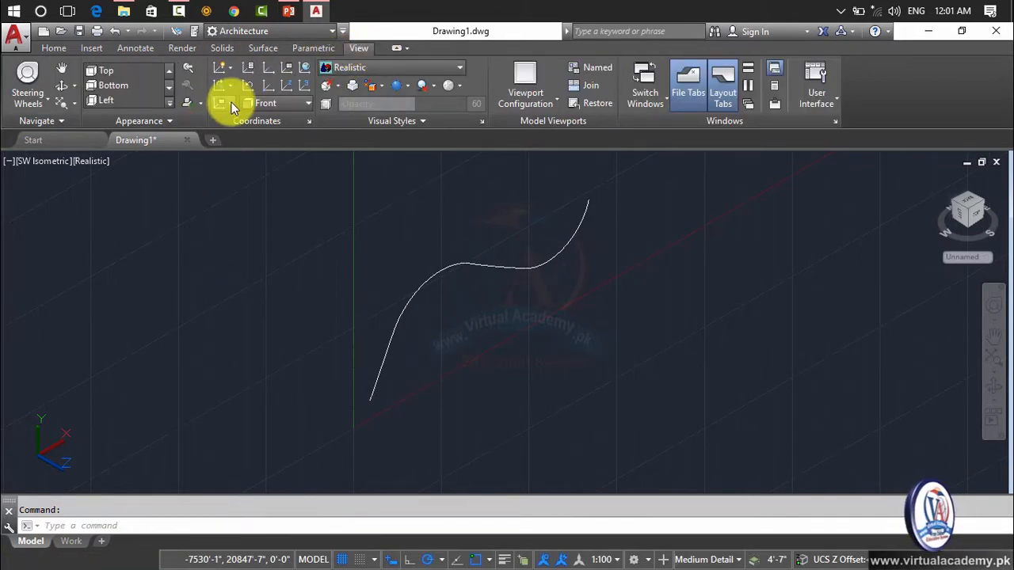
{"action": "left_click", "coordinate": [269, 105]}
{"action": "left_click", "coordinate": [268, 141]}
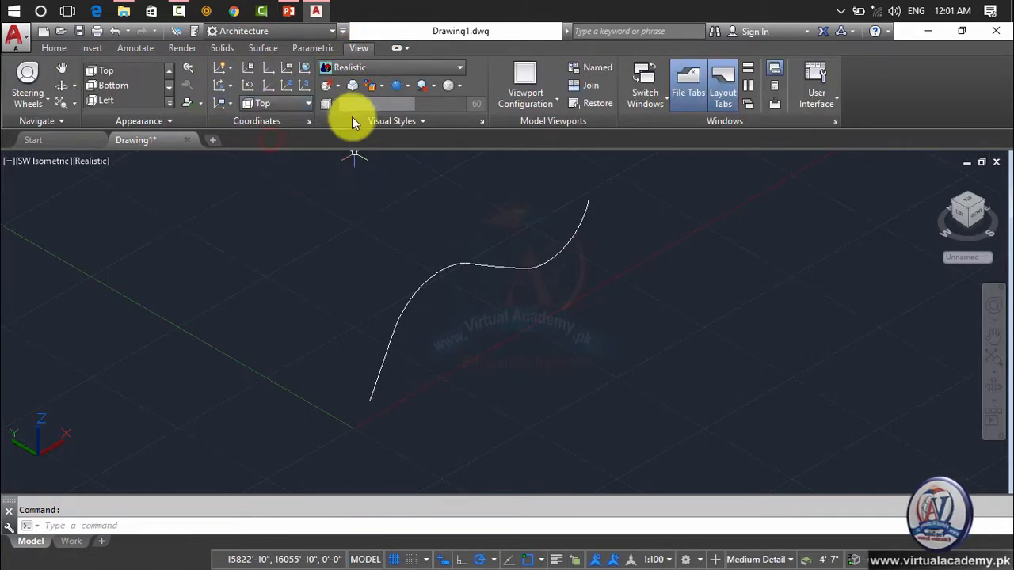
Step: Draw a small circle centred on the lower endpoint of the S-shaped polyline's straight segment
{"action": "scroll", "coordinate": [370, 420], "scroll_direction": "up", "scroll_amount": 5}
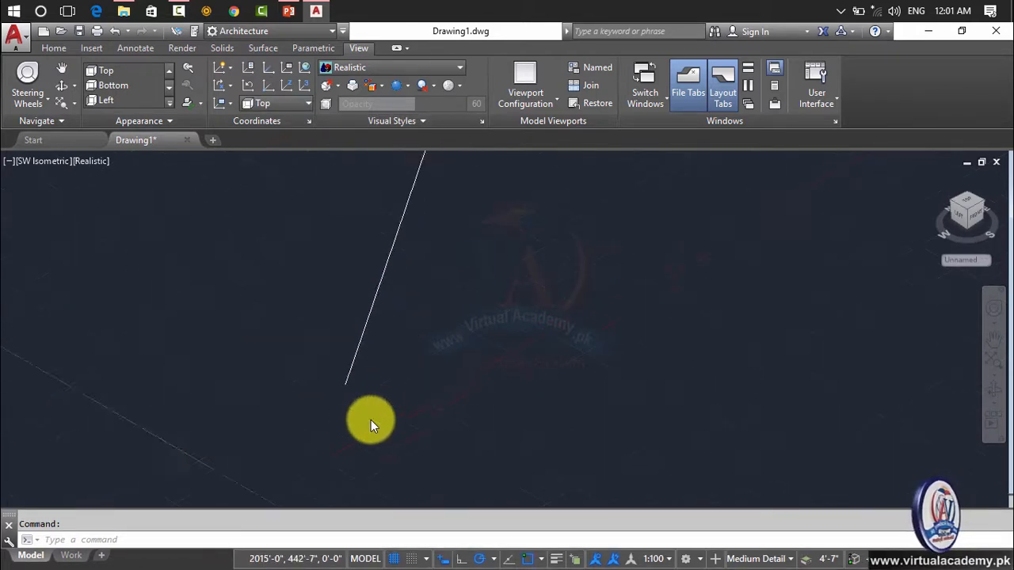
{"action": "type", "text": "c"}
{"action": "key", "text": "Return"}
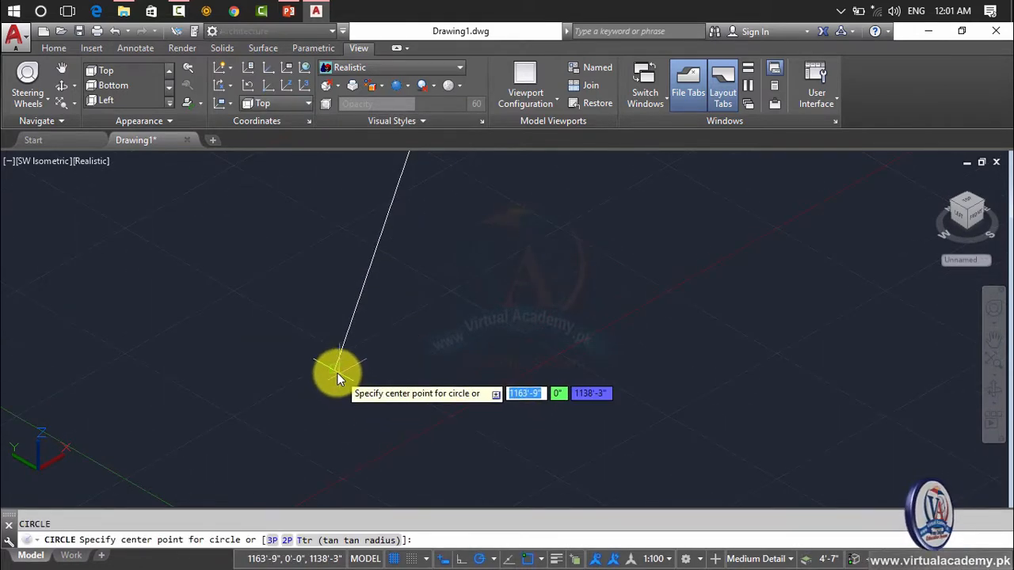
{"action": "left_click", "coordinate": [337, 373]}
{"action": "left_click", "coordinate": [353, 375]}
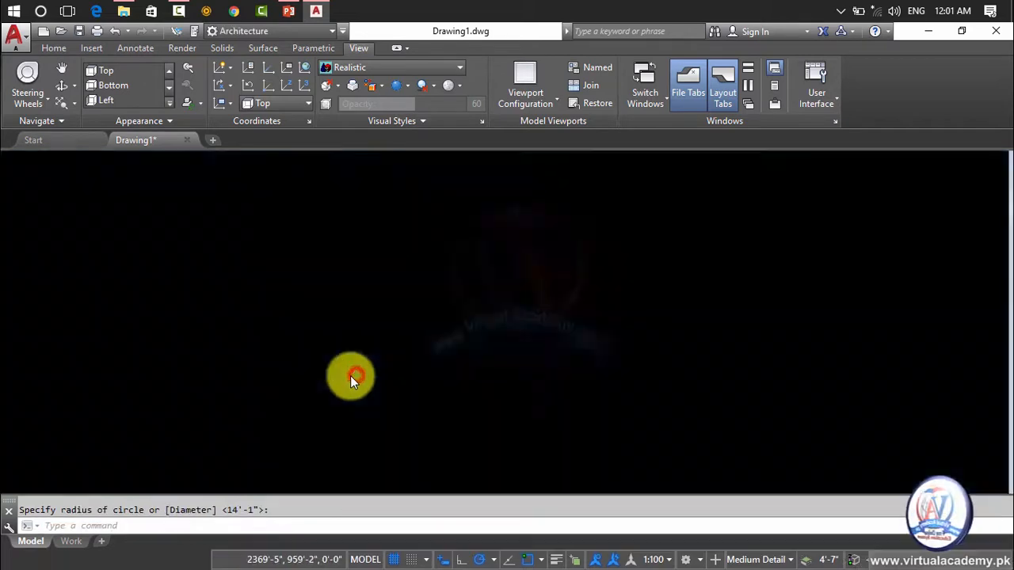
{"action": "key", "text": "Escape"}
{"action": "scroll", "coordinate": [350, 376], "scroll_direction": "down", "scroll_amount": 2}
{"action": "middle_click_drag", "start_coordinate": [348, 377], "coordinate": [293, 425]}
{"action": "scroll", "coordinate": [321, 386], "scroll_direction": "down", "scroll_amount": 4}
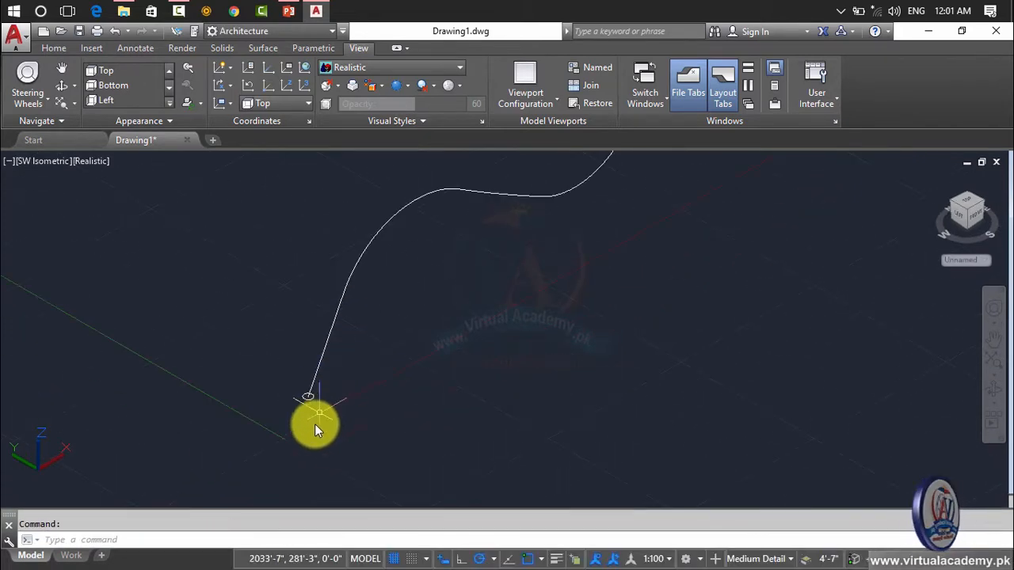
{"action": "mouse_move", "coordinate": [502, 203]}
{"action": "middle_mouse_down"}
{"action": "mouse_move", "coordinate": [460, 314]}
{"action": "mouse_move", "coordinate": [425, 308]}
{"action": "middle_mouse_up"}
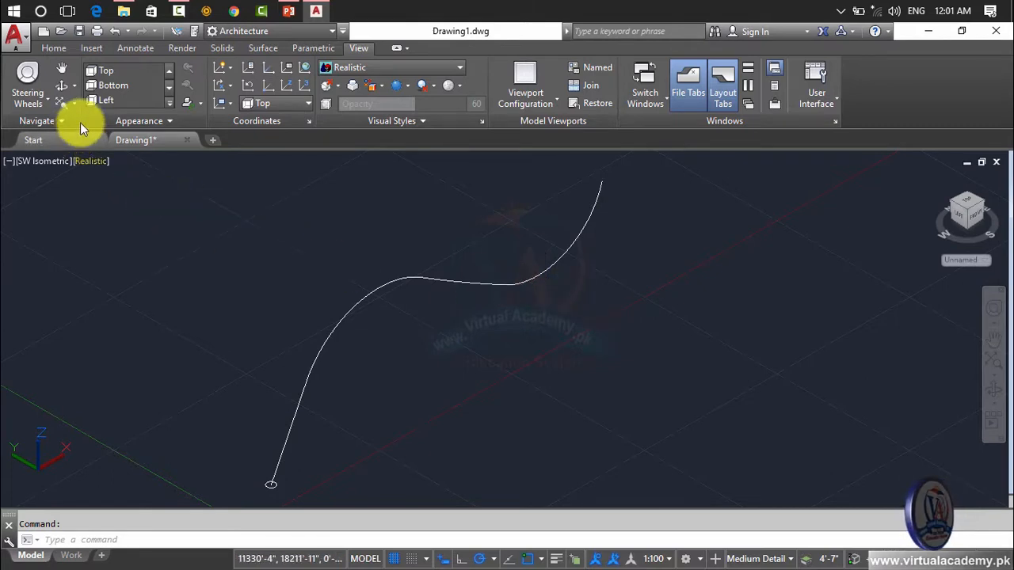
Step: Sweep the small circle along the S-shaped polyline as a solid, and undo the sweep
{"action": "scroll", "coordinate": [296, 352], "scroll_direction": "down", "scroll_amount": 5}
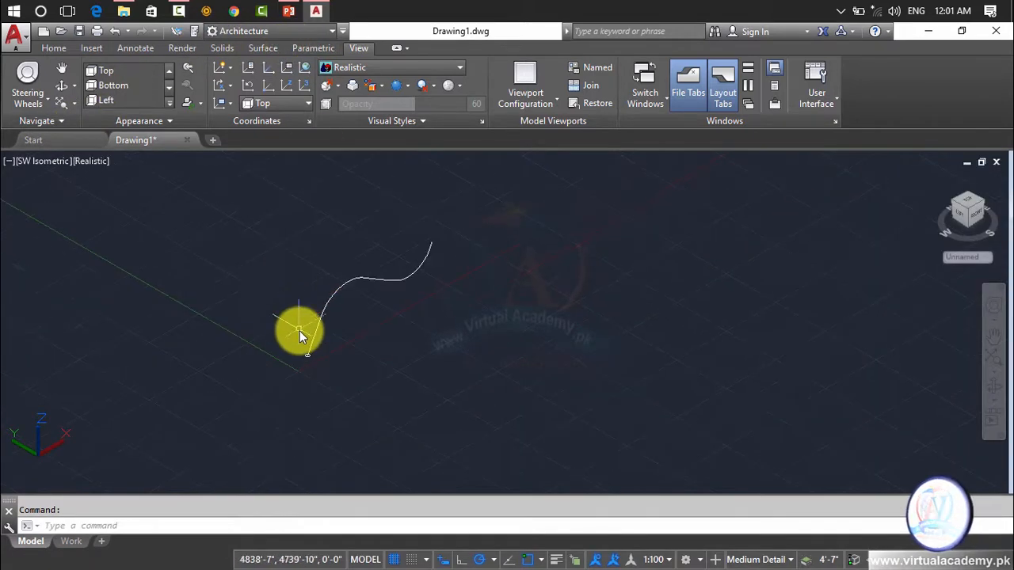
{"action": "scroll", "coordinate": [300, 331], "scroll_direction": "up", "scroll_amount": 3}
{"action": "left_click", "coordinate": [93, 47]}
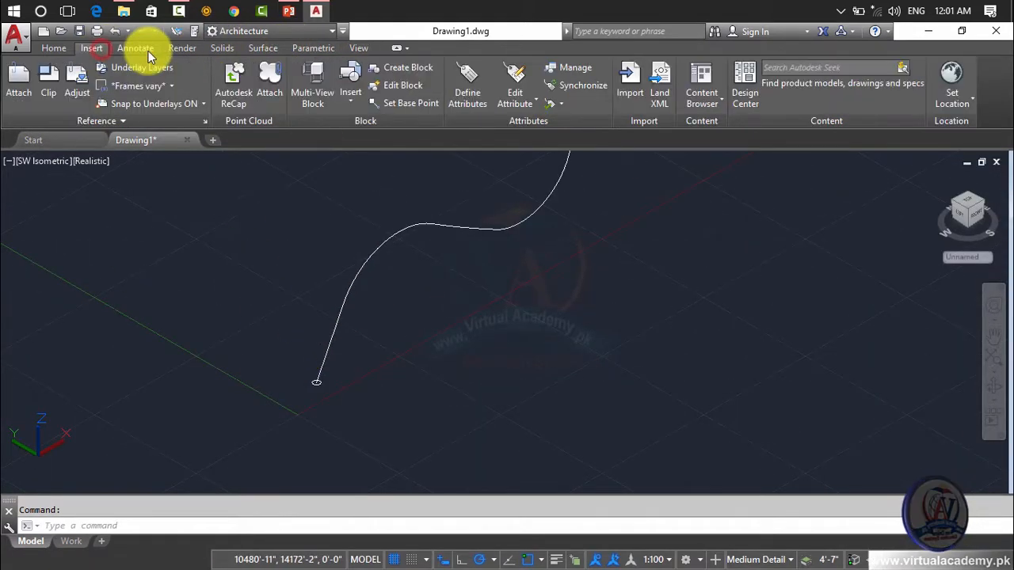
{"action": "left_click", "coordinate": [222, 48]}
{"action": "left_click", "coordinate": [58, 101]}
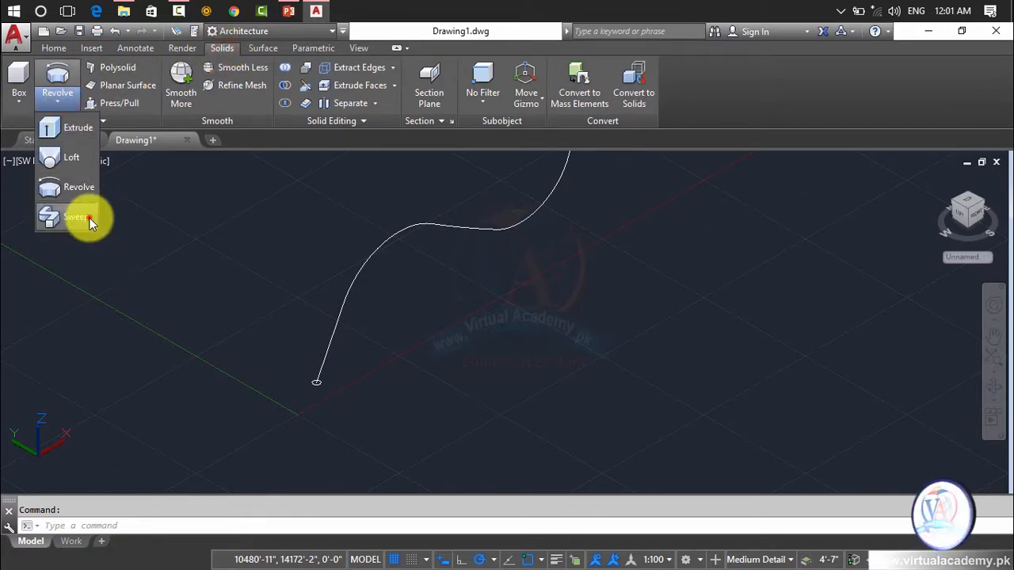
{"action": "left_click", "coordinate": [79, 218]}
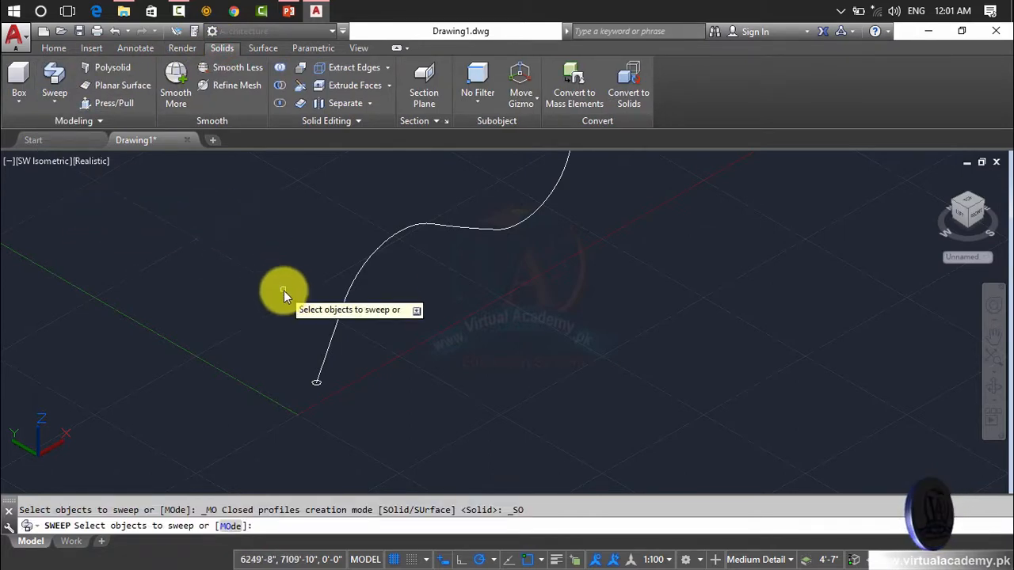
{"action": "scroll", "coordinate": [322, 384], "scroll_direction": "up", "scroll_amount": 2}
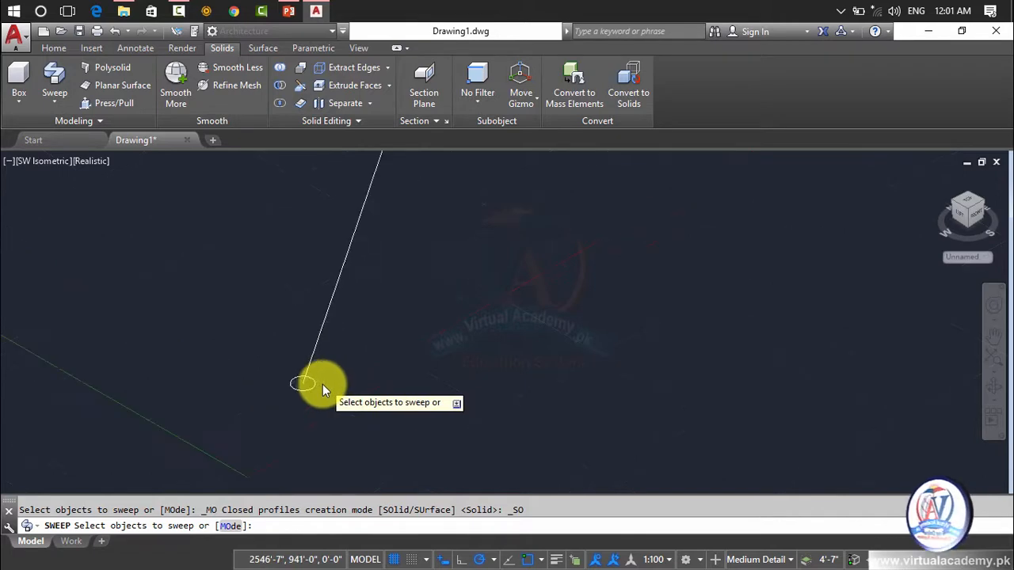
{"action": "left_click", "coordinate": [313, 389]}
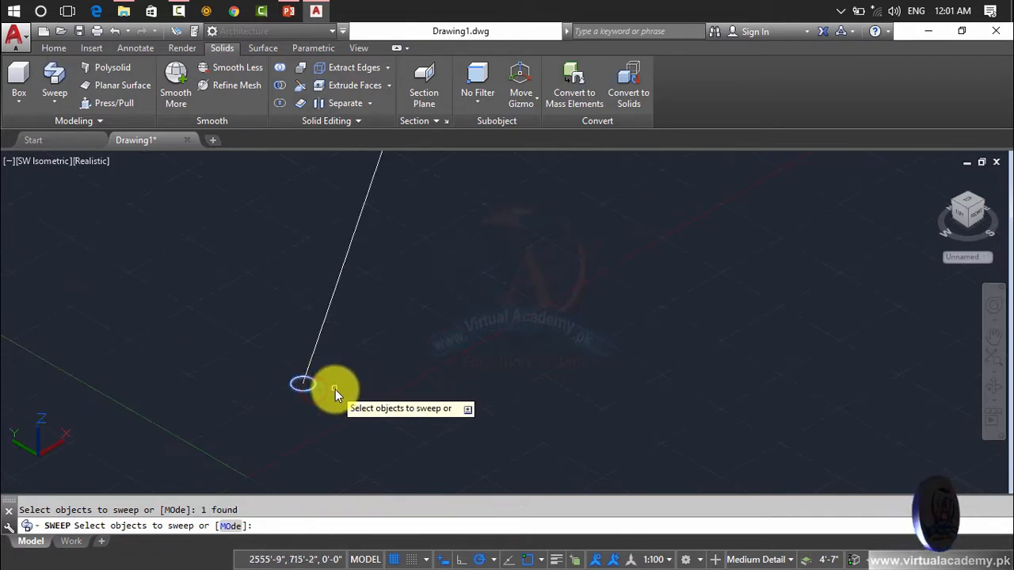
{"action": "key", "text": "Return"}
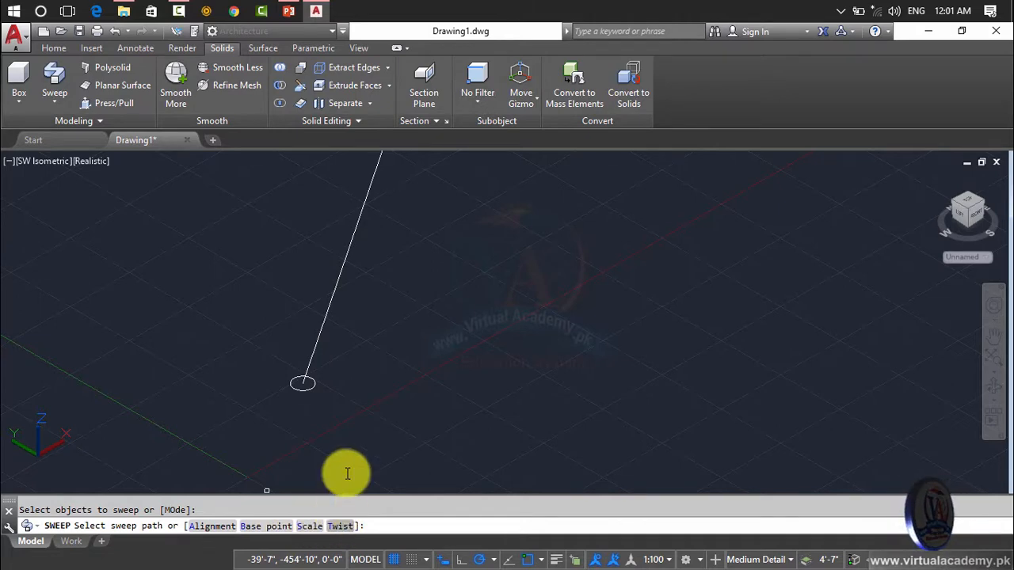
{"action": "left_click", "coordinate": [304, 386]}
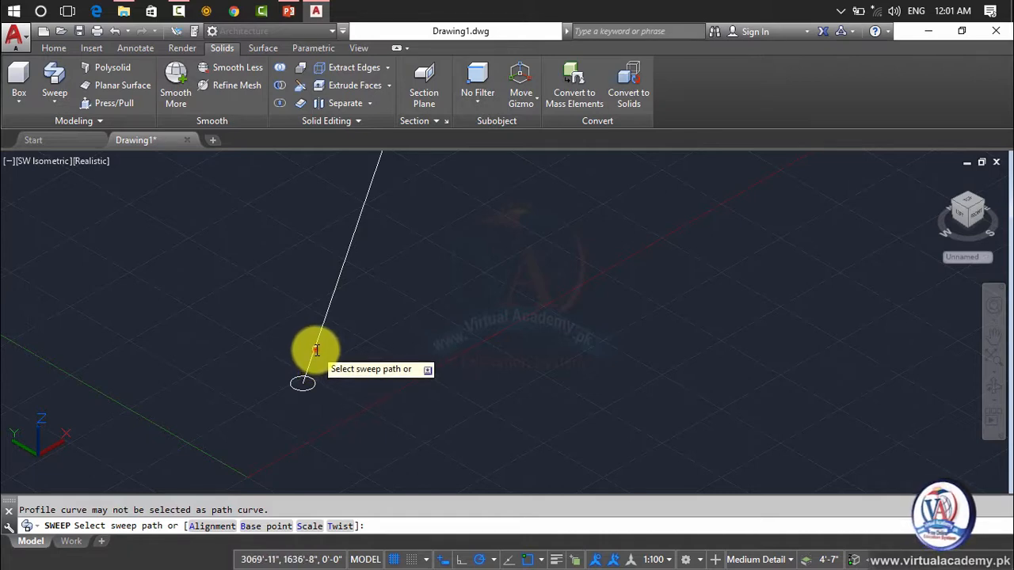
{"action": "left_click", "coordinate": [312, 358]}
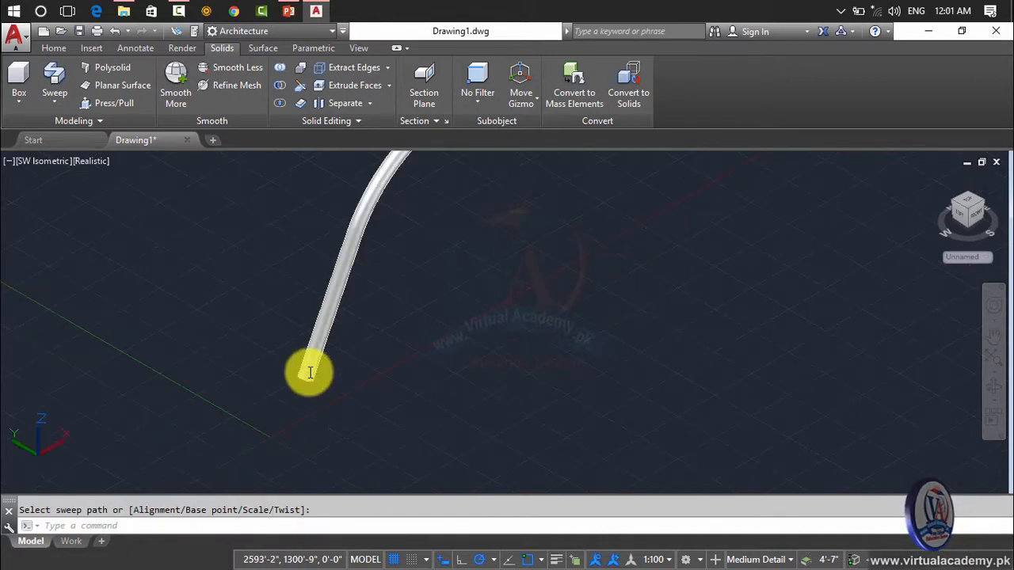
{"action": "middle_click_drag", "start_coordinate": [307, 365], "coordinate": [251, 453]}
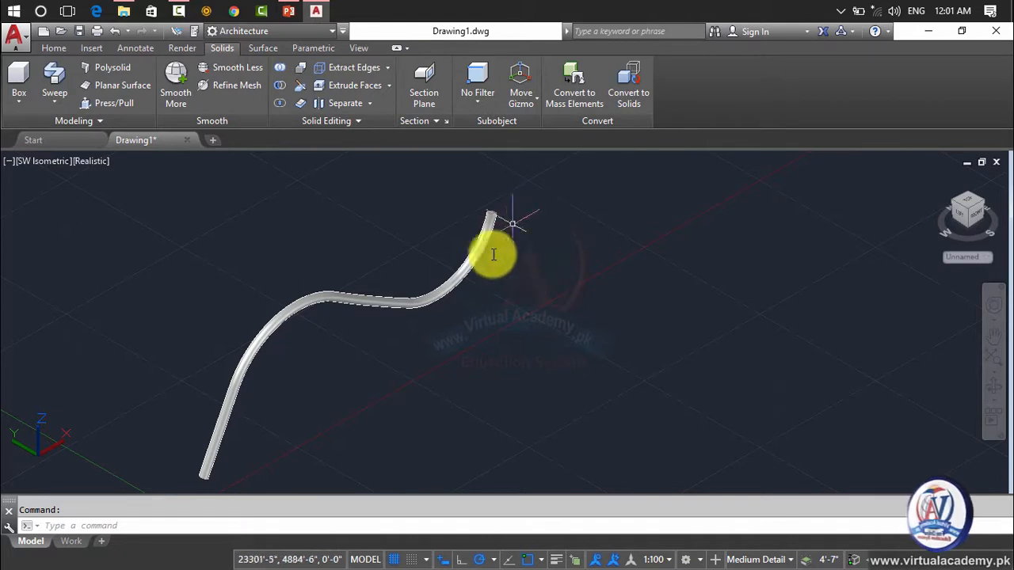
{"action": "key", "text": "ctrl+z"}
{"action": "key", "text": "ctrl+z"}
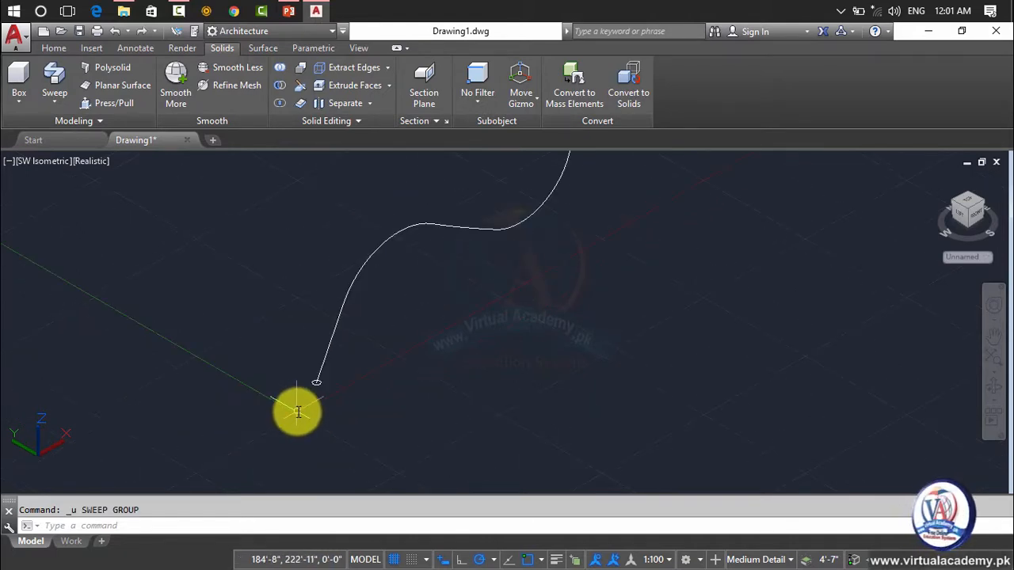
Step: Sweep the circle along the polyline with perpendicular Alignment set to Yes, and undo the result
{"action": "left_click", "coordinate": [63, 105]}
{"action": "left_click", "coordinate": [69, 213]}
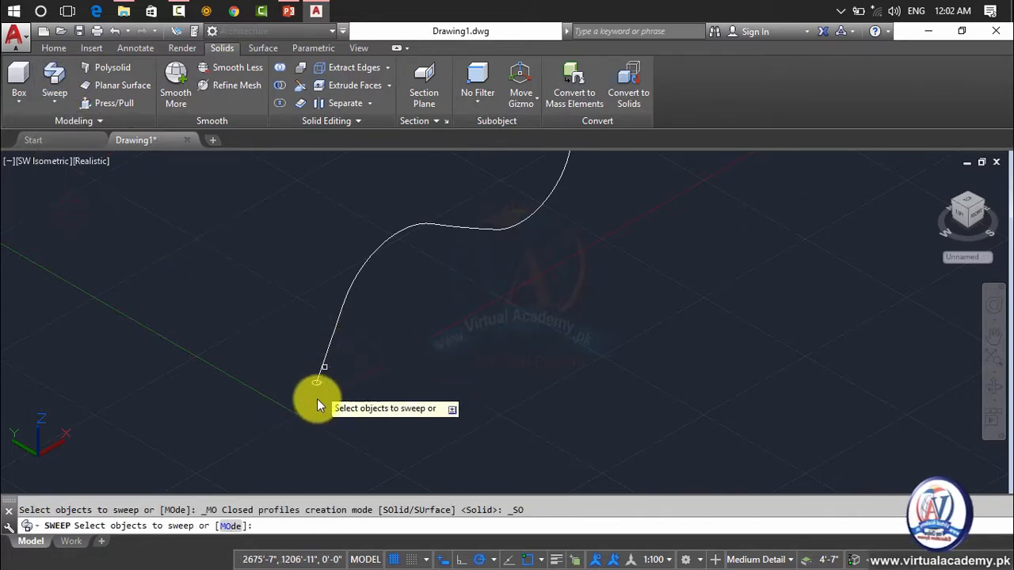
{"action": "scroll", "coordinate": [317, 403], "scroll_direction": "up", "scroll_amount": 3}
{"action": "left_click", "coordinate": [317, 360]}
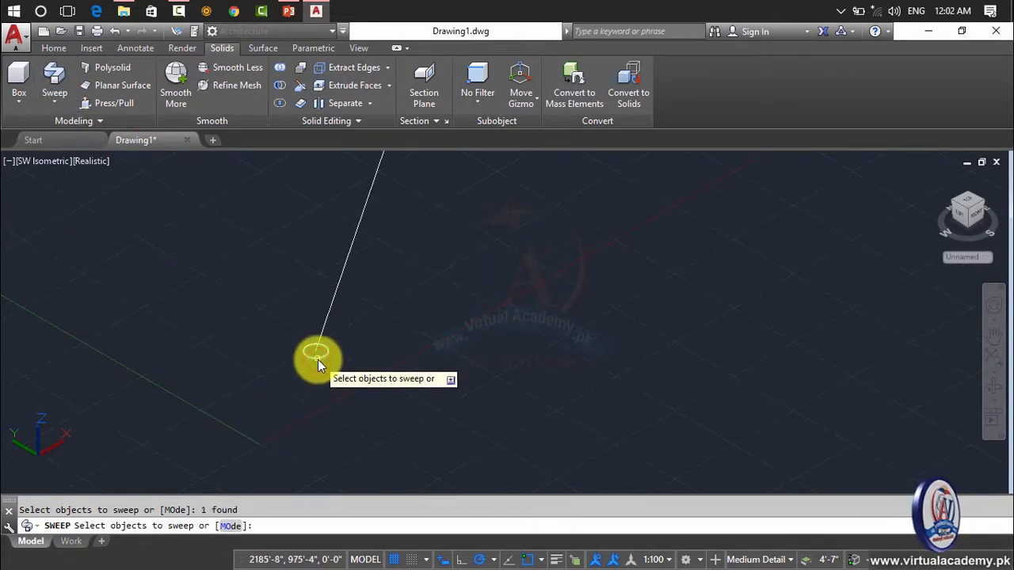
{"action": "key", "text": "Return"}
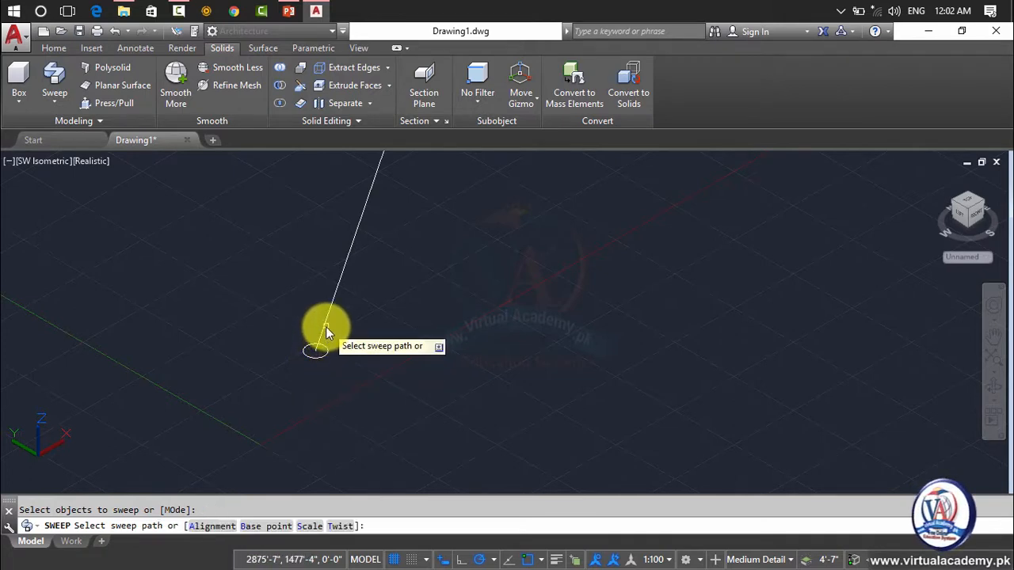
{"action": "left_click", "coordinate": [204, 527]}
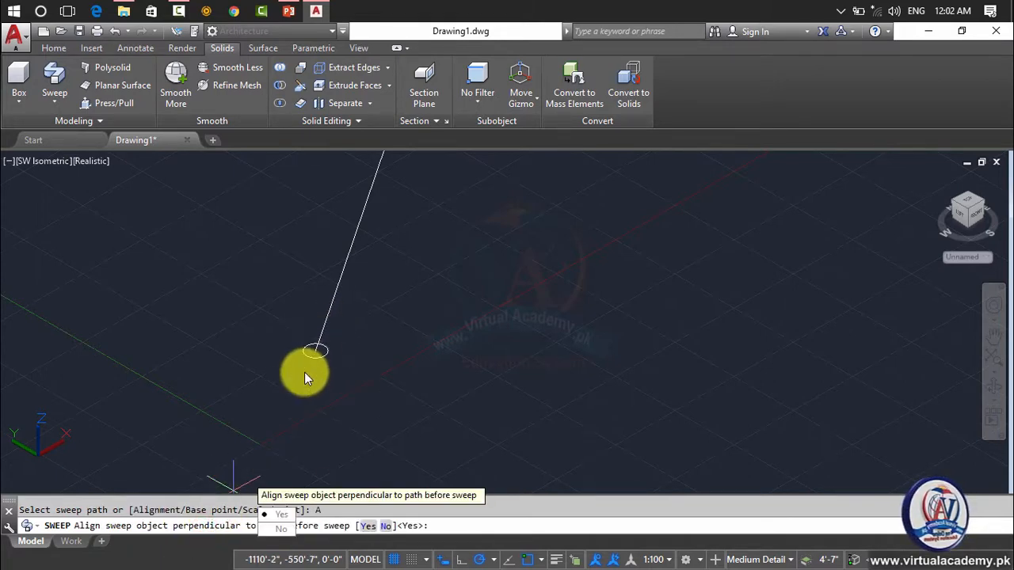
{"action": "left_click", "coordinate": [278, 515]}
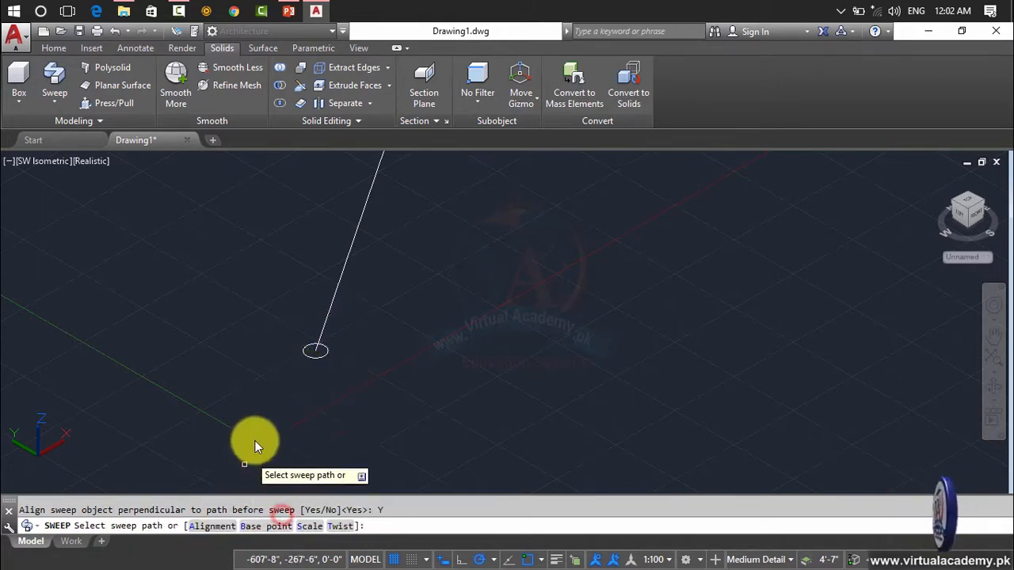
{"action": "left_click", "coordinate": [322, 333]}
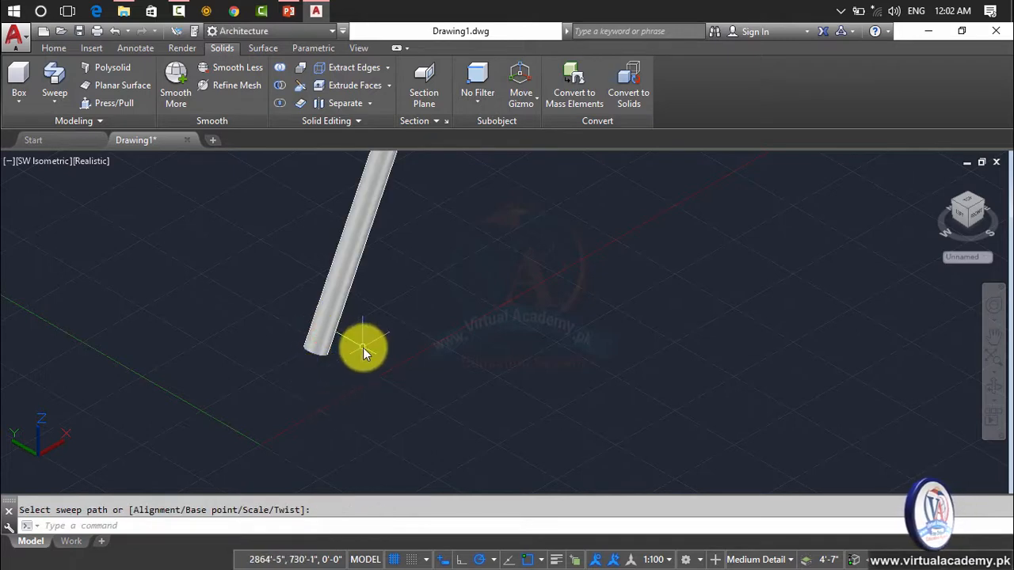
{"action": "key", "text": "ctrl+z"}
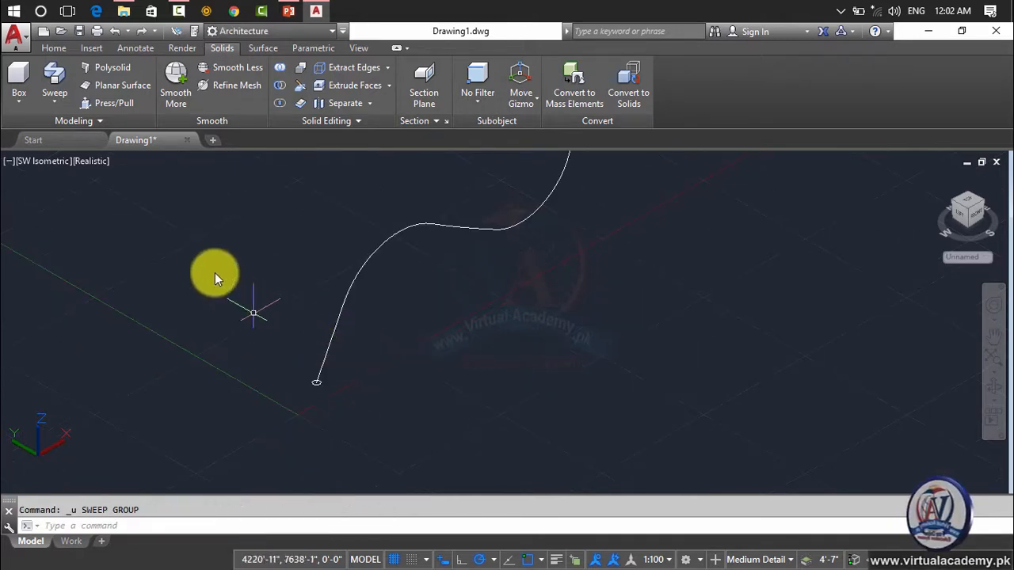
Step: Sweep the circle along the polyline using the circle's centre as the base point, and undo that sweep
{"action": "left_click", "coordinate": [55, 101]}
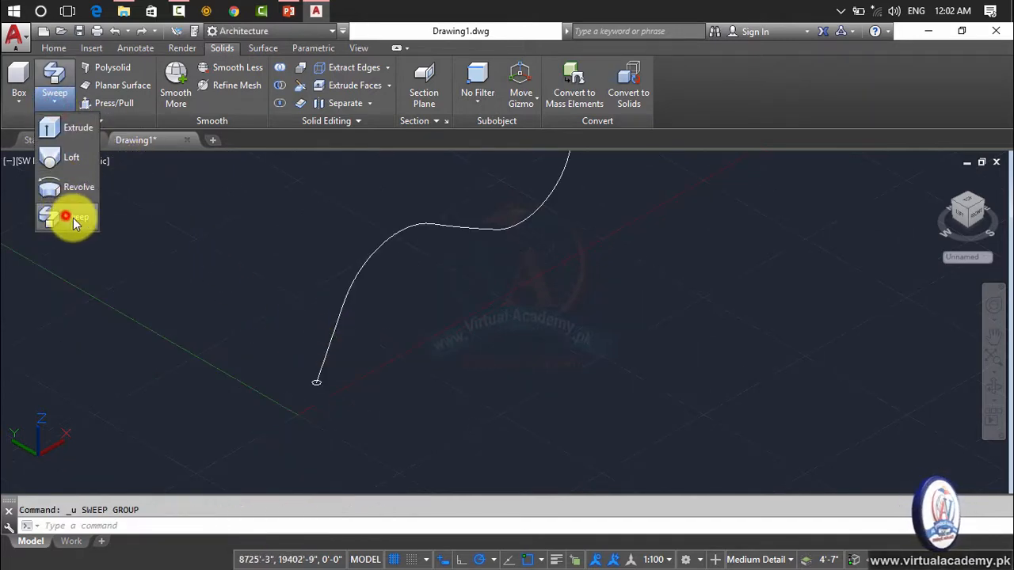
{"action": "left_click", "coordinate": [73, 218]}
{"action": "left_click", "coordinate": [309, 344]}
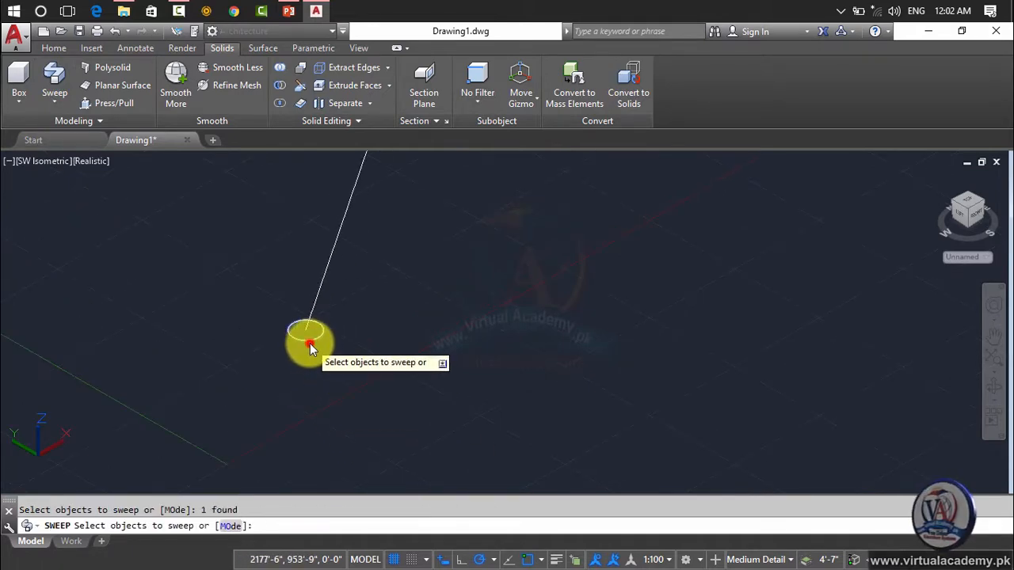
{"action": "key", "text": "Return"}
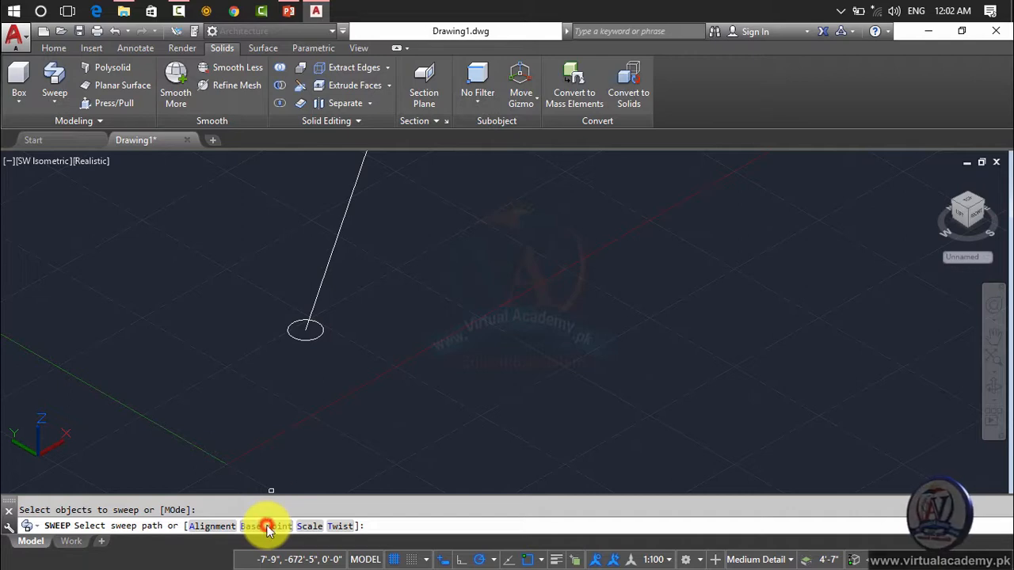
{"action": "left_click", "coordinate": [267, 526]}
{"action": "left_click", "coordinate": [307, 330]}
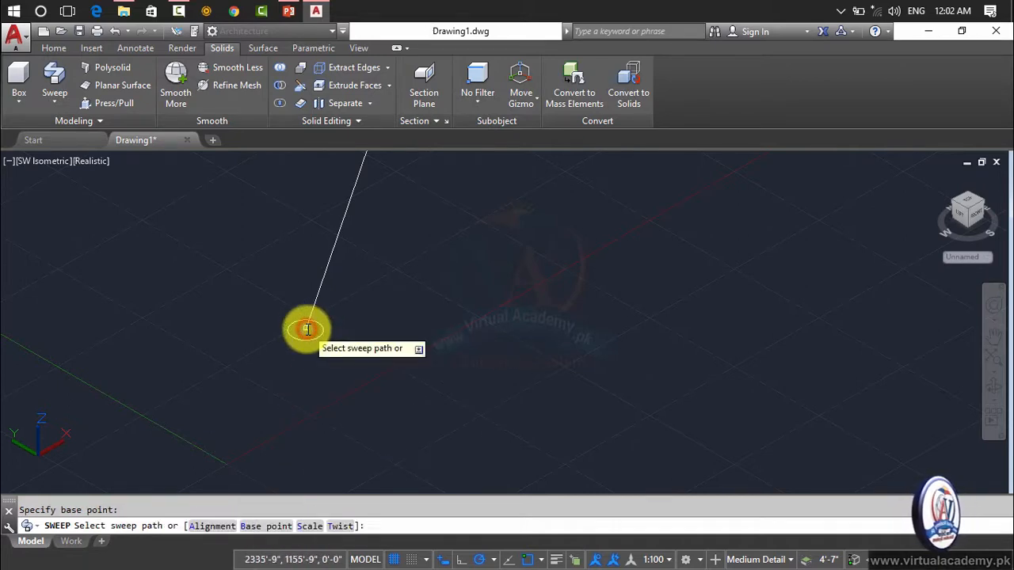
{"action": "left_click", "coordinate": [325, 279]}
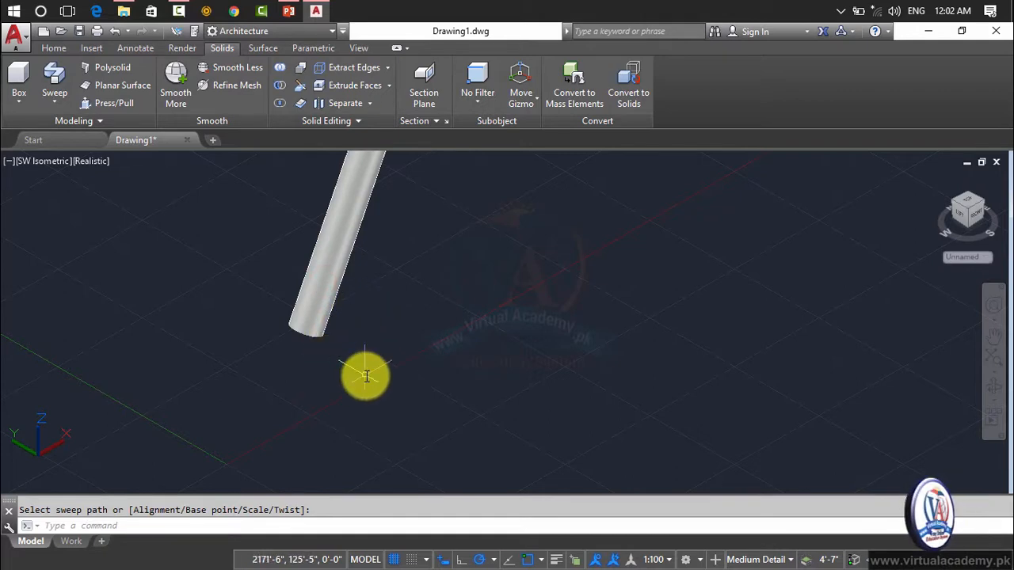
{"action": "key", "text": "ctrl+z"}
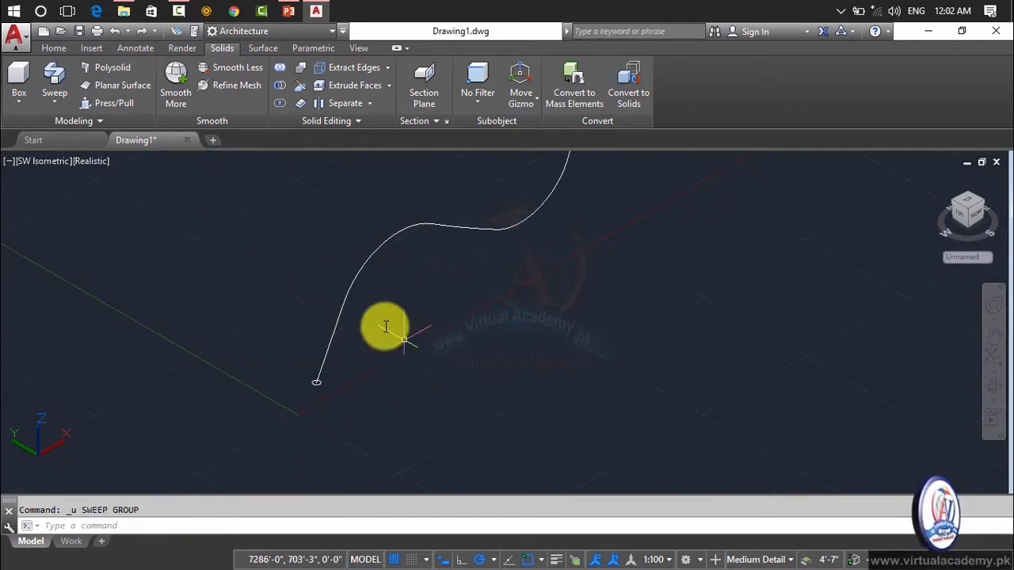
Step: Sweep the circle along the polyline after trying a Scale factor of 3 and accepting the default 0'-1", and undo the sweep
{"action": "left_click", "coordinate": [55, 96]}
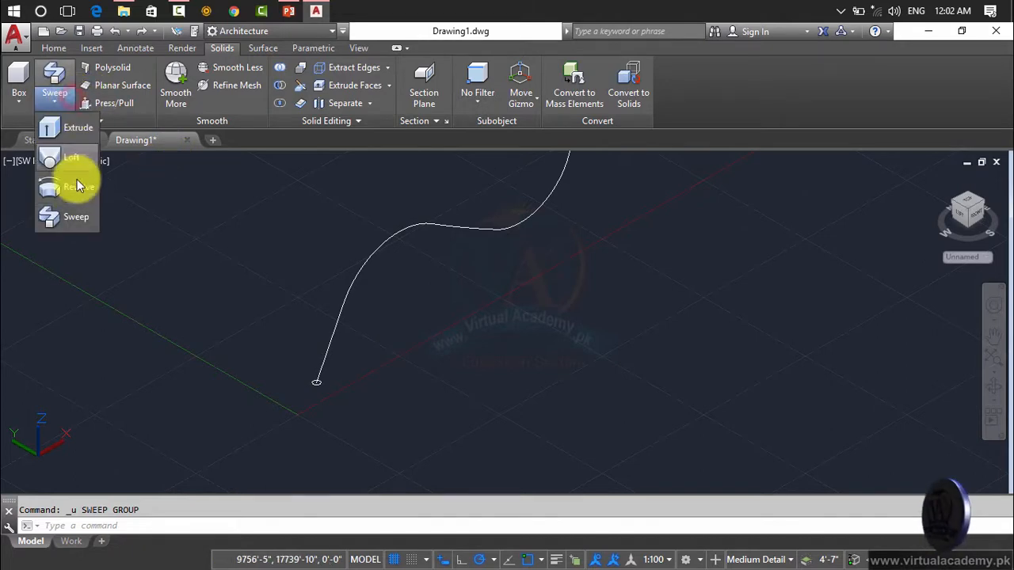
{"action": "left_click", "coordinate": [76, 225]}
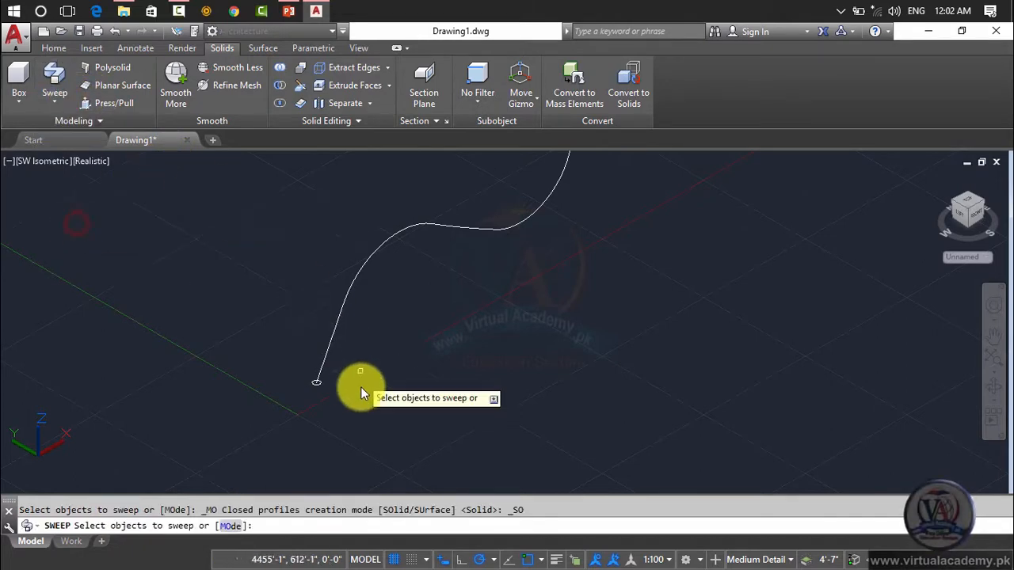
{"action": "left_click", "coordinate": [316, 386]}
{"action": "key", "text": "Return"}
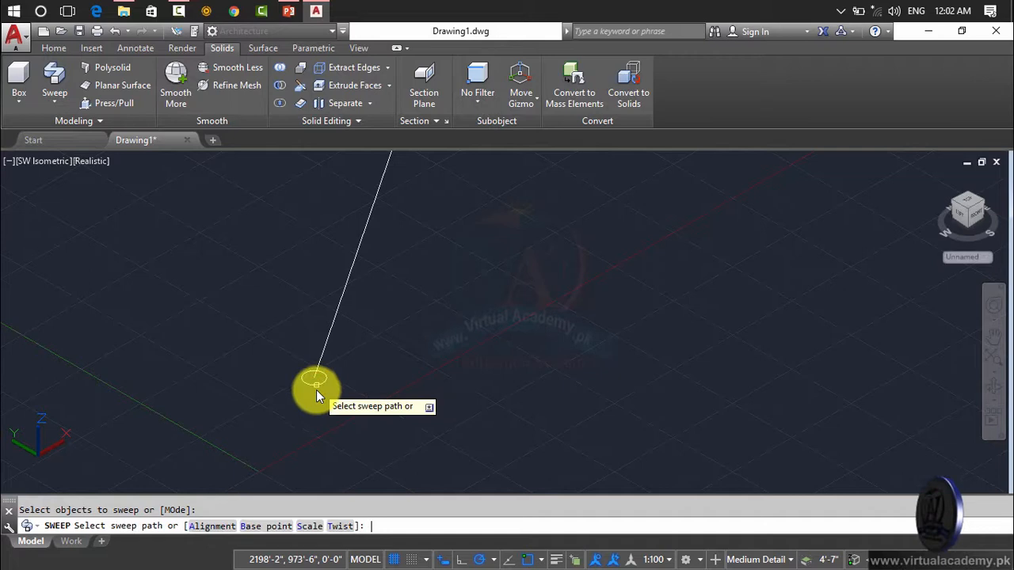
{"action": "left_click", "coordinate": [310, 526]}
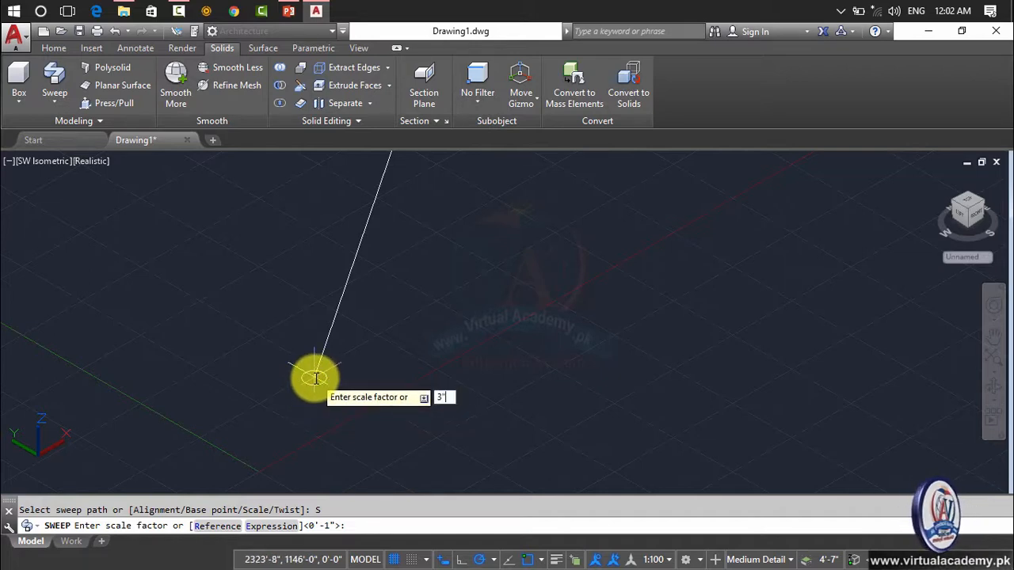
{"action": "type", "text": "3'"}
{"action": "key", "text": "Return"}
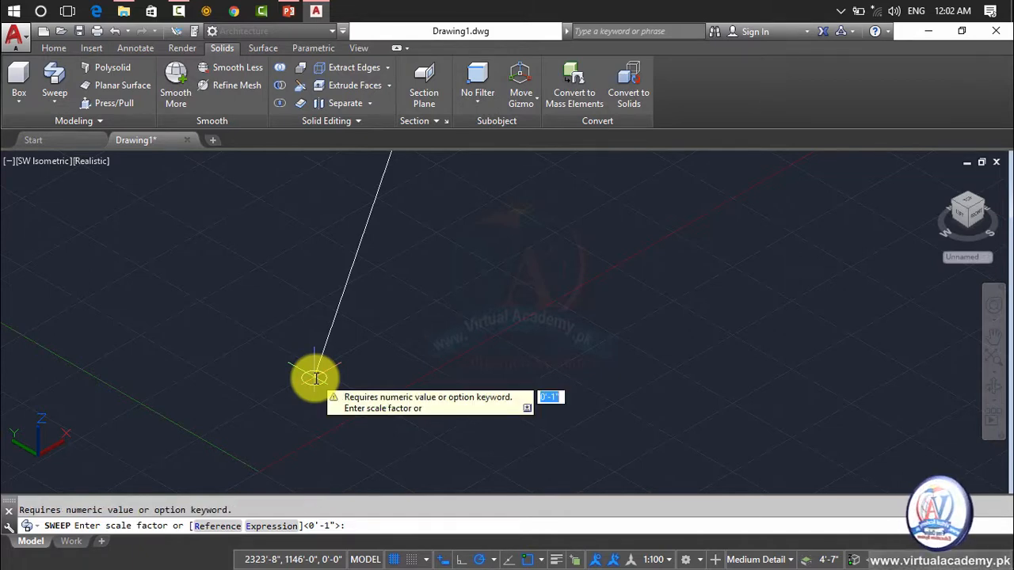
{"action": "key", "text": "Return"}
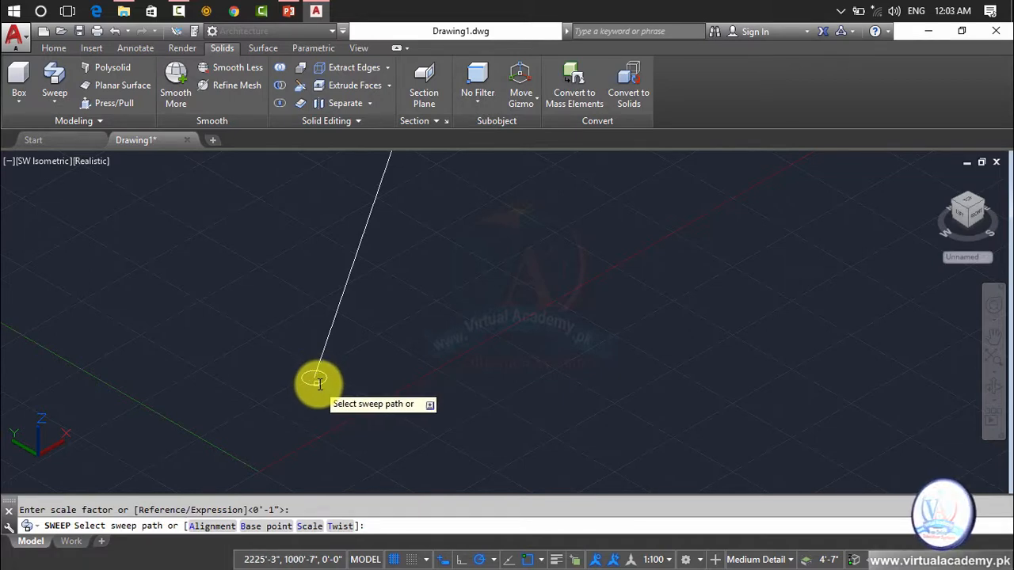
{"action": "left_click", "coordinate": [324, 360]}
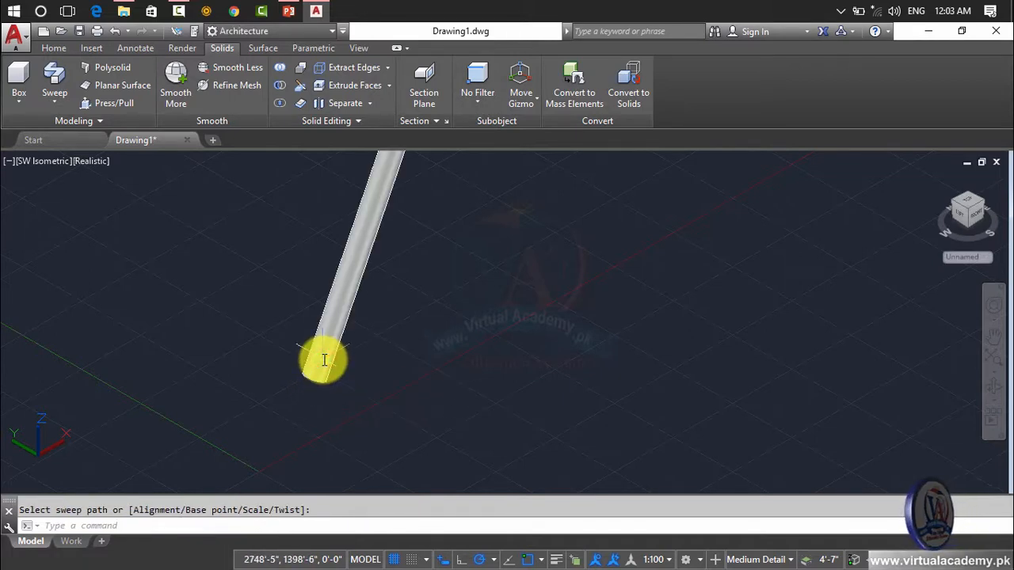
{"action": "key", "text": "ctrl+z"}
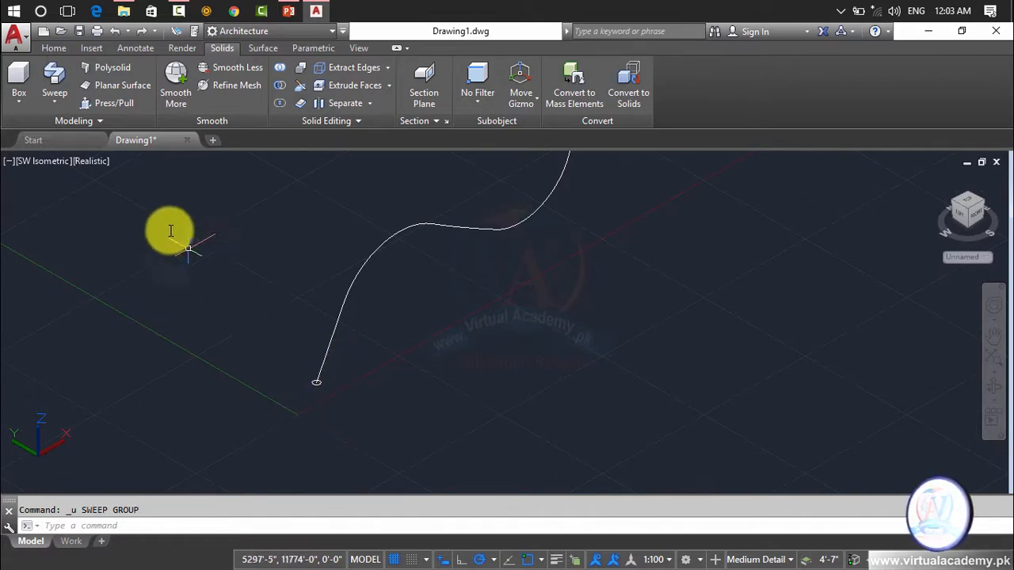
Step: Sweep the circle along the S-shaped polyline with the Twist option set to 1", and inspect the resulting solid
{"action": "left_click", "coordinate": [54, 101]}
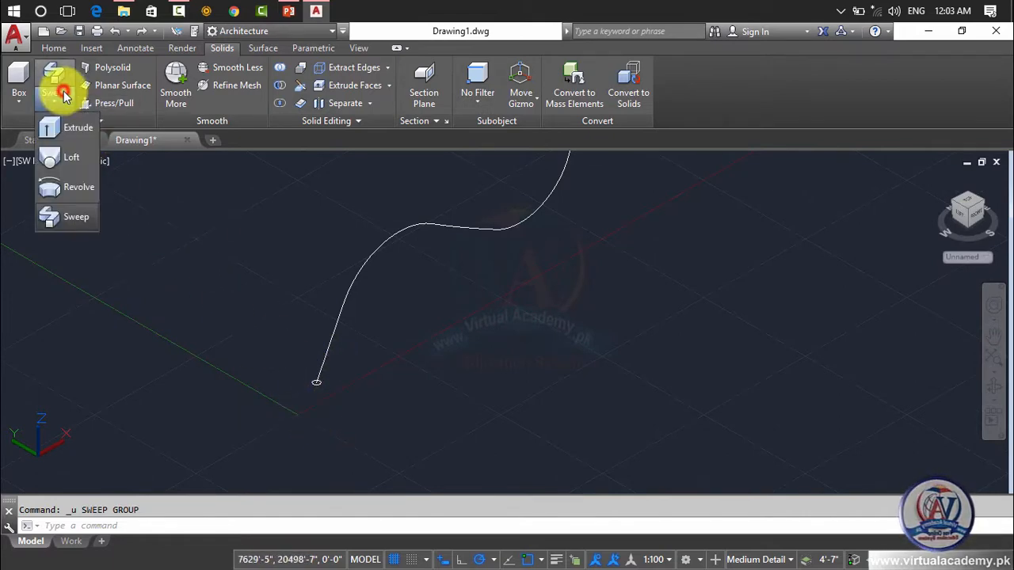
{"action": "left_click", "coordinate": [68, 226]}
{"action": "scroll", "coordinate": [318, 388], "scroll_direction": "up", "scroll_amount": 5}
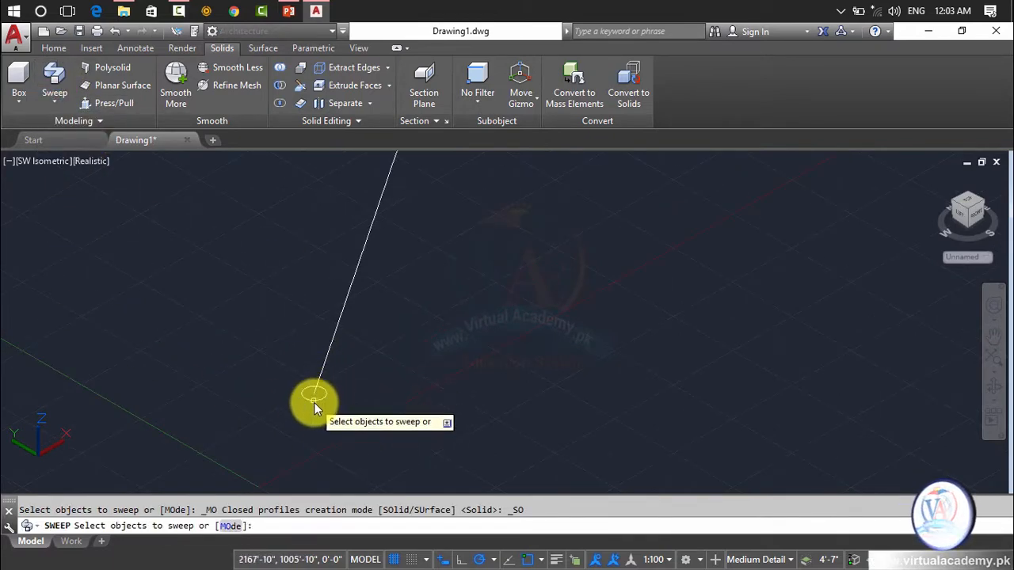
{"action": "left_click", "coordinate": [315, 396]}
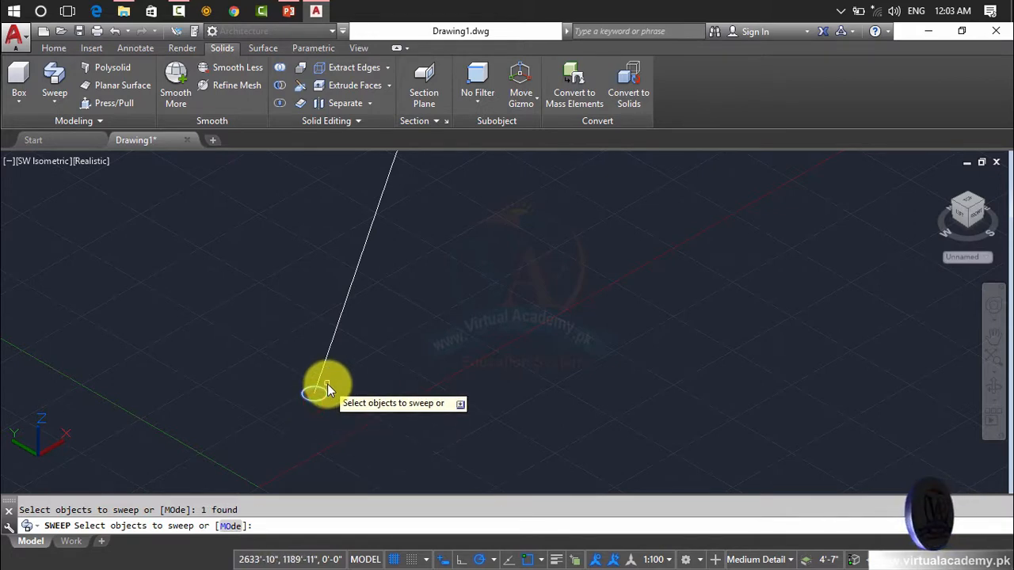
{"action": "key", "text": "Return"}
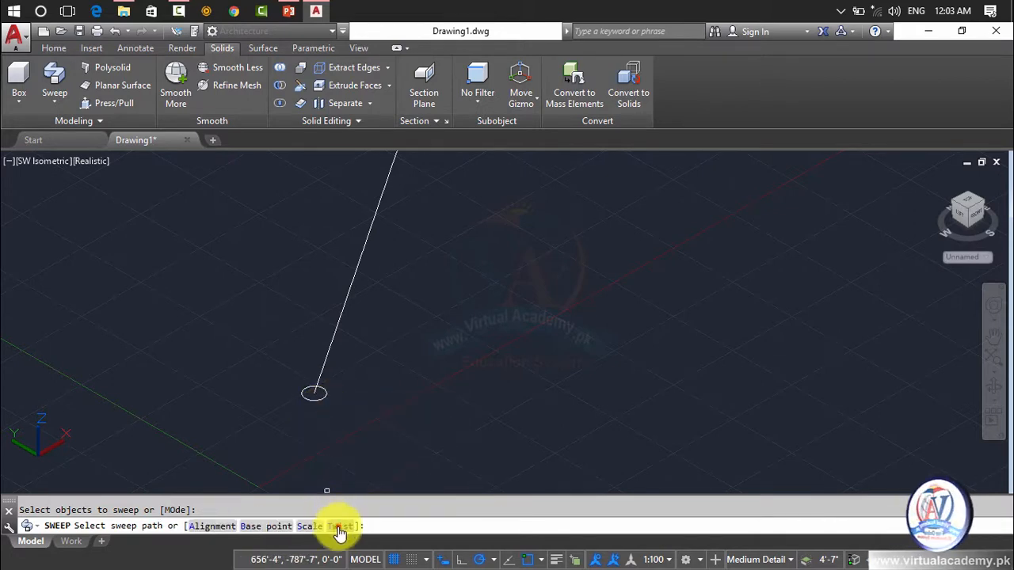
{"action": "left_click", "coordinate": [339, 527]}
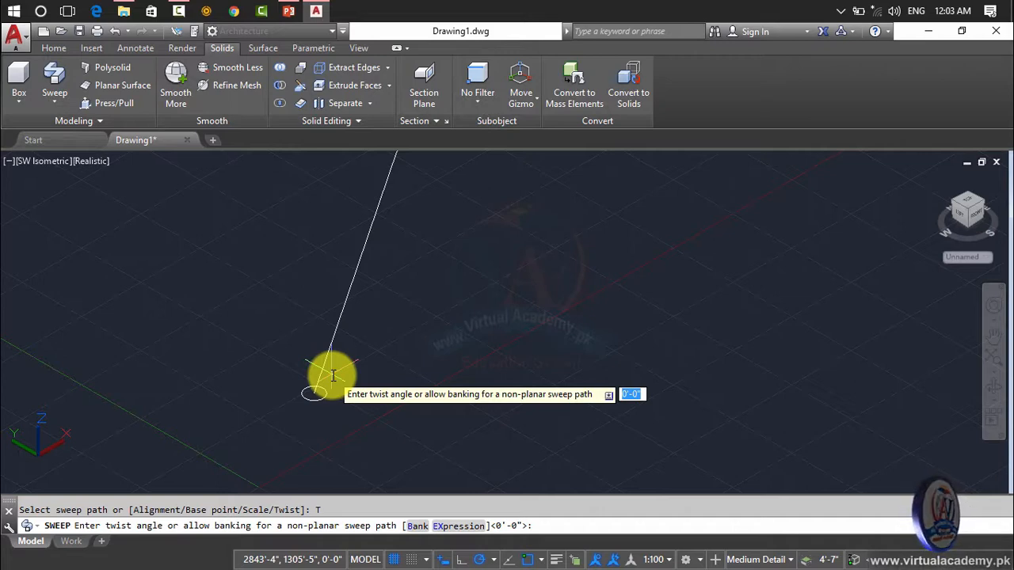
{"action": "key", "text": "Return"}
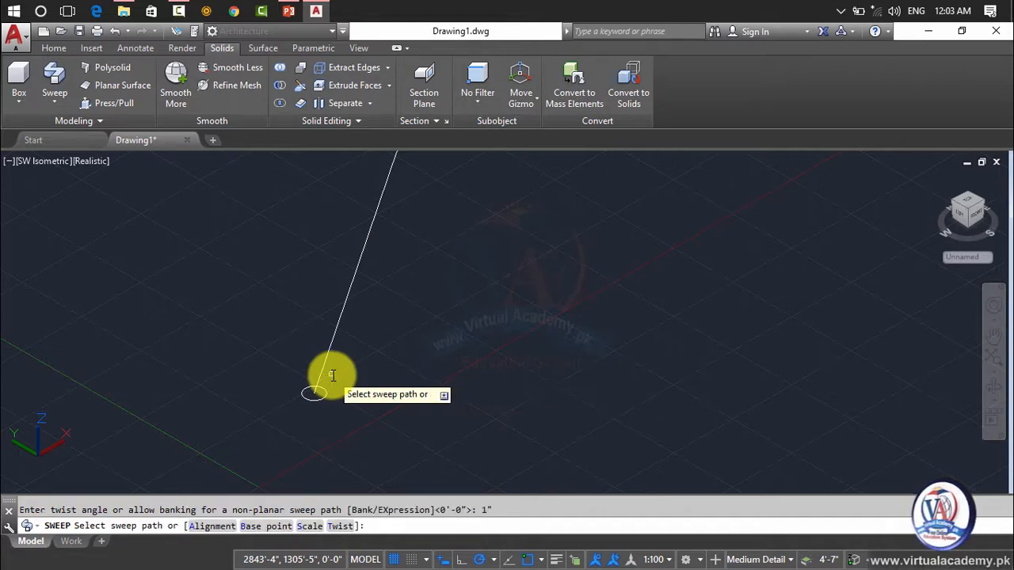
{"action": "left_click", "coordinate": [319, 377]}
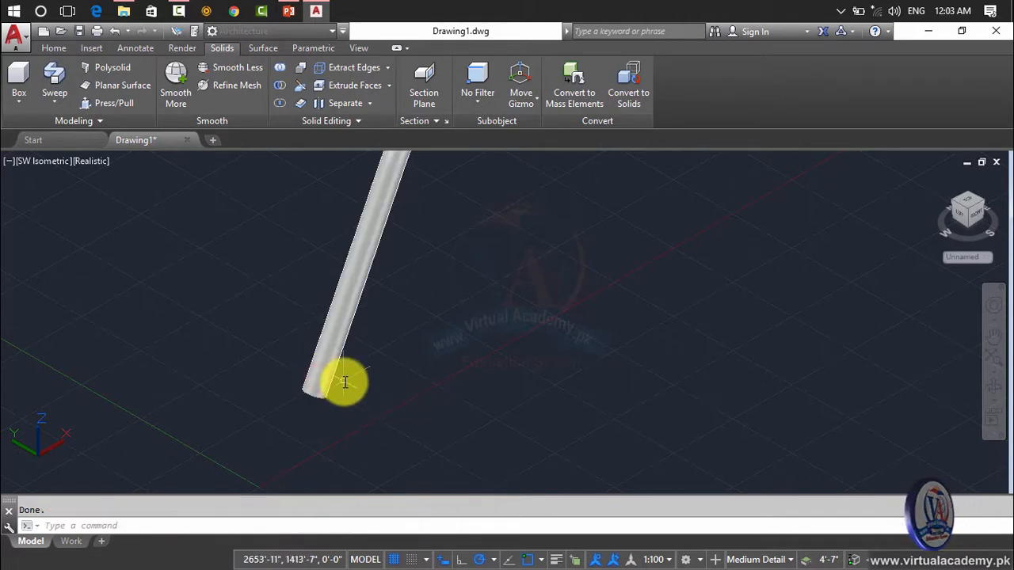
{"action": "scroll", "coordinate": [343, 382], "scroll_direction": "down", "scroll_amount": 8}
{"action": "scroll", "coordinate": [383, 333], "scroll_direction": "up", "scroll_amount": 3}
{"action": "scroll", "coordinate": [383, 331], "scroll_direction": "up", "scroll_amount": 2}
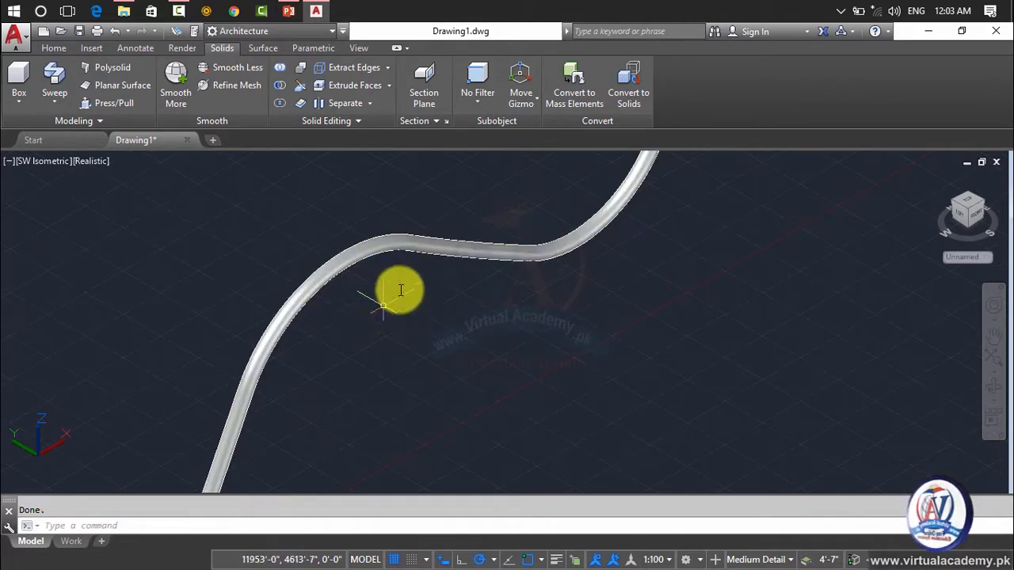
{"action": "scroll", "coordinate": [467, 235], "scroll_direction": "up", "scroll_amount": 5}
{"action": "scroll", "coordinate": [471, 237], "scroll_direction": "down", "scroll_amount": 6}
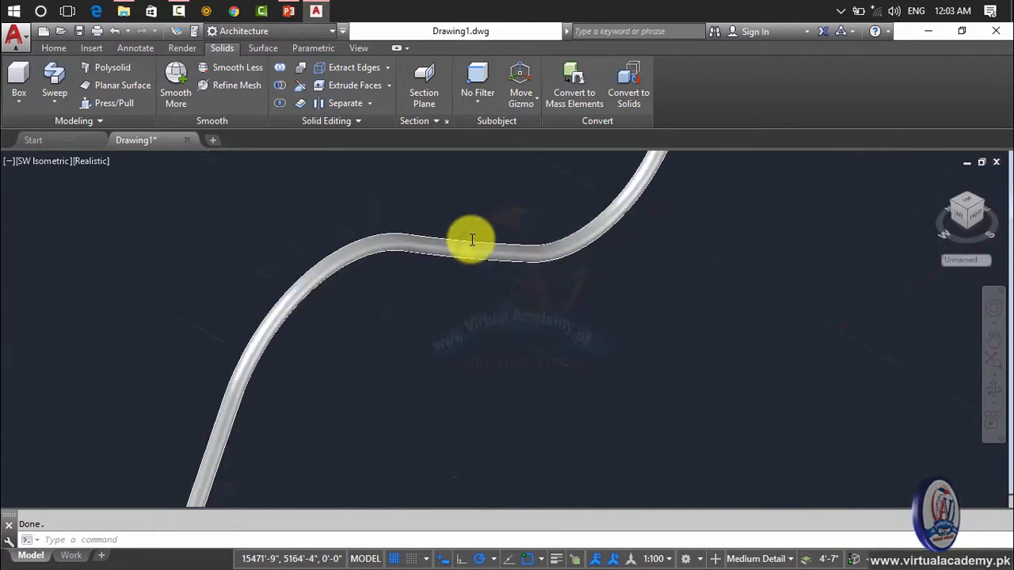
Step: Select the whole swept S-shaped solid and delete it from the drawing
{"action": "left_click", "coordinate": [549, 220]}
{"action": "left_click", "coordinate": [432, 284]}
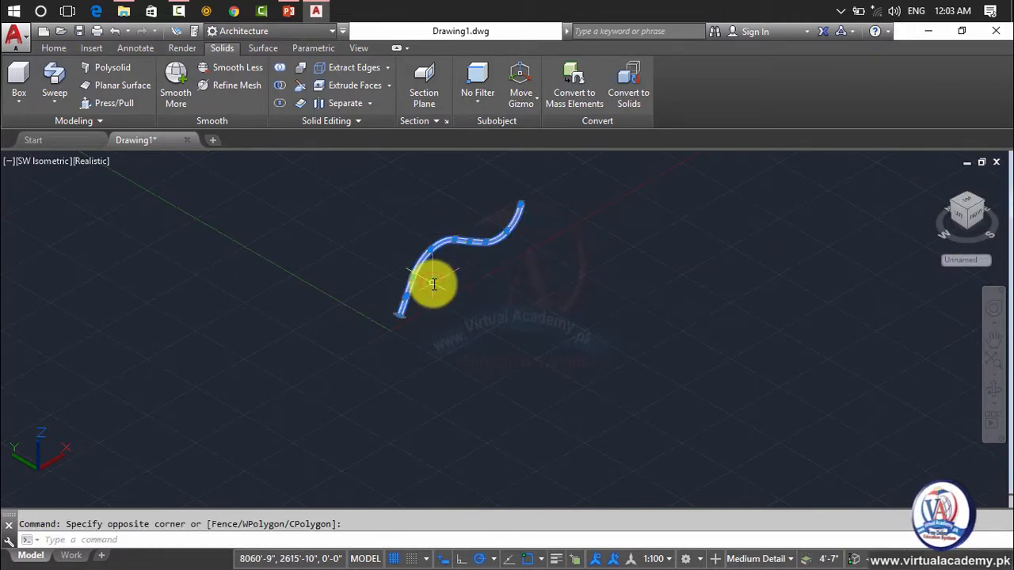
{"action": "key", "text": "Delete"}
Step: Start a helix in the empty drawing area with a base radius of 10' and a top radius of 10'
{"action": "left_click", "coordinate": [96, 48]}
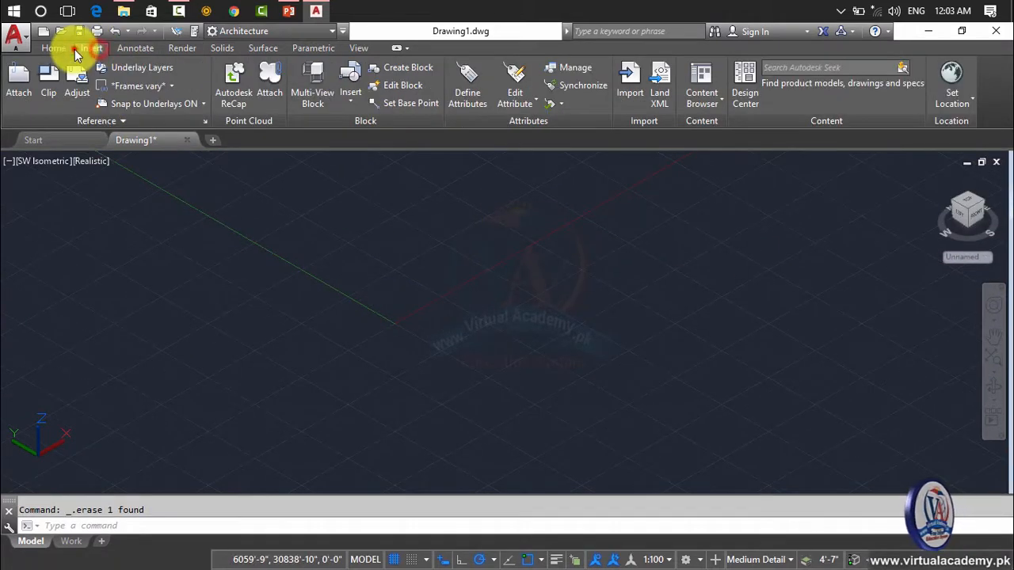
{"action": "left_click", "coordinate": [54, 49]}
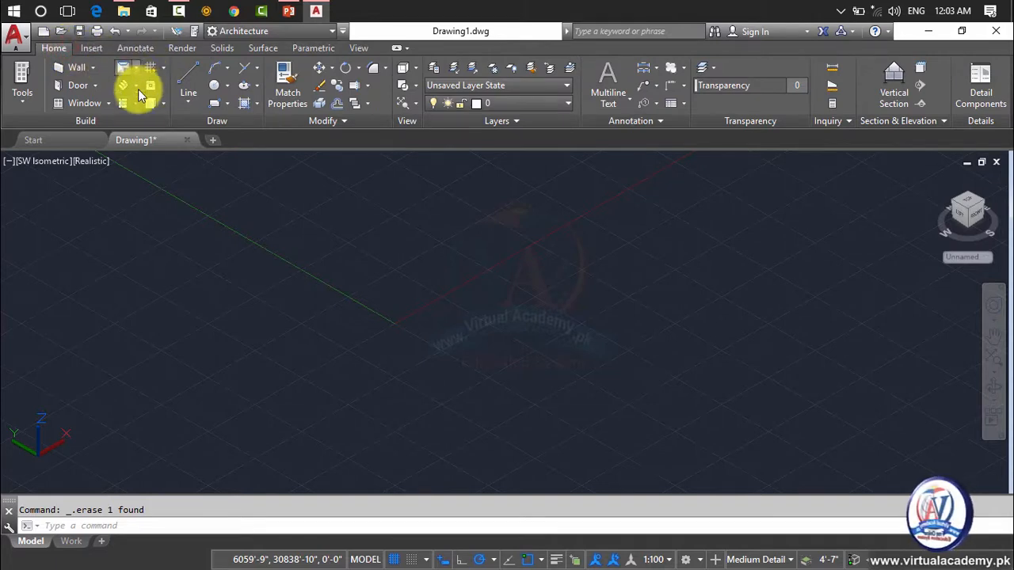
{"action": "left_click", "coordinate": [255, 107]}
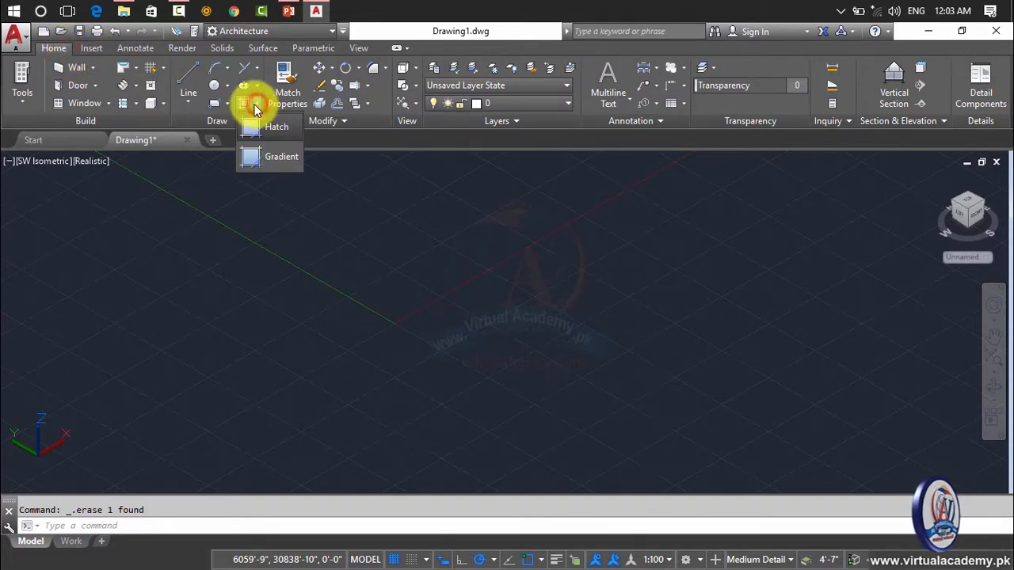
{"action": "left_click", "coordinate": [228, 105]}
{"action": "left_click", "coordinate": [233, 309]}
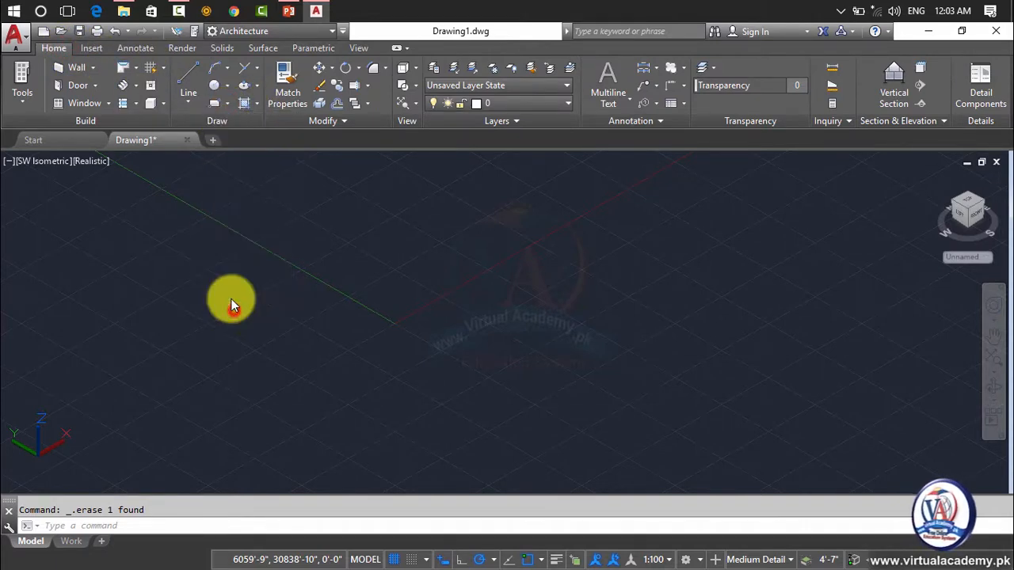
{"action": "left_click", "coordinate": [303, 338]}
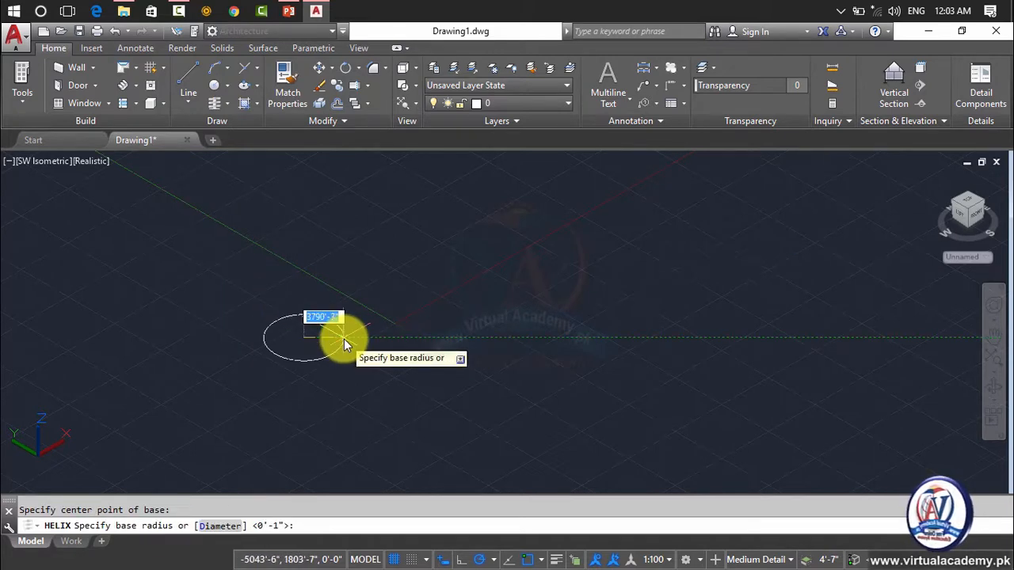
{"action": "scroll", "coordinate": [329, 338], "scroll_direction": "up", "scroll_amount": 4}
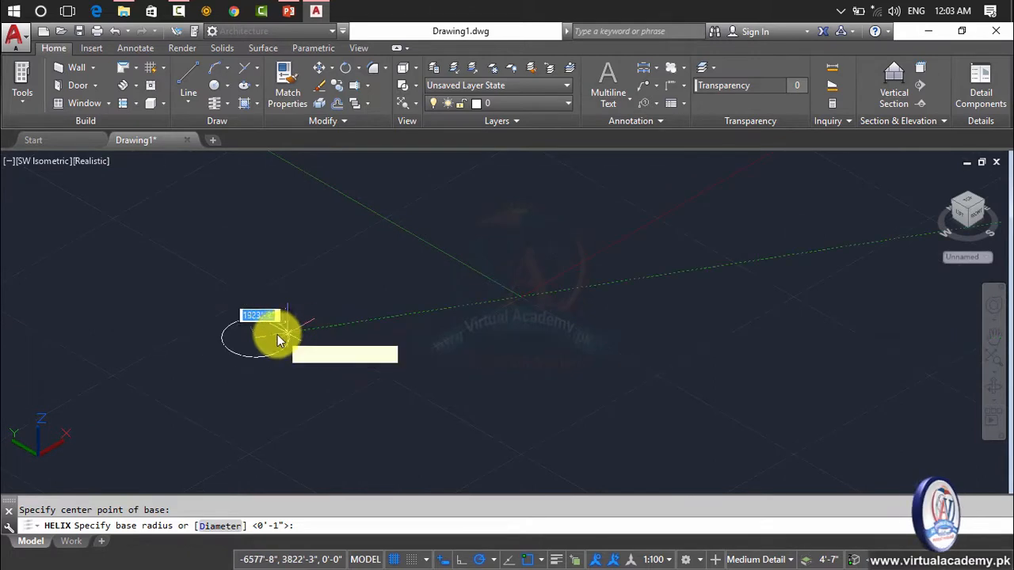
{"action": "scroll", "coordinate": [277, 334], "scroll_direction": "up", "scroll_amount": 8}
{"action": "middle_click_drag", "start_coordinate": [172, 377], "coordinate": [479, 371]}
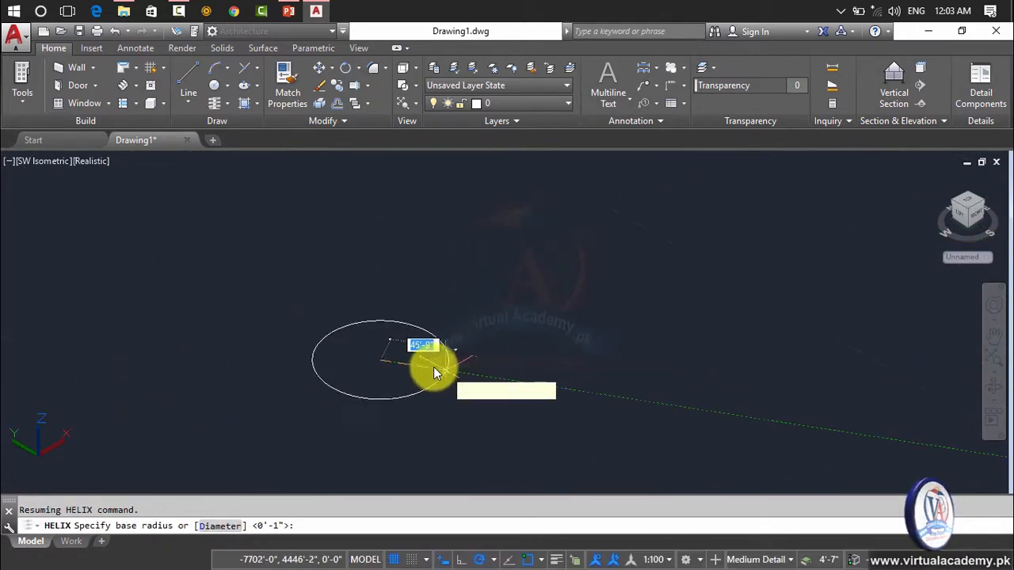
{"action": "scroll", "coordinate": [433, 367], "scroll_direction": "up", "scroll_amount": 4}
{"action": "scroll", "coordinate": [278, 352], "scroll_direction": "up", "scroll_amount": 5}
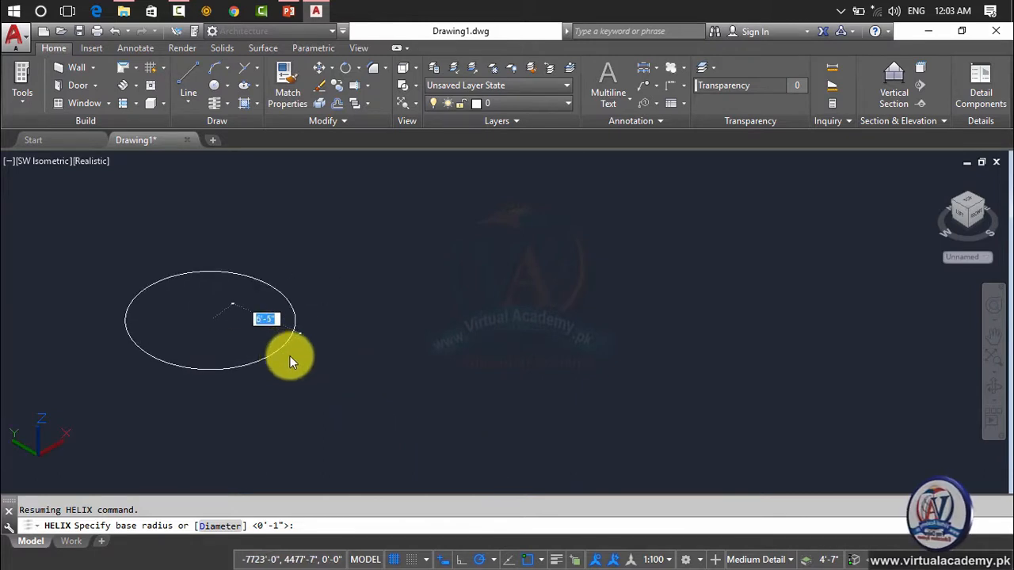
{"action": "middle_click_drag", "start_coordinate": [290, 359], "coordinate": [421, 437]}
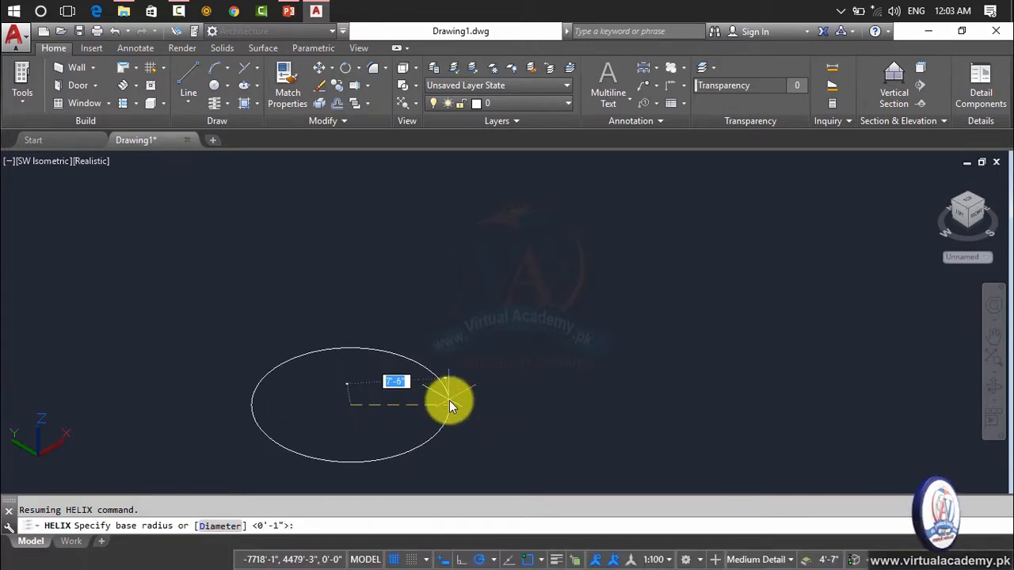
{"action": "type", "text": "10'"}
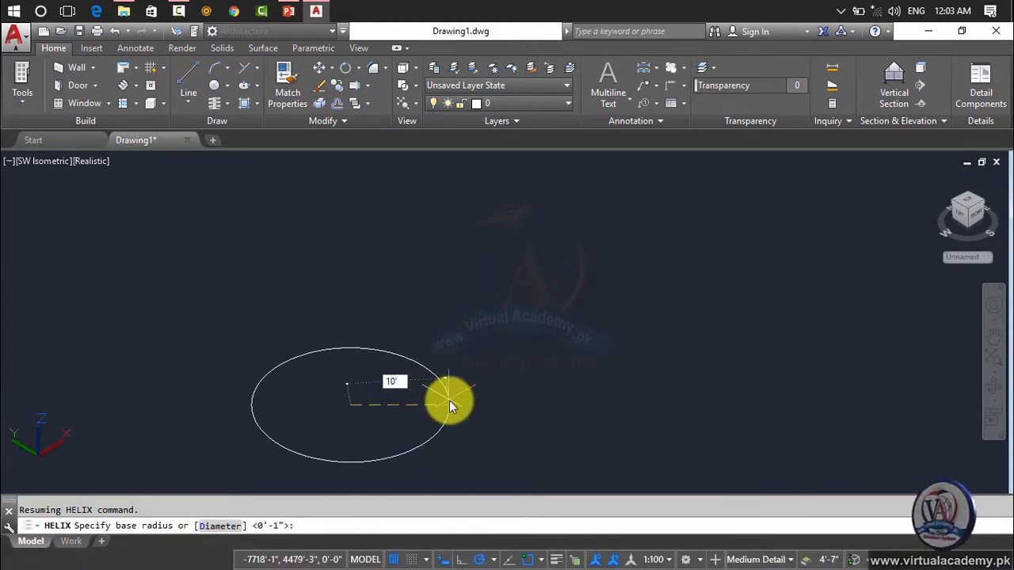
{"action": "key", "text": "Return"}
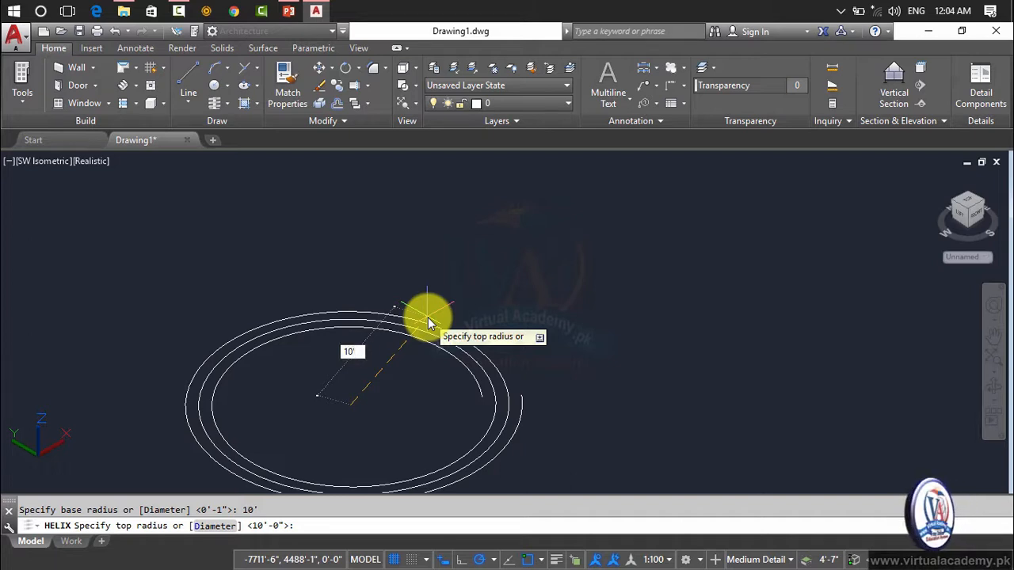
{"action": "key", "text": "Return"}
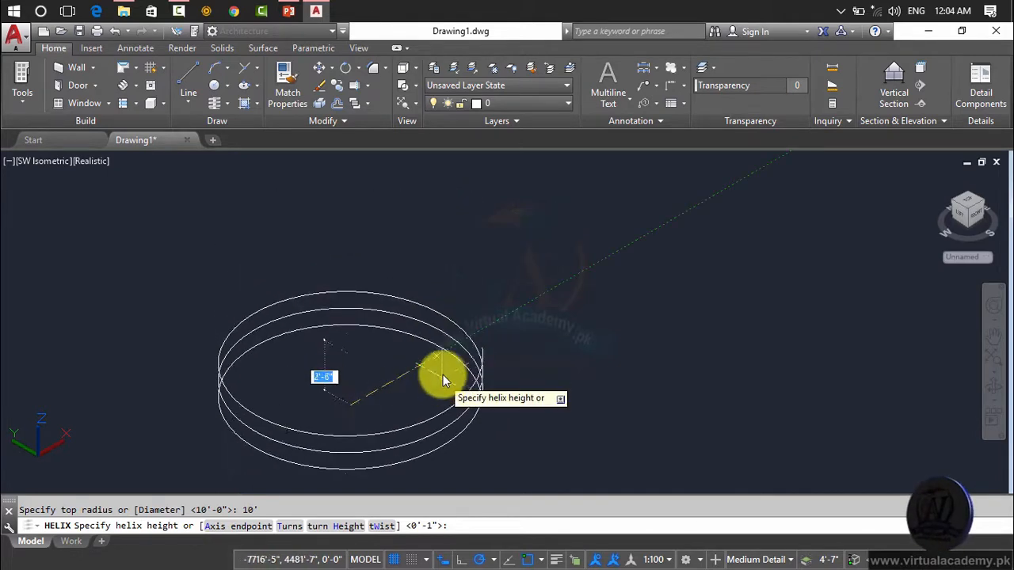
Step: Set the helix to 6 turns, finish it with a height of 100', and bring its lower end into view
{"action": "left_click", "coordinate": [289, 526]}
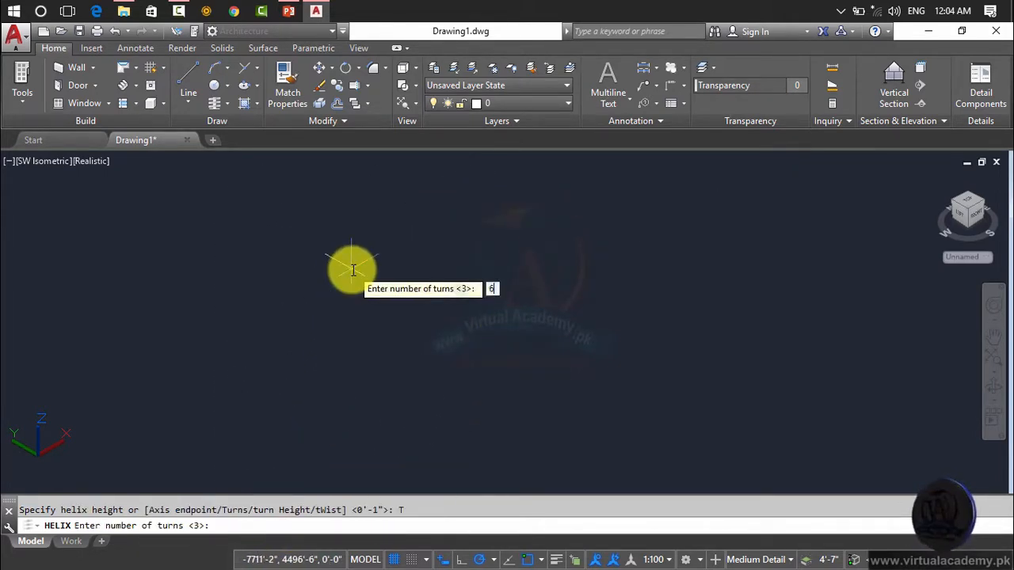
{"action": "key", "text": "Return"}
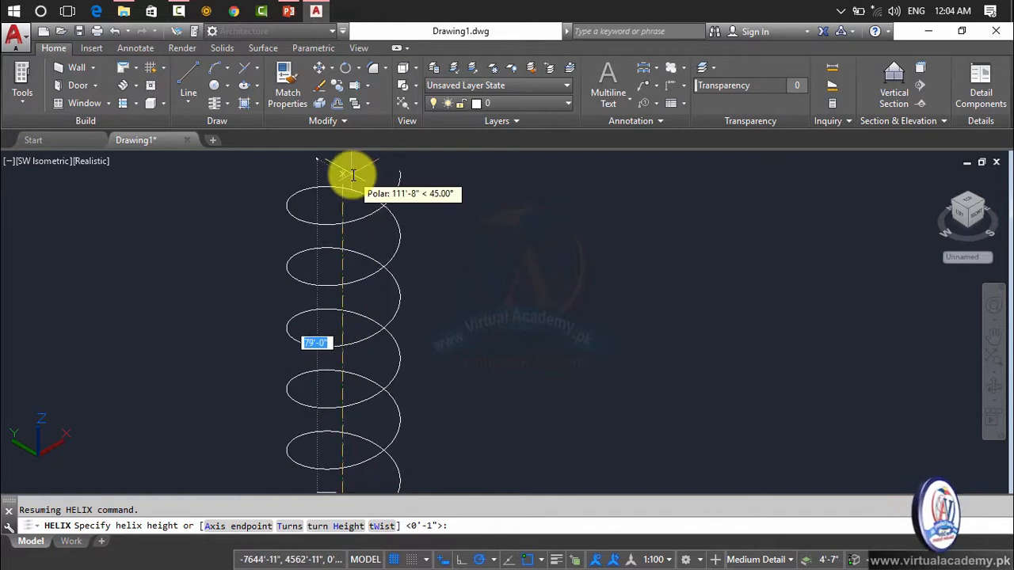
{"action": "middle_click_drag", "start_coordinate": [353, 165], "coordinate": [358, 260]}
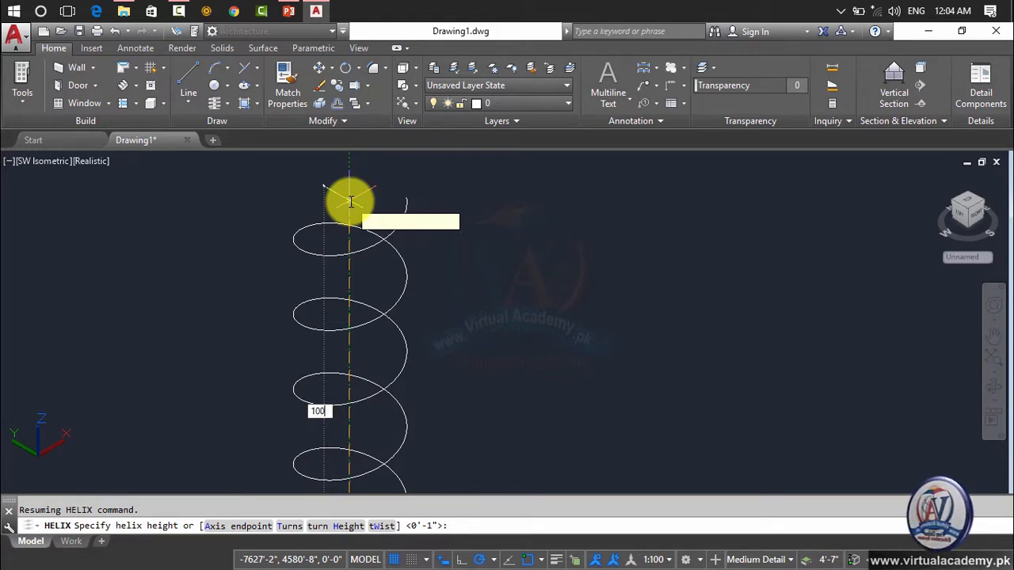
{"action": "key", "text": "Return"}
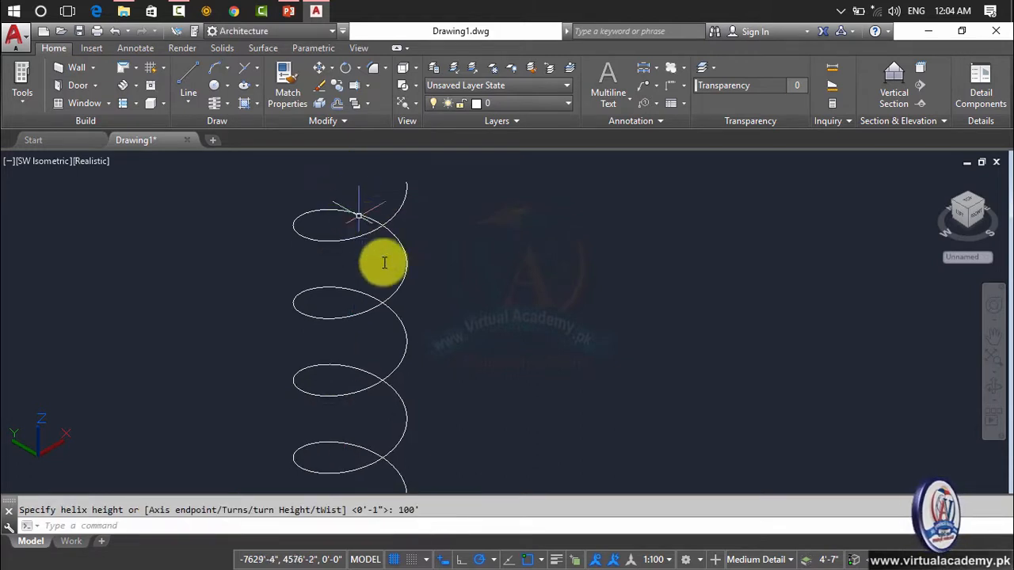
{"action": "scroll", "coordinate": [410, 314], "scroll_direction": "down", "scroll_amount": 5}
{"action": "middle_click_drag", "start_coordinate": [410, 314], "coordinate": [457, 257]}
{"action": "scroll", "coordinate": [462, 395], "scroll_direction": "up", "scroll_amount": 2}
{"action": "scroll", "coordinate": [462, 393], "scroll_direction": "up", "scroll_amount": 5}
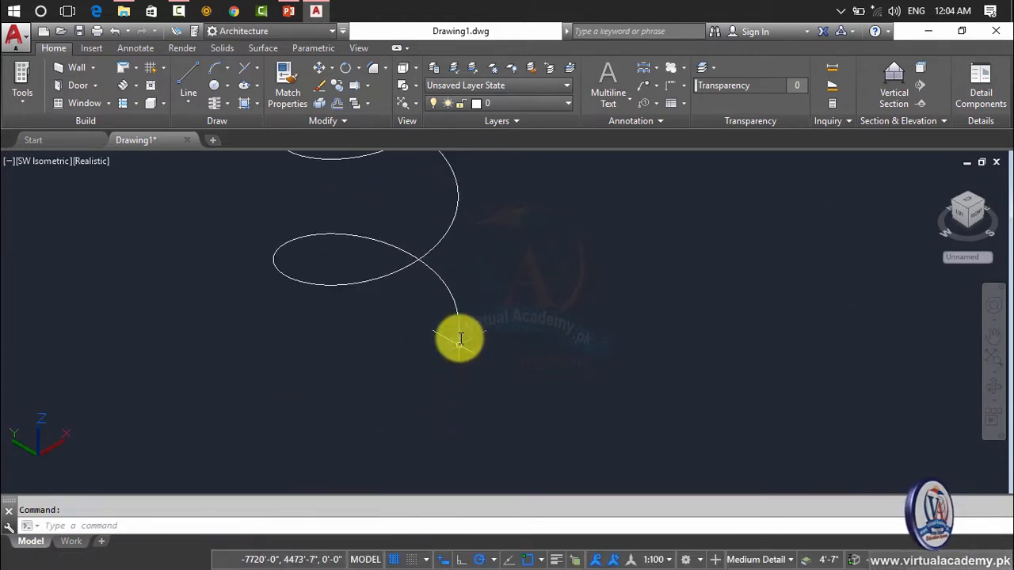
Step: Draw a circle with a radius of about 9" just below the helix's lower end
{"action": "type", "text": "c"}
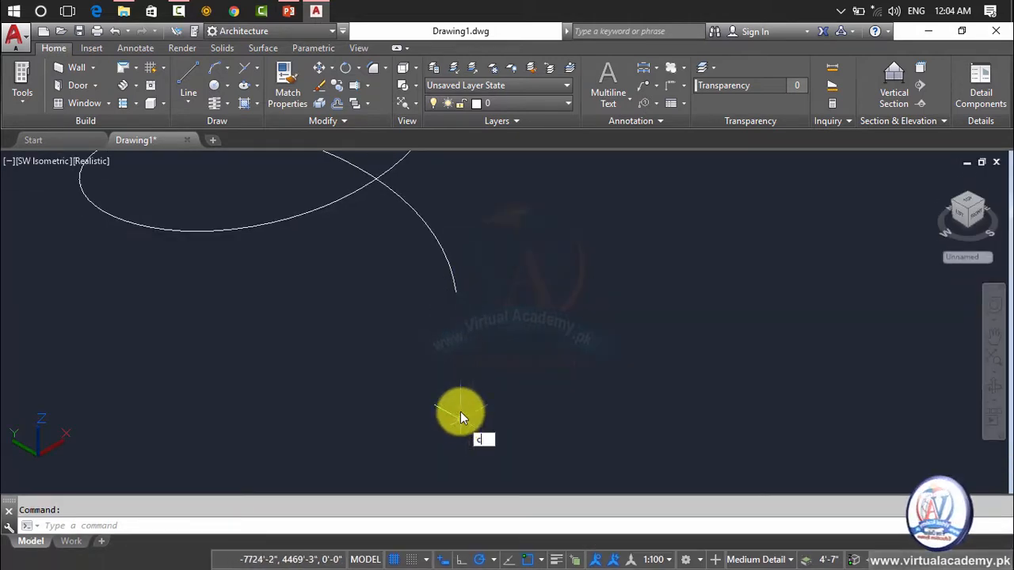
{"action": "key", "text": "Return"}
{"action": "left_click", "coordinate": [452, 315]}
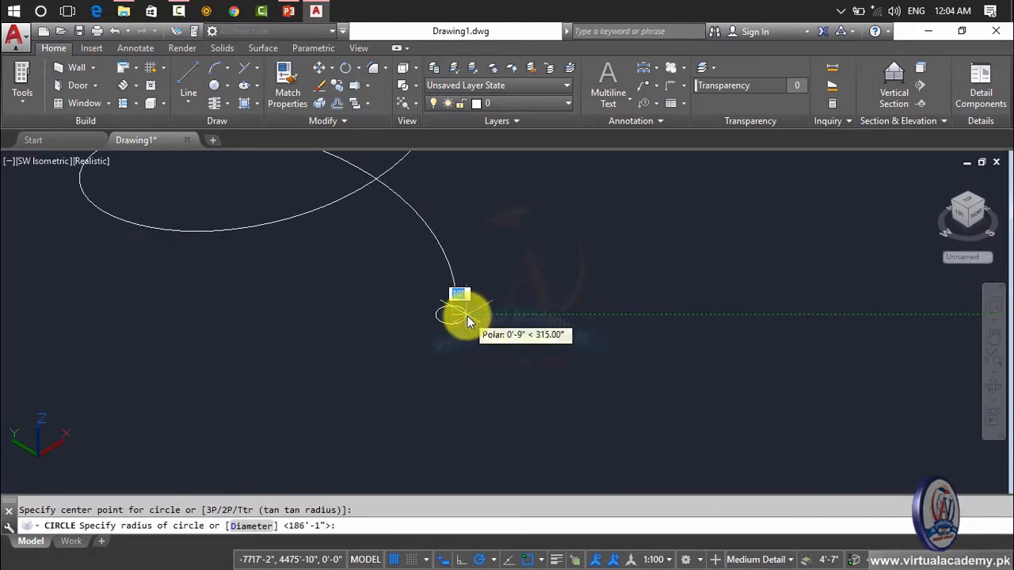
{"action": "left_click", "coordinate": [467, 316]}
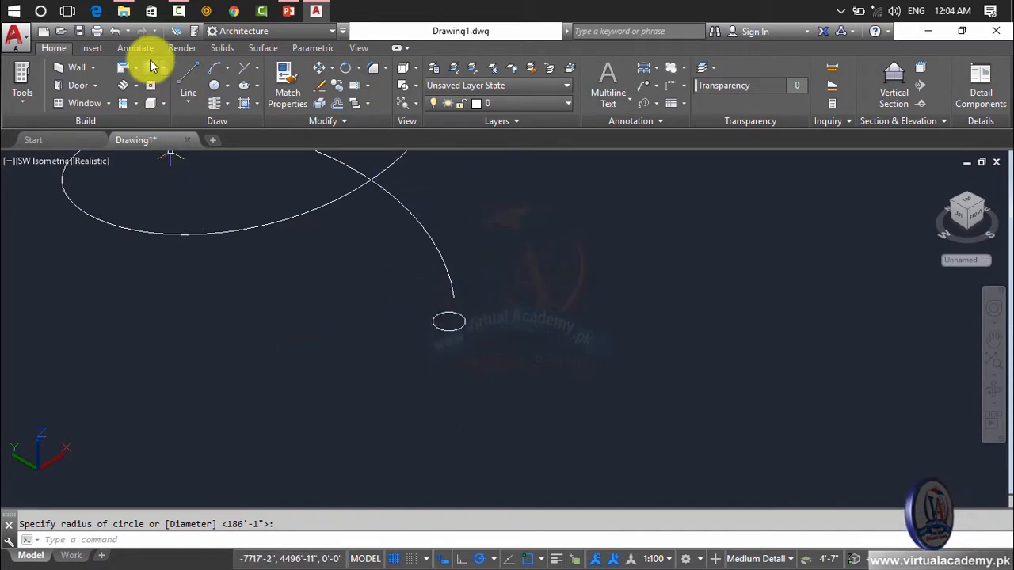
Step: Sweep the small circle along the helix to form a solid coil spring
{"action": "type", "text": "sw"}
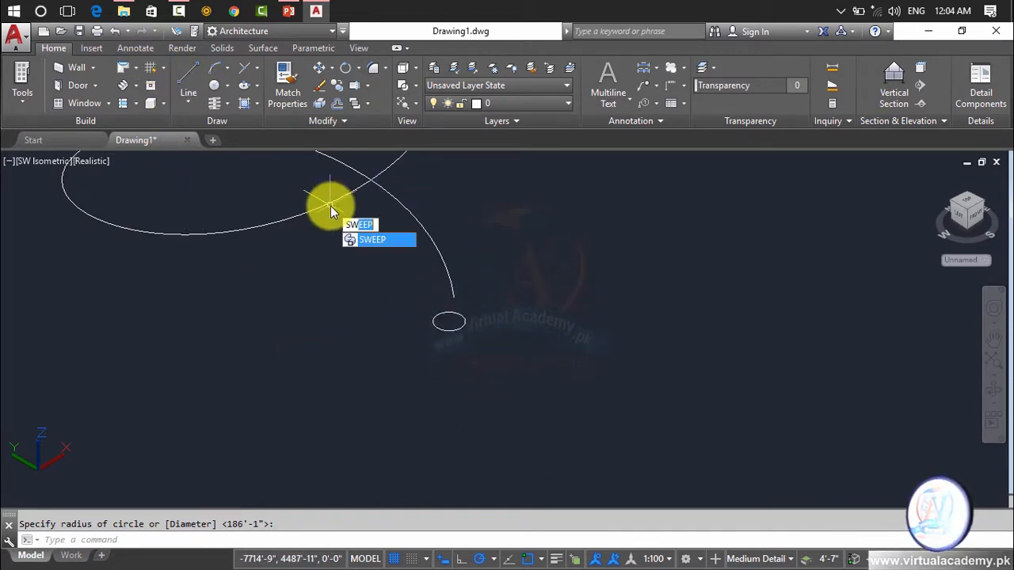
{"action": "key", "text": "Return"}
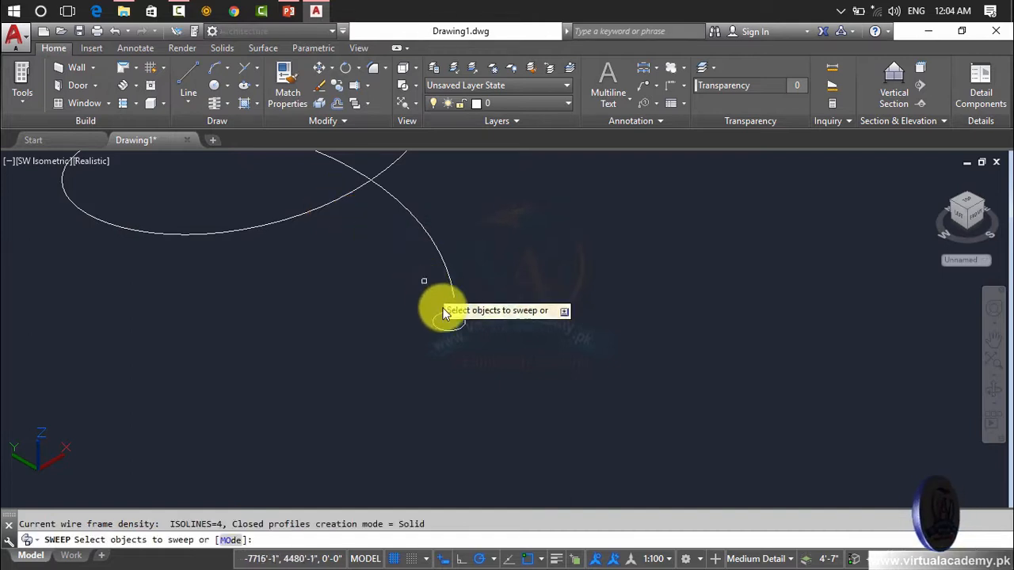
{"action": "left_click", "coordinate": [460, 330]}
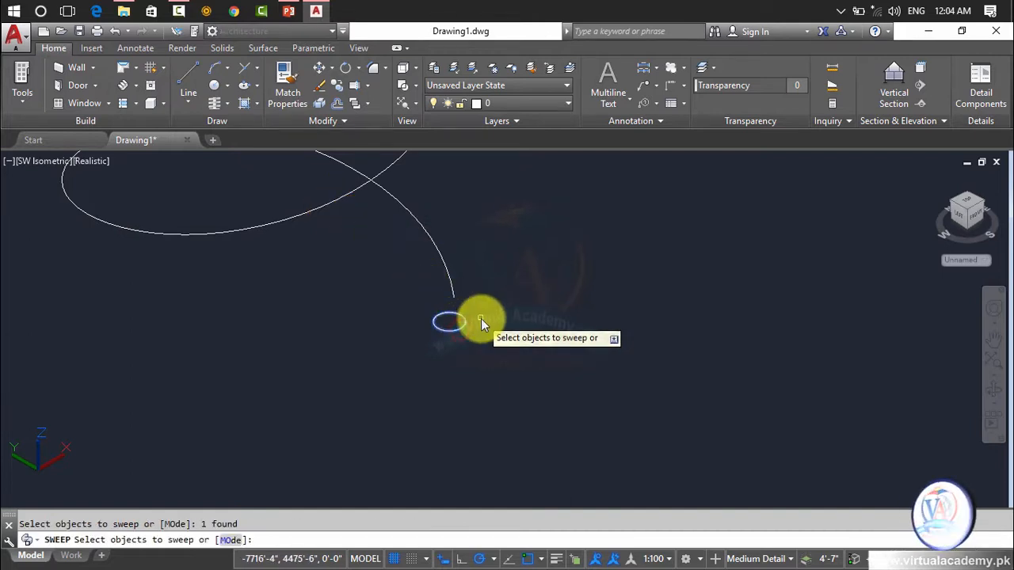
{"action": "key", "text": "Return"}
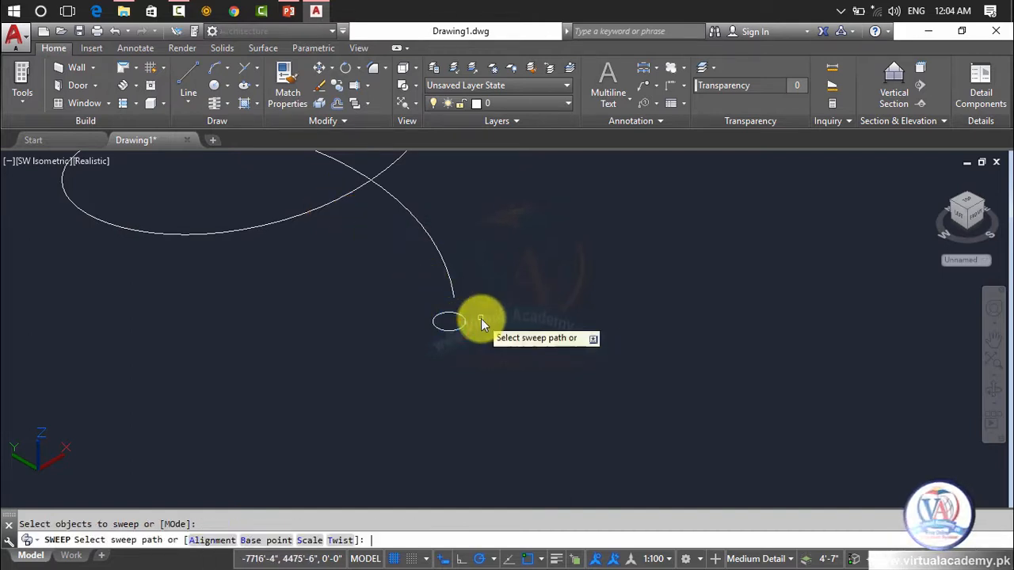
{"action": "left_click", "coordinate": [451, 280]}
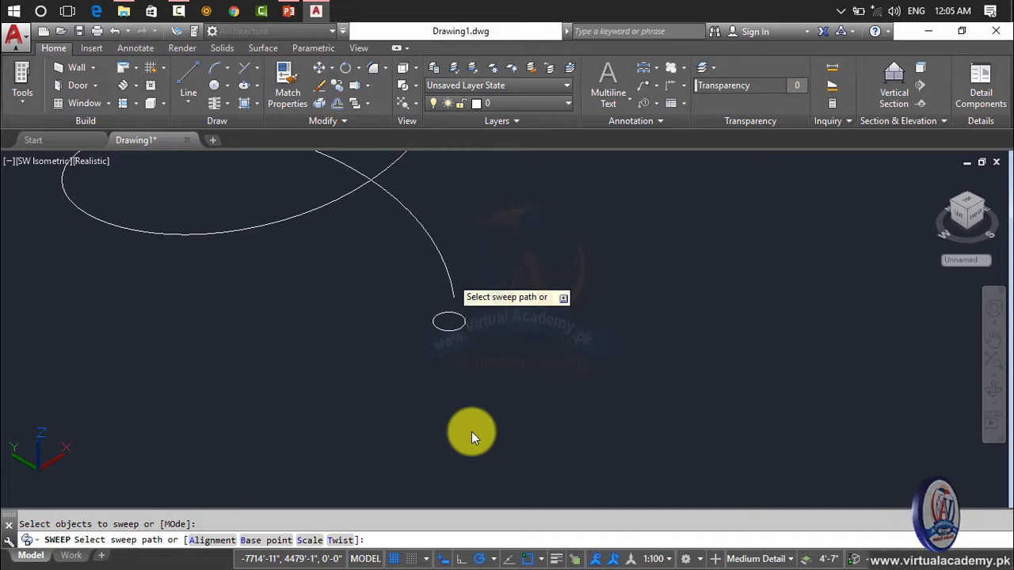
{"action": "left_click", "coordinate": [451, 291]}
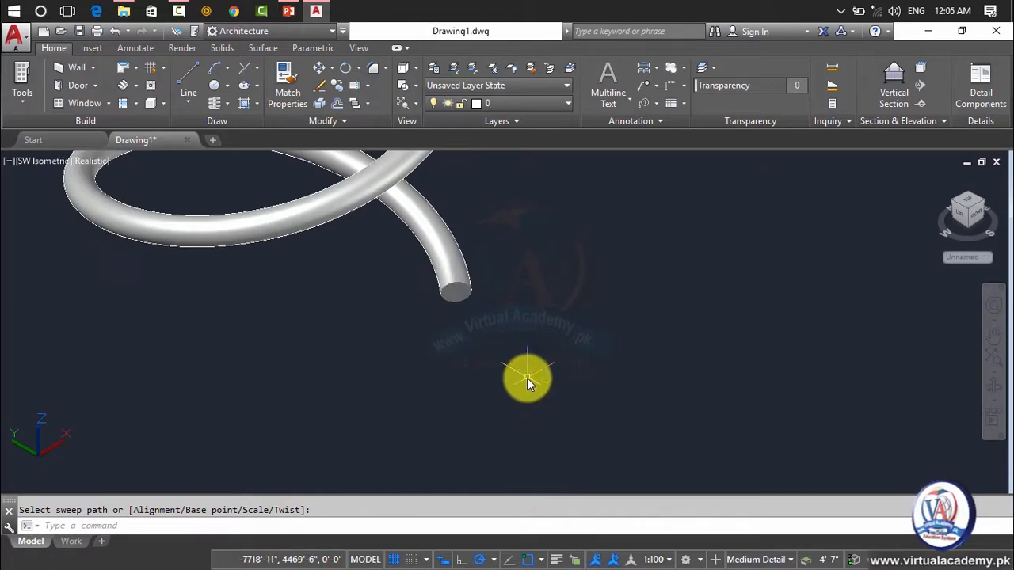
Step: Examine the swept coil spring as a whole and the surface of its turns up close
{"action": "scroll", "coordinate": [473, 256], "scroll_direction": "down", "scroll_amount": 5}
{"action": "scroll", "coordinate": [464, 278], "scroll_direction": "down", "scroll_amount": 4}
{"action": "middle_click_drag", "start_coordinate": [464, 279], "coordinate": [441, 339]}
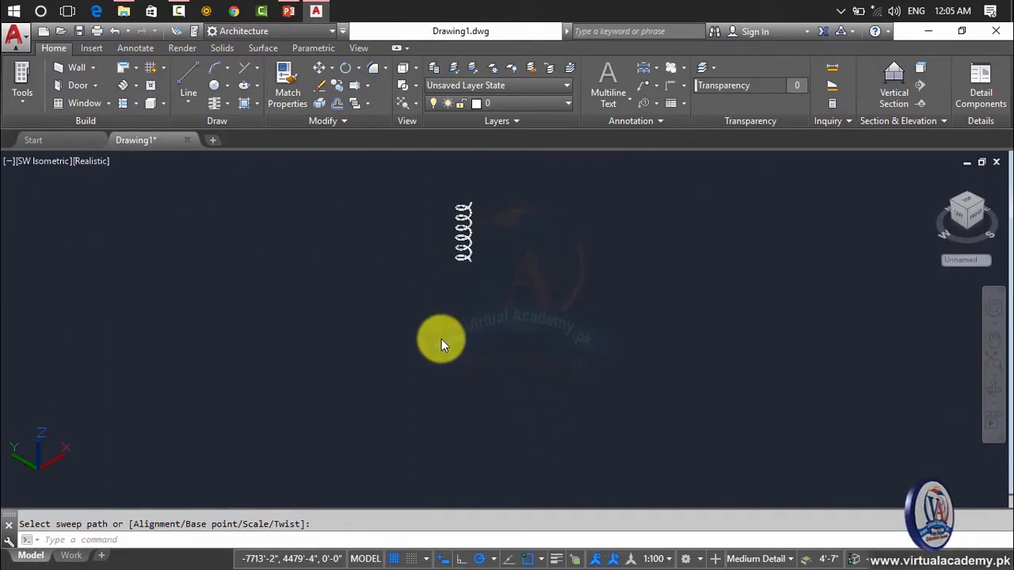
{"action": "scroll", "coordinate": [441, 294], "scroll_direction": "up", "scroll_amount": 10}
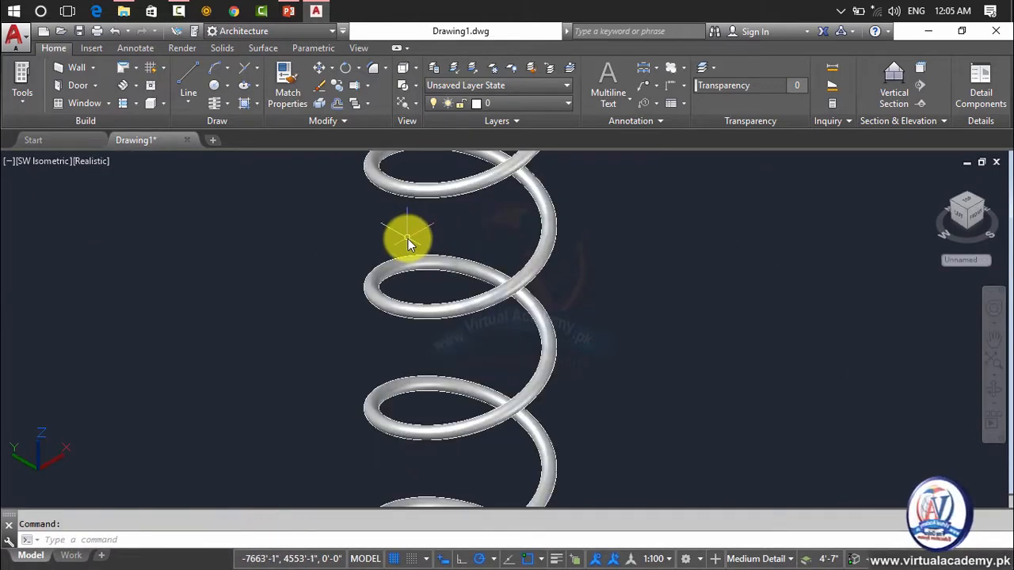
{"action": "scroll", "coordinate": [408, 241], "scroll_direction": "up", "scroll_amount": 5}
{"action": "scroll", "coordinate": [420, 253], "scroll_direction": "up", "scroll_amount": 2}
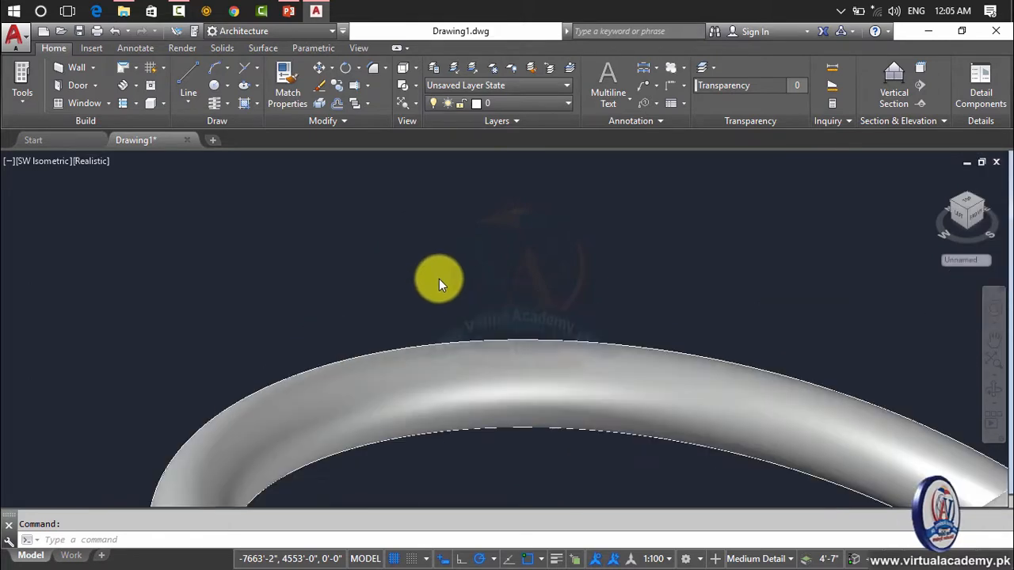
{"action": "scroll", "coordinate": [459, 309], "scroll_direction": "down", "scroll_amount": 6}
{"action": "scroll", "coordinate": [476, 326], "scroll_direction": "down", "scroll_amount": 4}
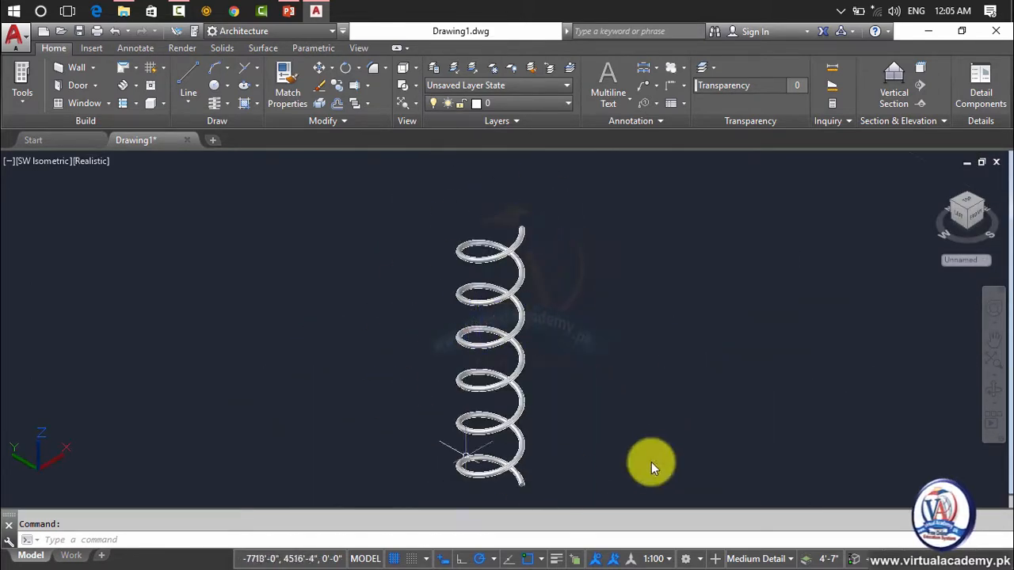
Step: Select the entire swept coil spring with a crossing window
{"action": "scroll", "coordinate": [589, 314], "scroll_direction": "down", "scroll_amount": 3}
{"action": "middle_click_drag", "start_coordinate": [590, 314], "coordinate": [423, 300]}
{"action": "left_click", "coordinate": [489, 222]}
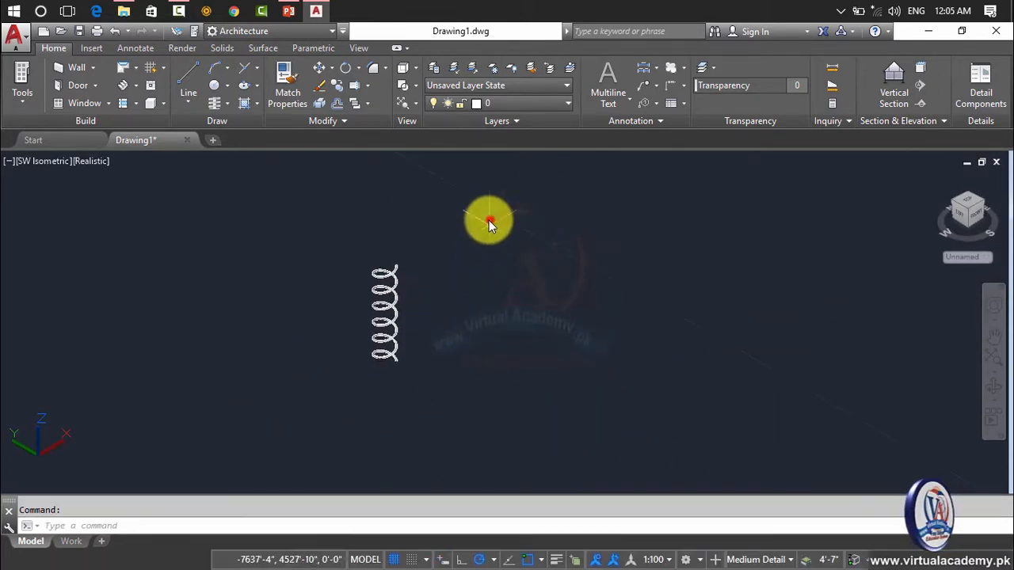
{"action": "left_click", "coordinate": [333, 400]}
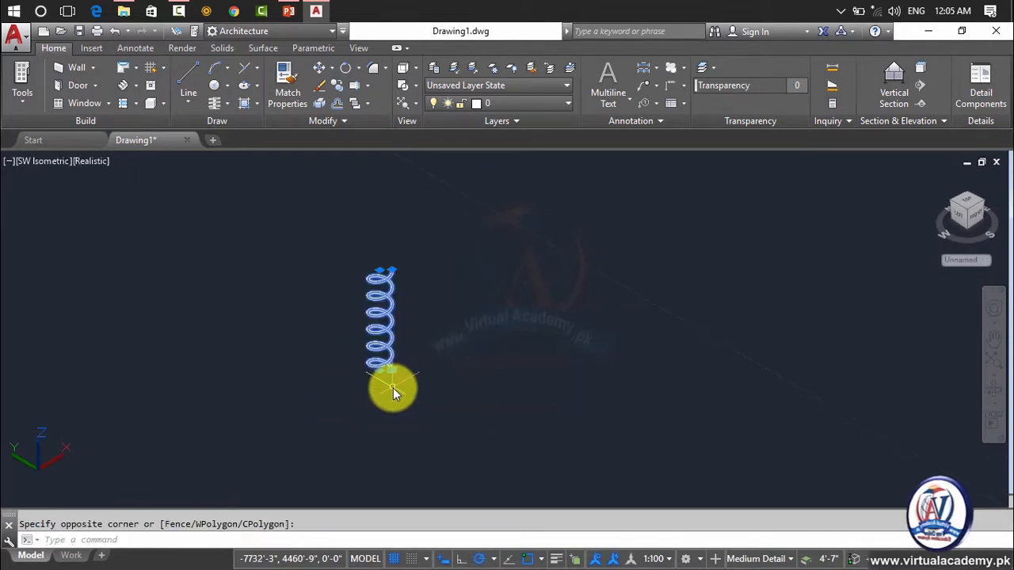